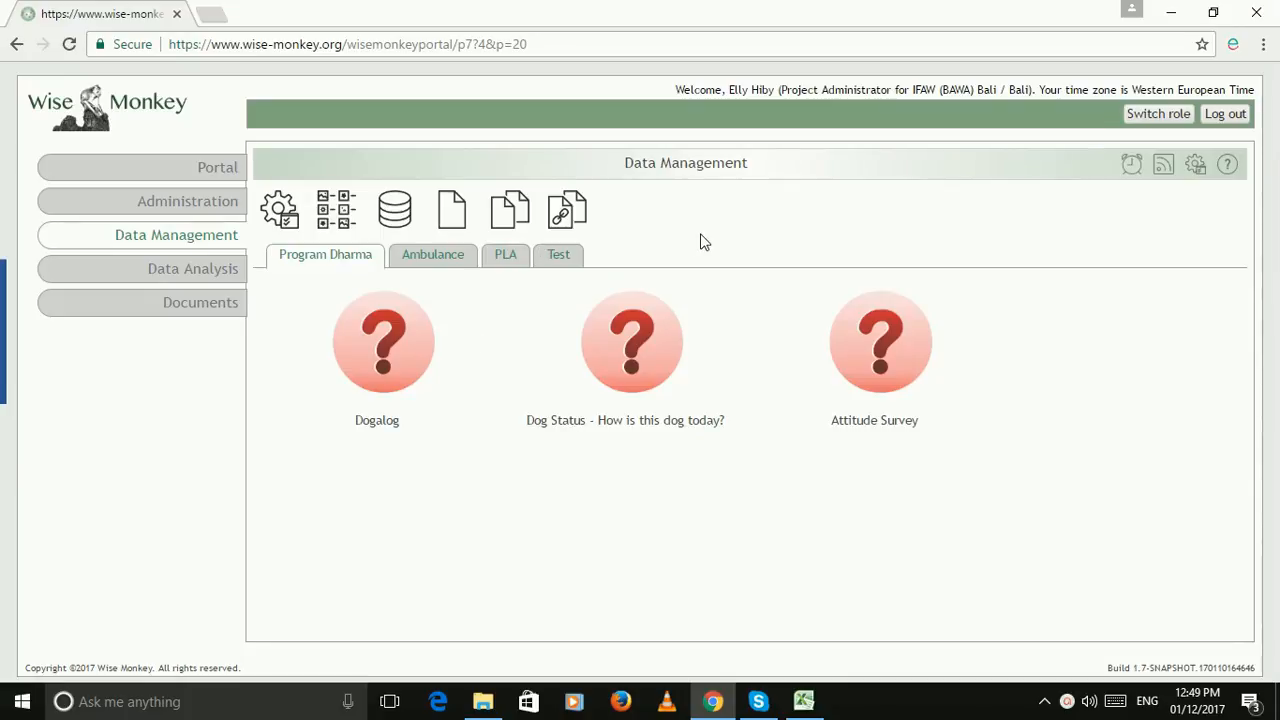
# - Export the Dog Status - How is this dog today? activities as MS Excel, with column names, field names in the second row and parents
pyautogui.click(623, 346)
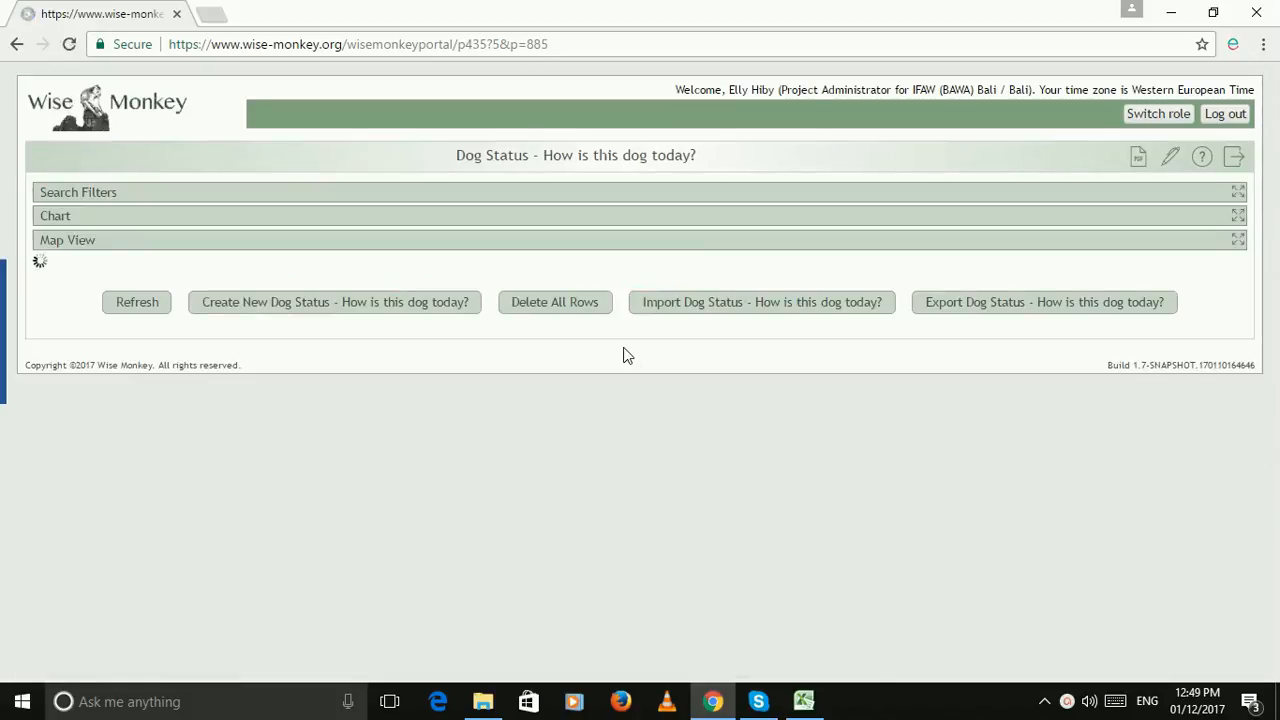
pyautogui.scroll(-3, 828, 400)
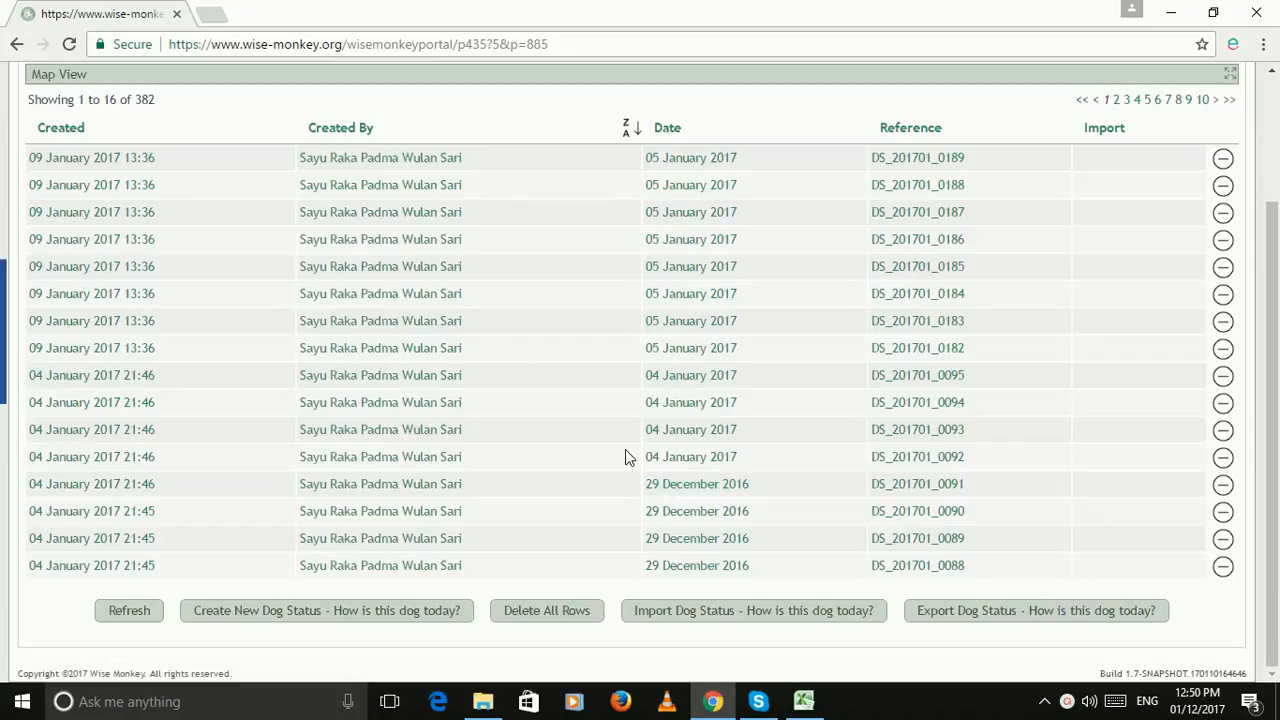
pyautogui.click(1027, 614)
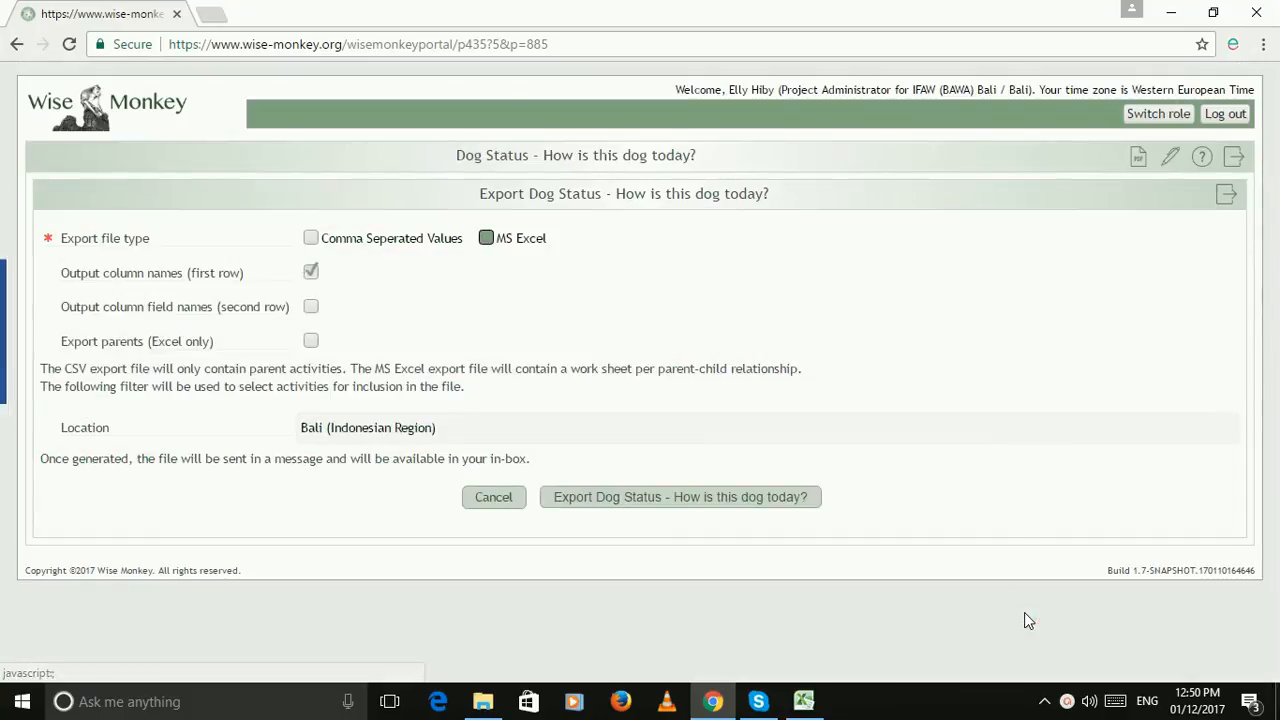
pyautogui.click(311, 308)
pyautogui.click(697, 505)
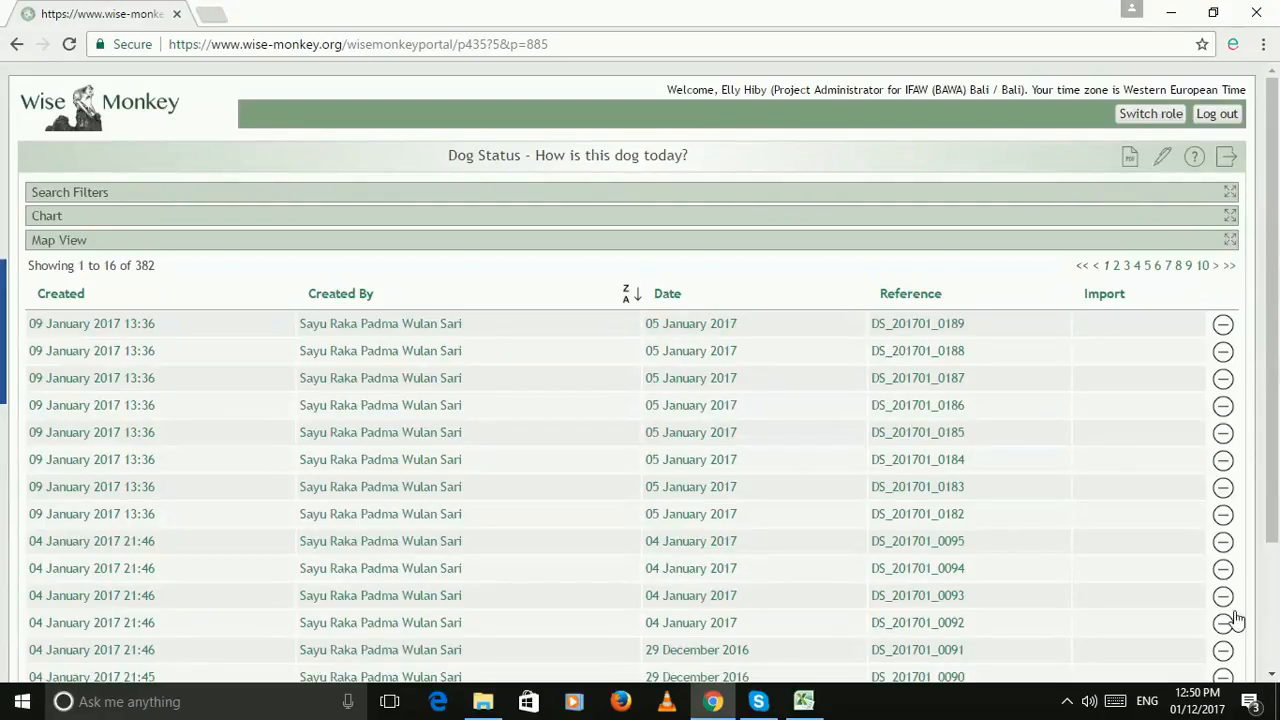
pyautogui.click(1068, 703)
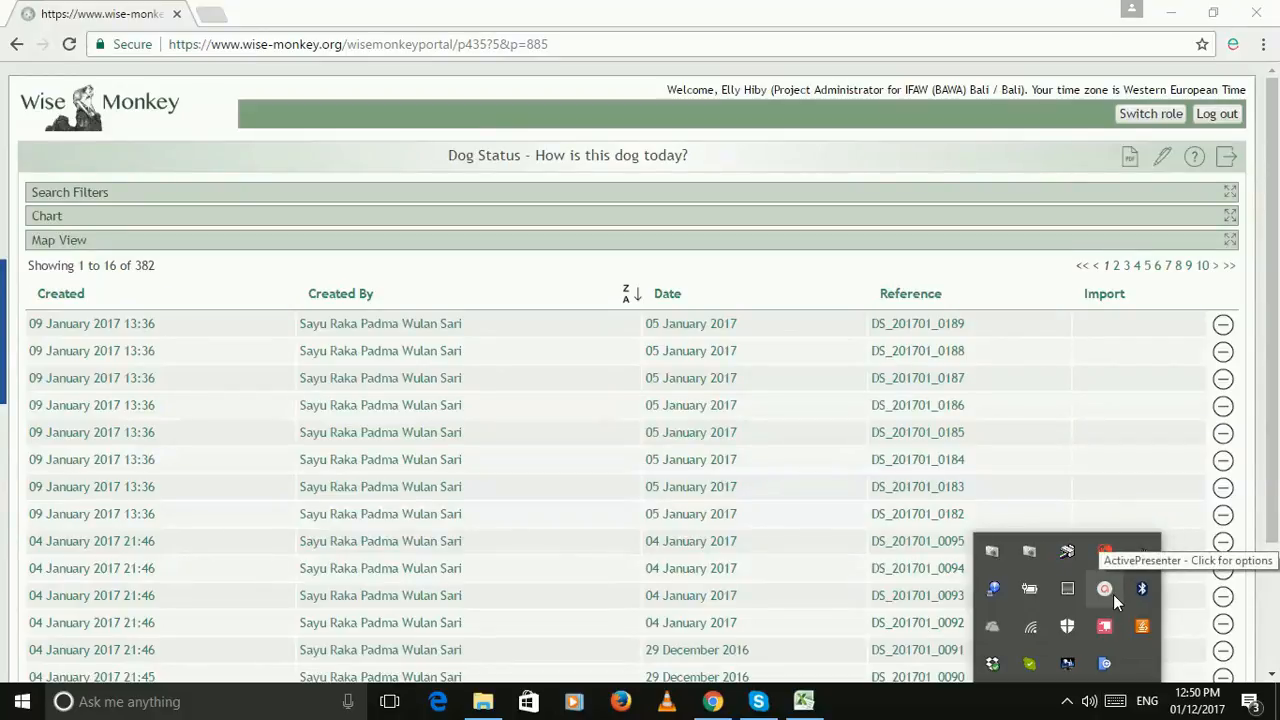
pyautogui.click(1063, 706)
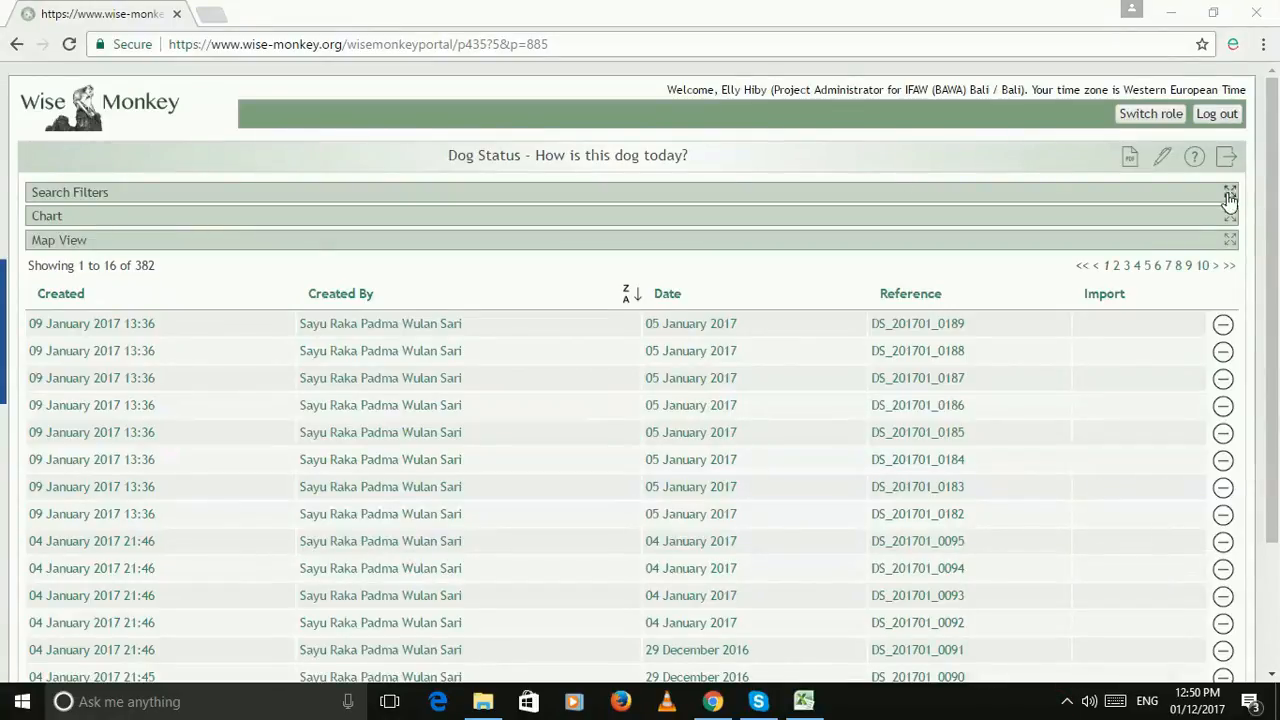
# - Close the Dog Status list and download the Excel file from the newest message in the message inbox
pyautogui.click(1228, 158)
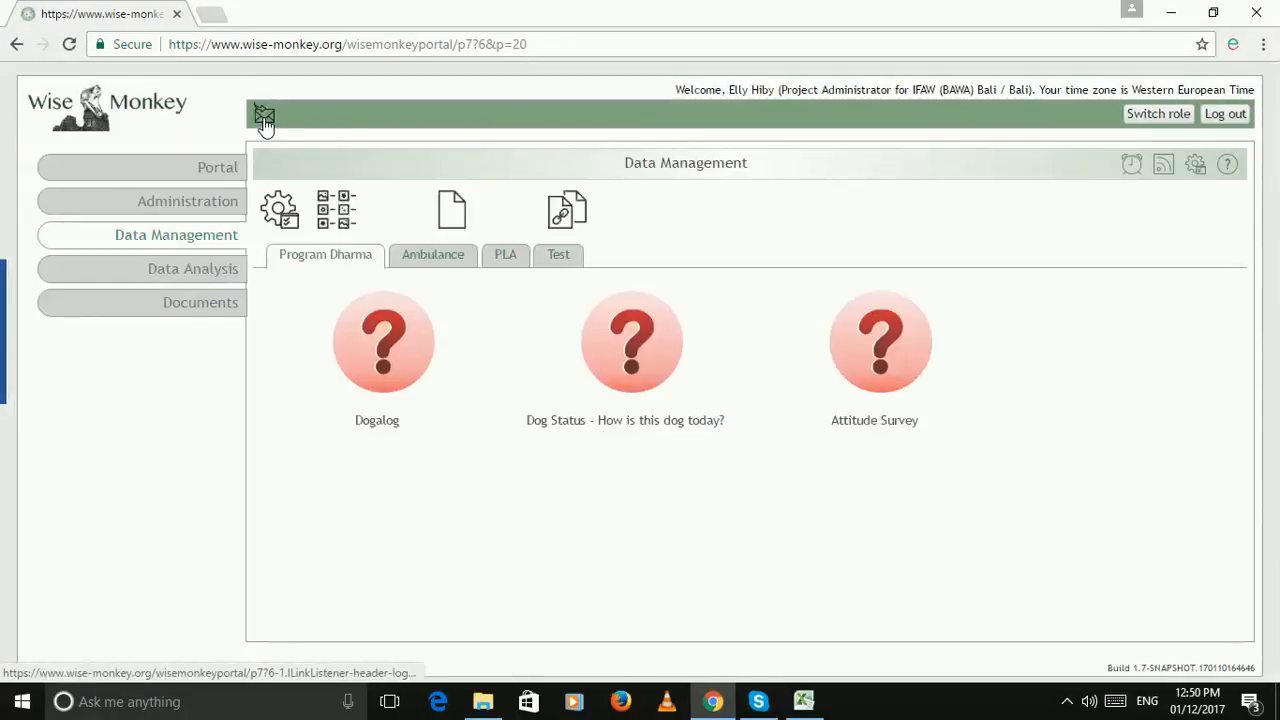
pyautogui.click(264, 117)
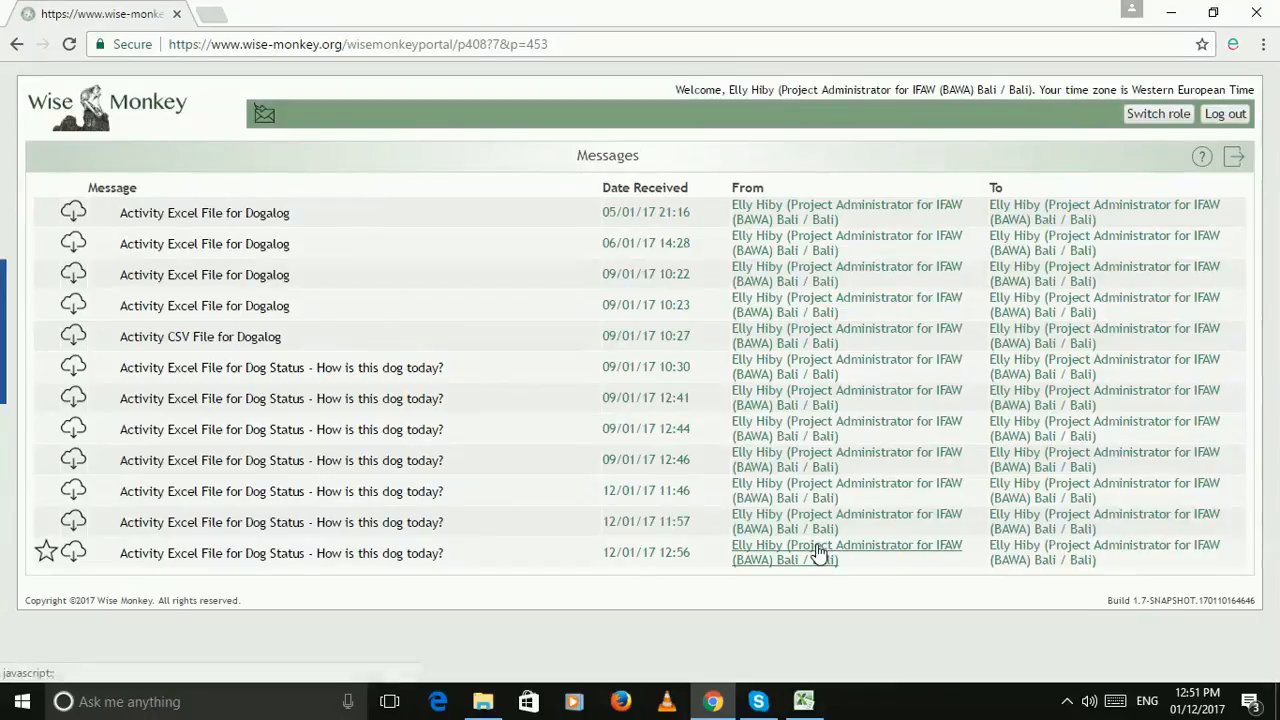
pyautogui.click(820, 548)
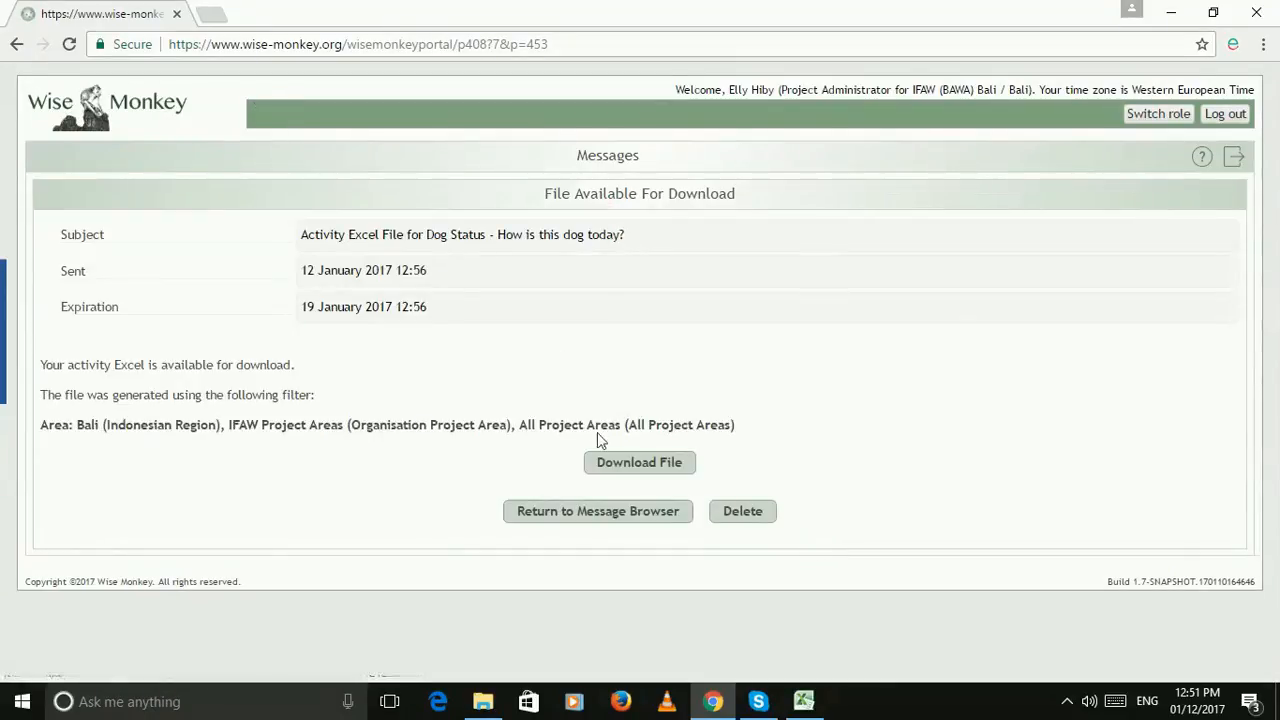
pyautogui.click(597, 461)
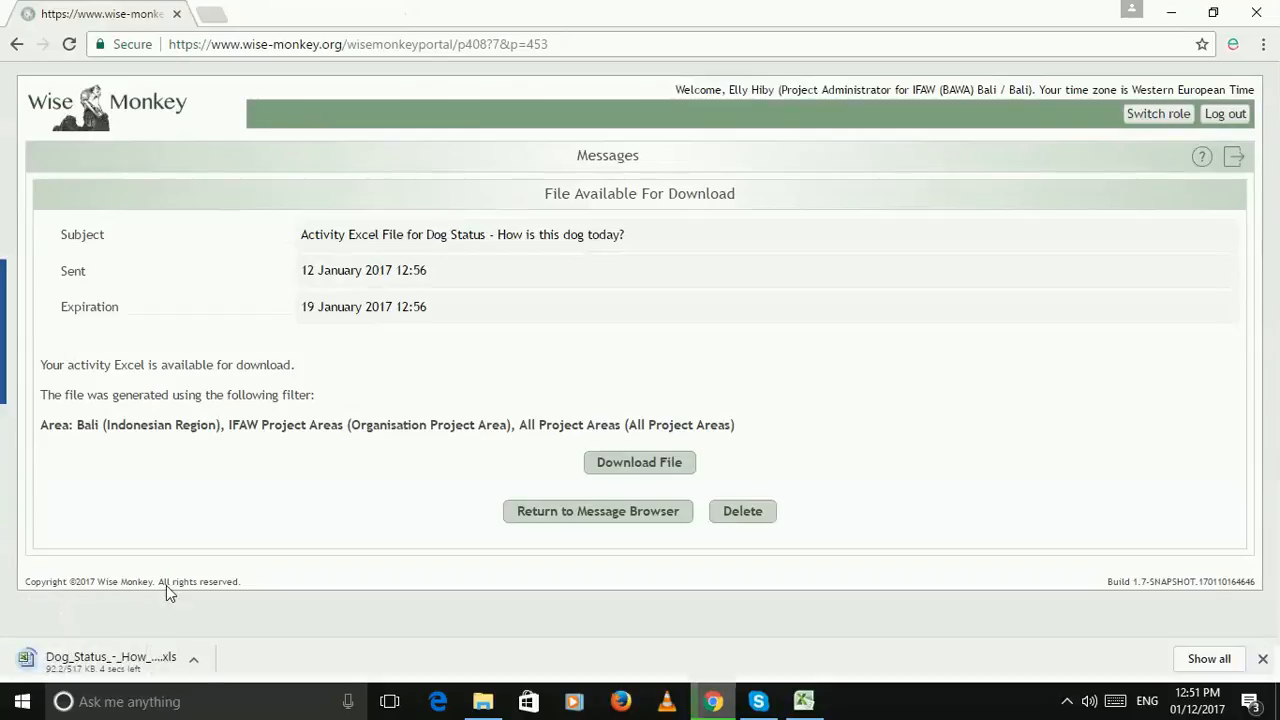
# - Open the downloaded Dog Status workbook in Excel, maximise its window and display the Dog Status data sheet
pyautogui.click(122, 662)
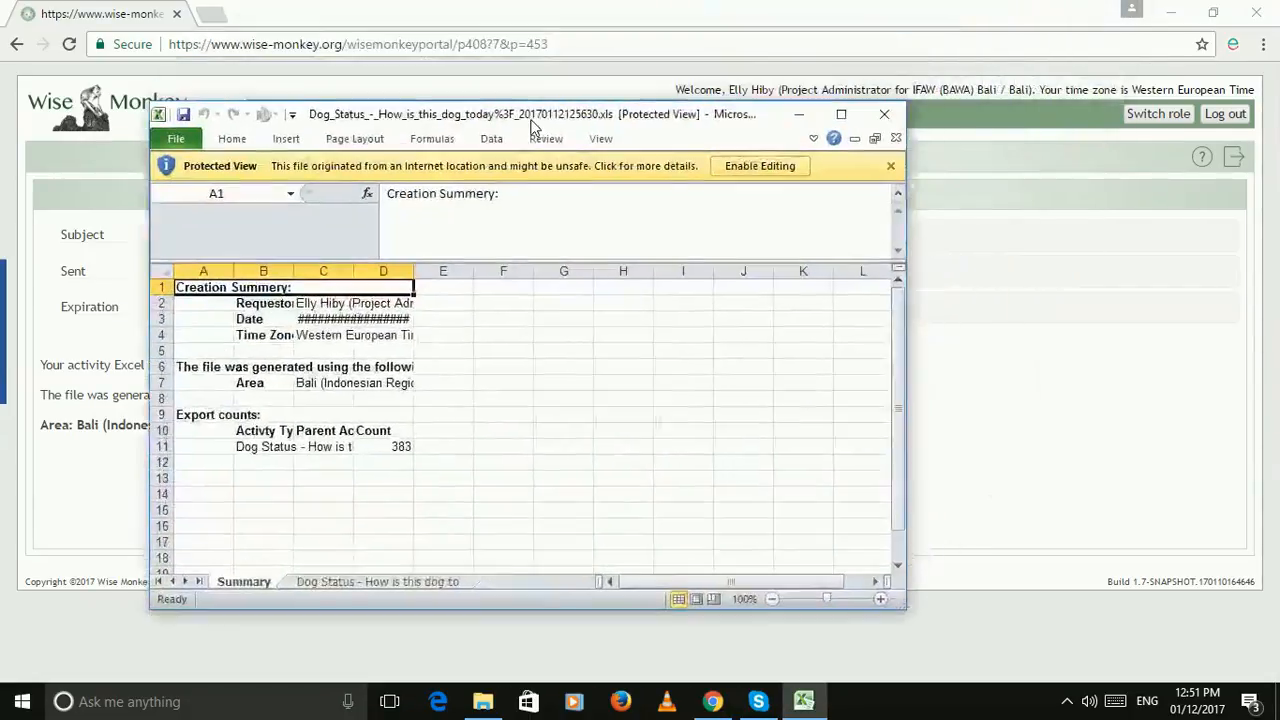
pyautogui.click(853, 123)
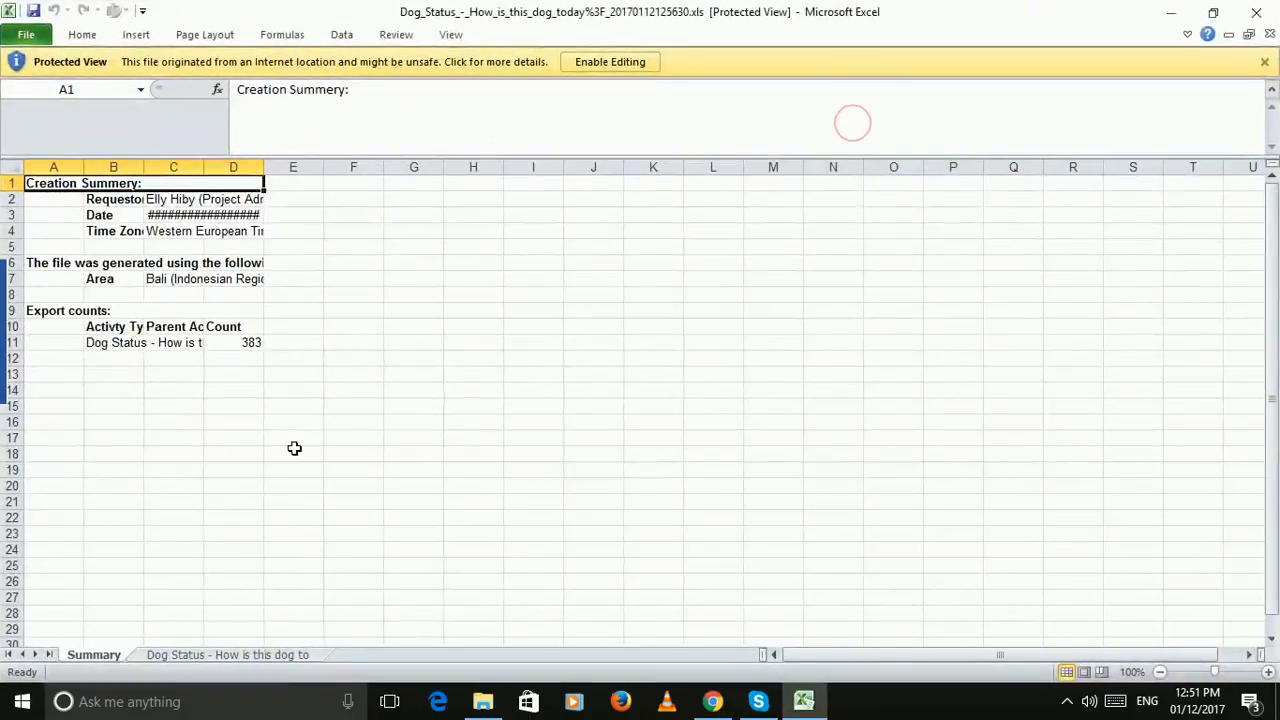
pyautogui.click(293, 655)
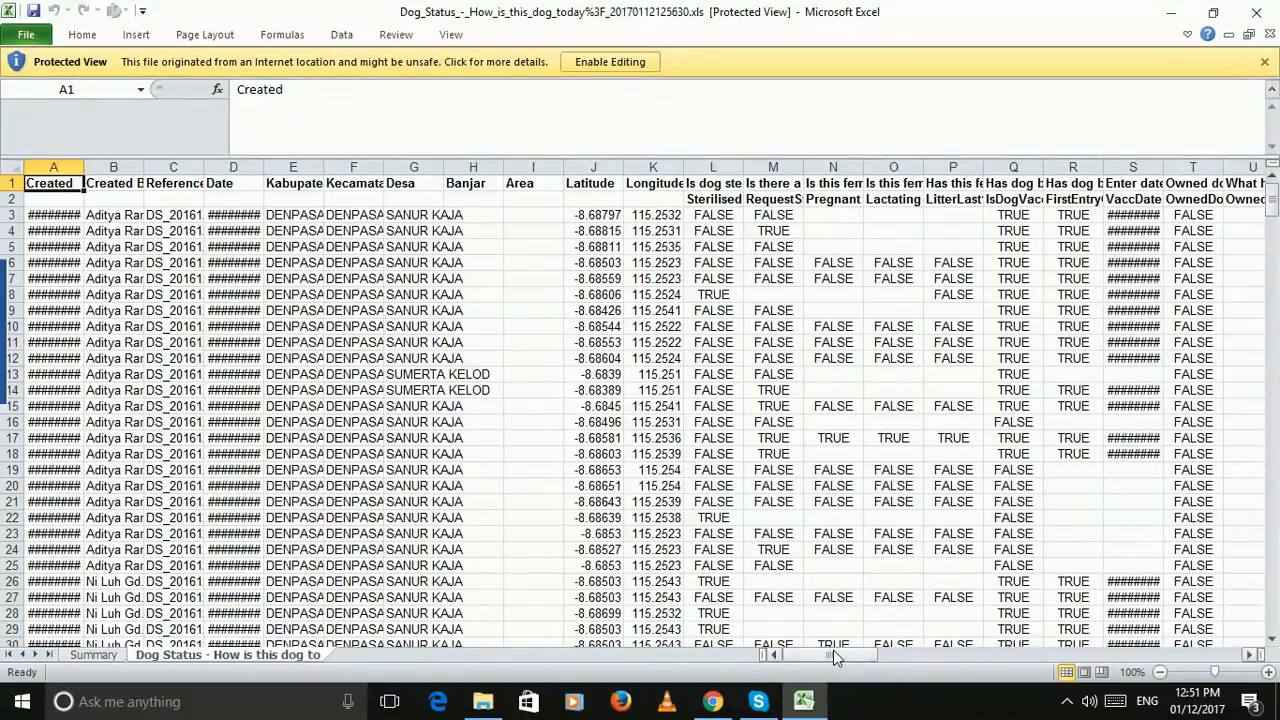
# - Examine the parent data columns on the Dog Status sheet, selecting the Banjar, Name of dog and Owner's name columns
pyautogui.moveTo(838, 659); pyautogui.dragTo(1100, 680)
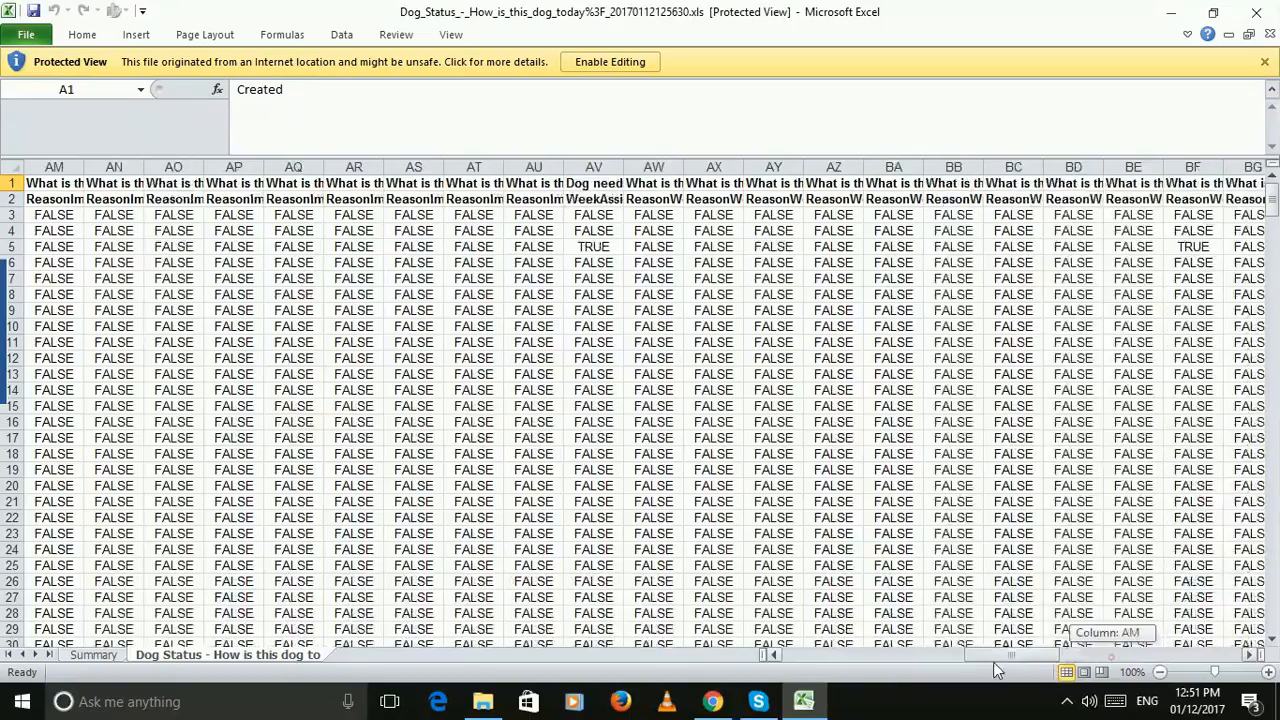
pyautogui.moveTo(1122, 660); pyautogui.dragTo(1115, 700)
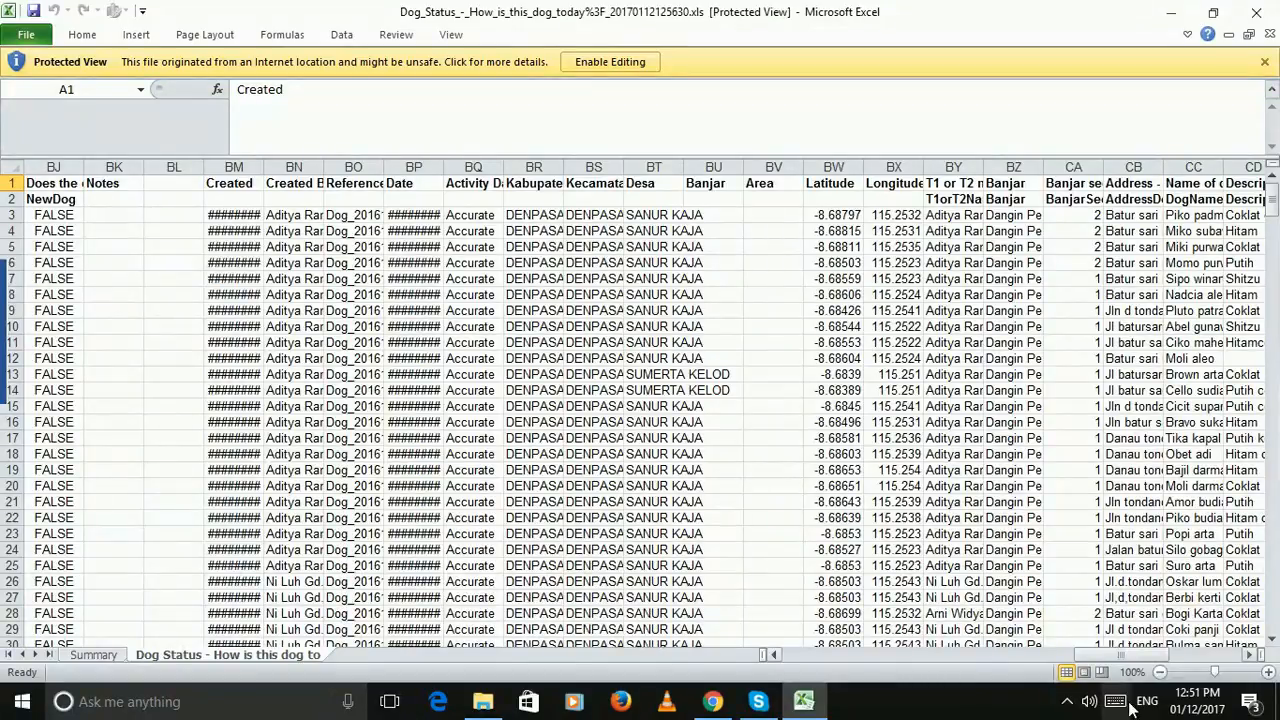
pyautogui.click(1013, 166)
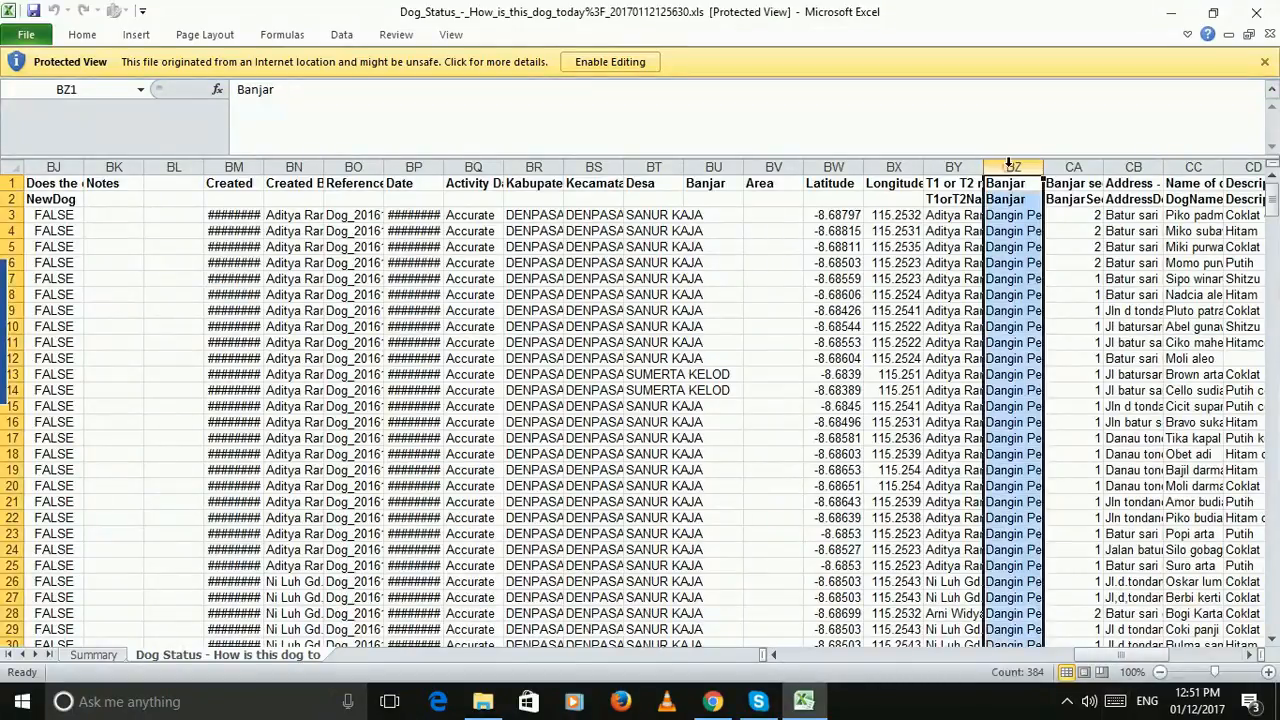
pyautogui.click(952, 166)
pyautogui.click(1000, 166)
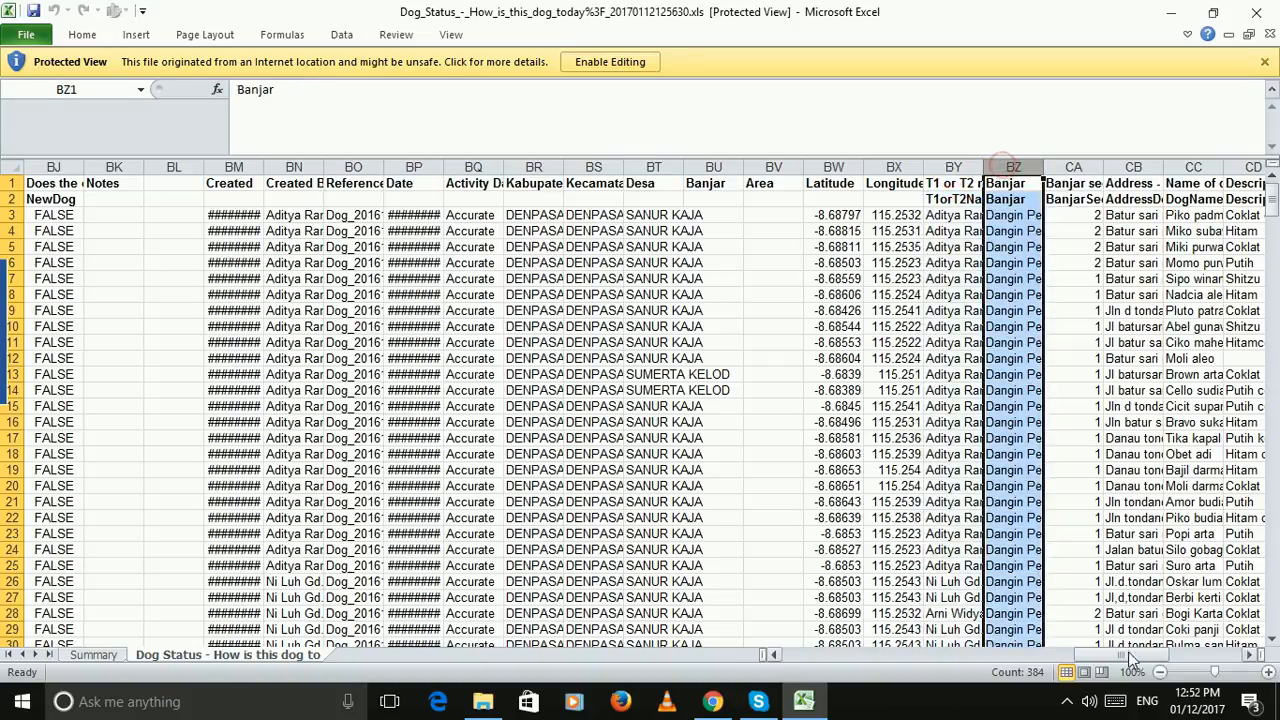
pyautogui.moveTo(1134, 657); pyautogui.dragTo(1159, 657)
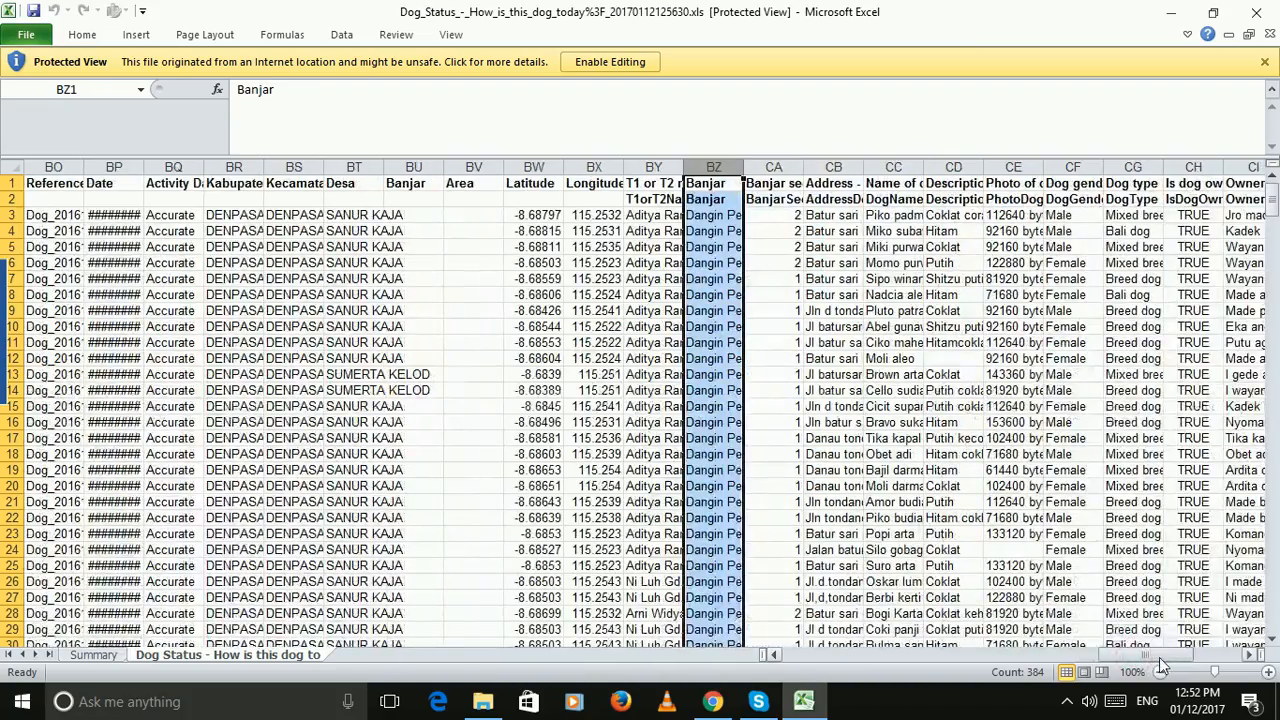
pyautogui.click(903, 168)
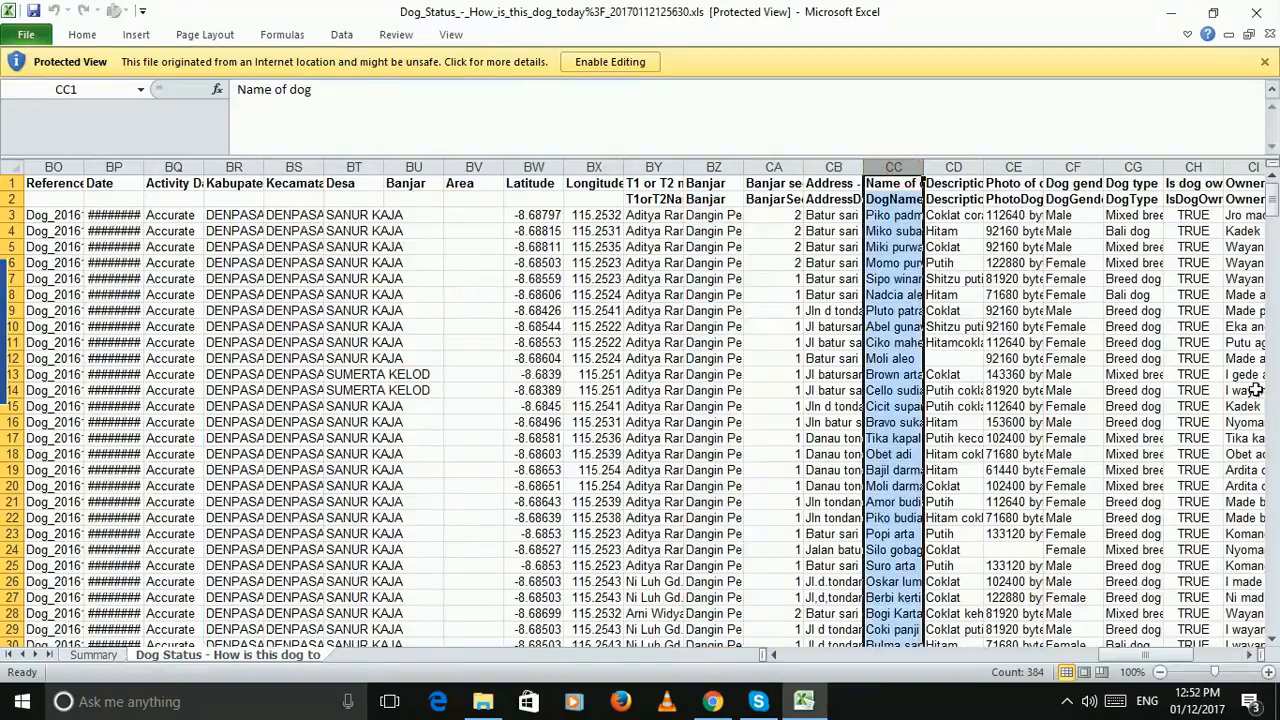
pyautogui.click(1258, 656)
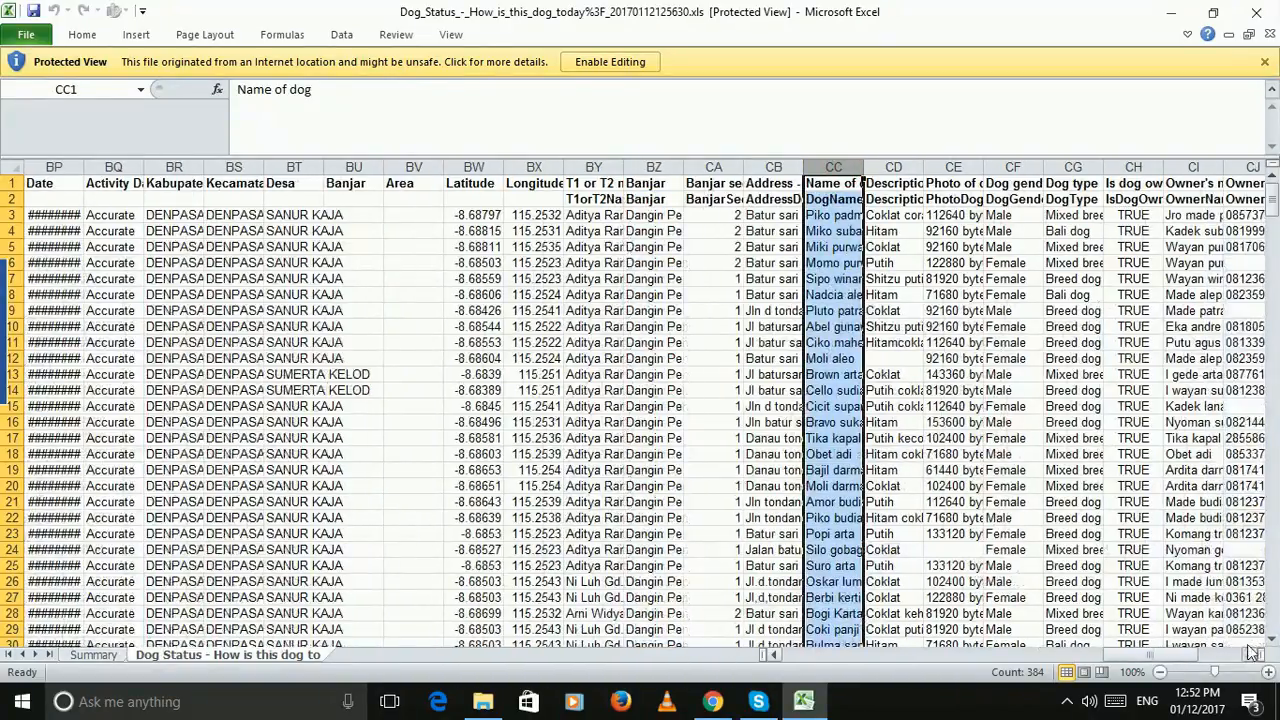
pyautogui.click(1193, 167)
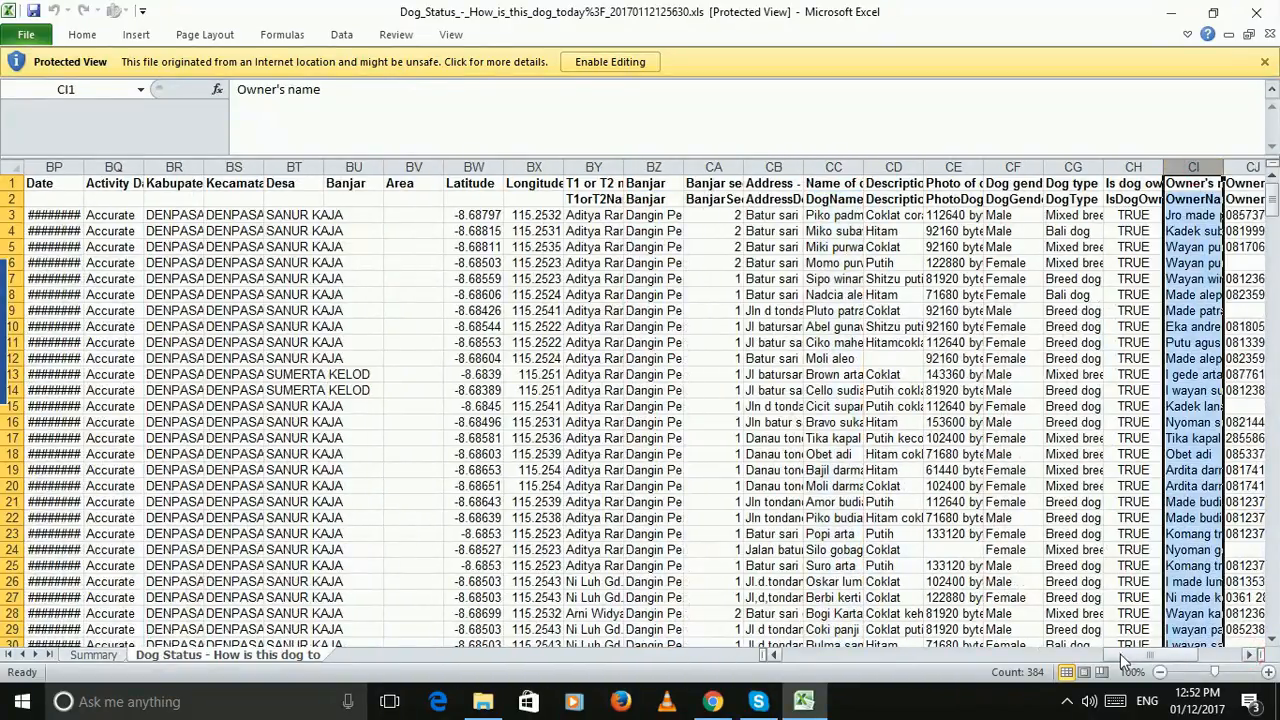
# - Compare the column names in row 1 with the field names in row 2, finishing with cell A1 selected
pyautogui.moveTo(1122, 654); pyautogui.dragTo(791, 657)
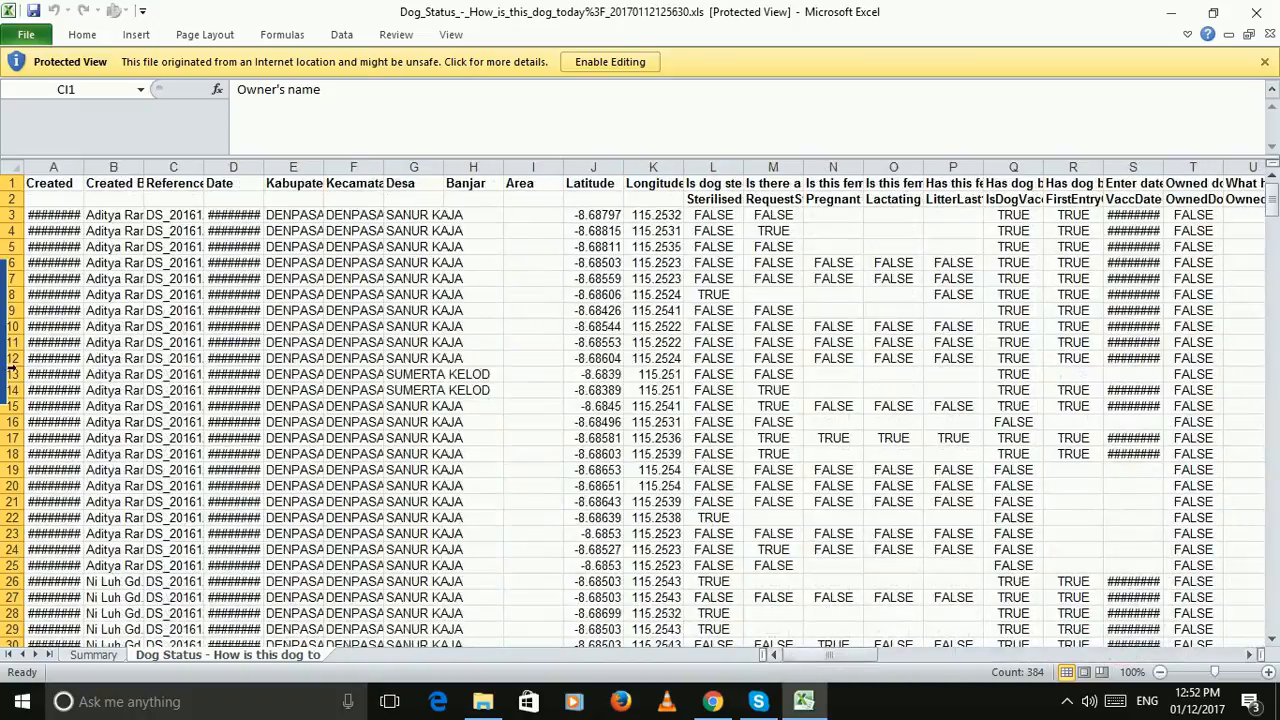
pyautogui.click(10, 183)
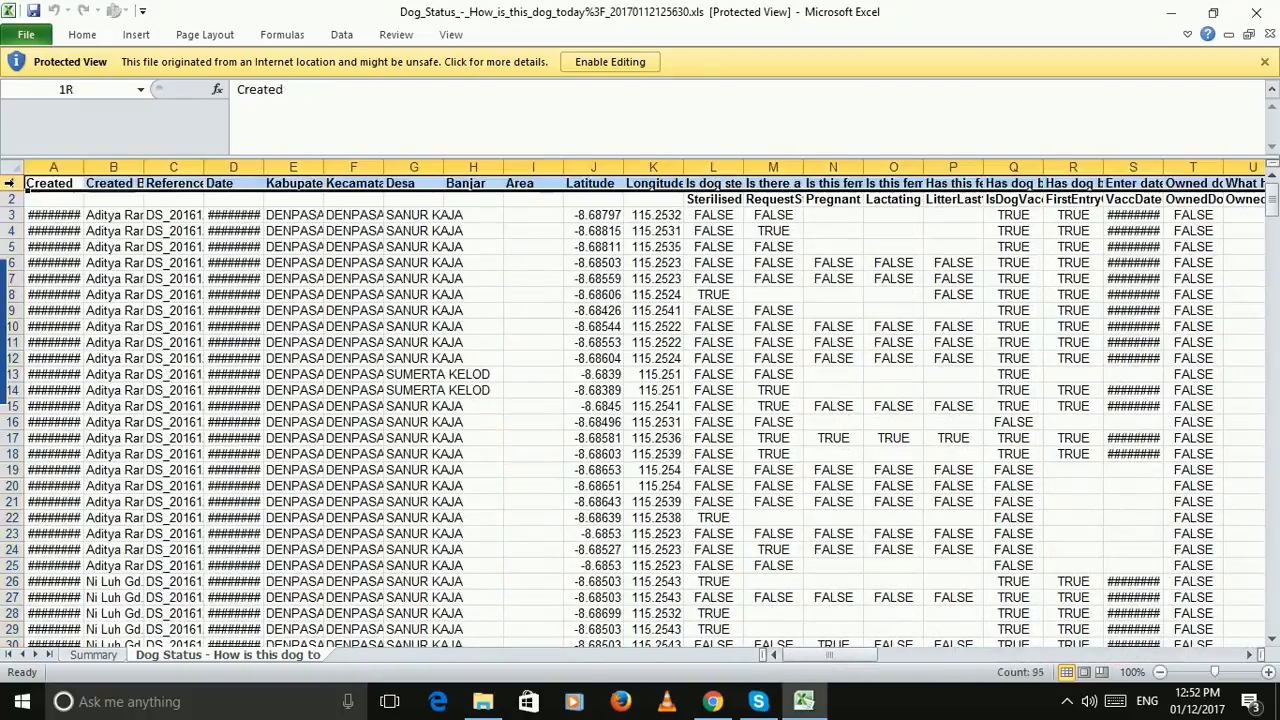
pyautogui.click(10, 199)
pyautogui.click(10, 183)
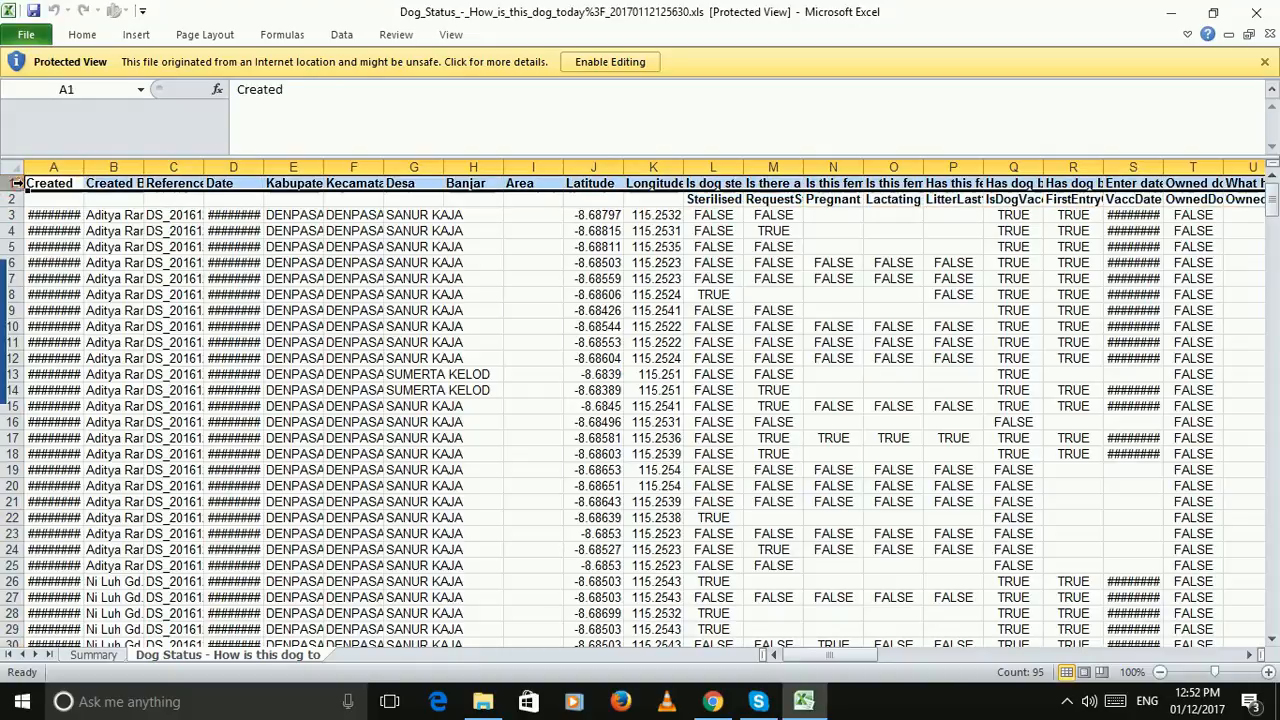
pyautogui.click(33, 183)
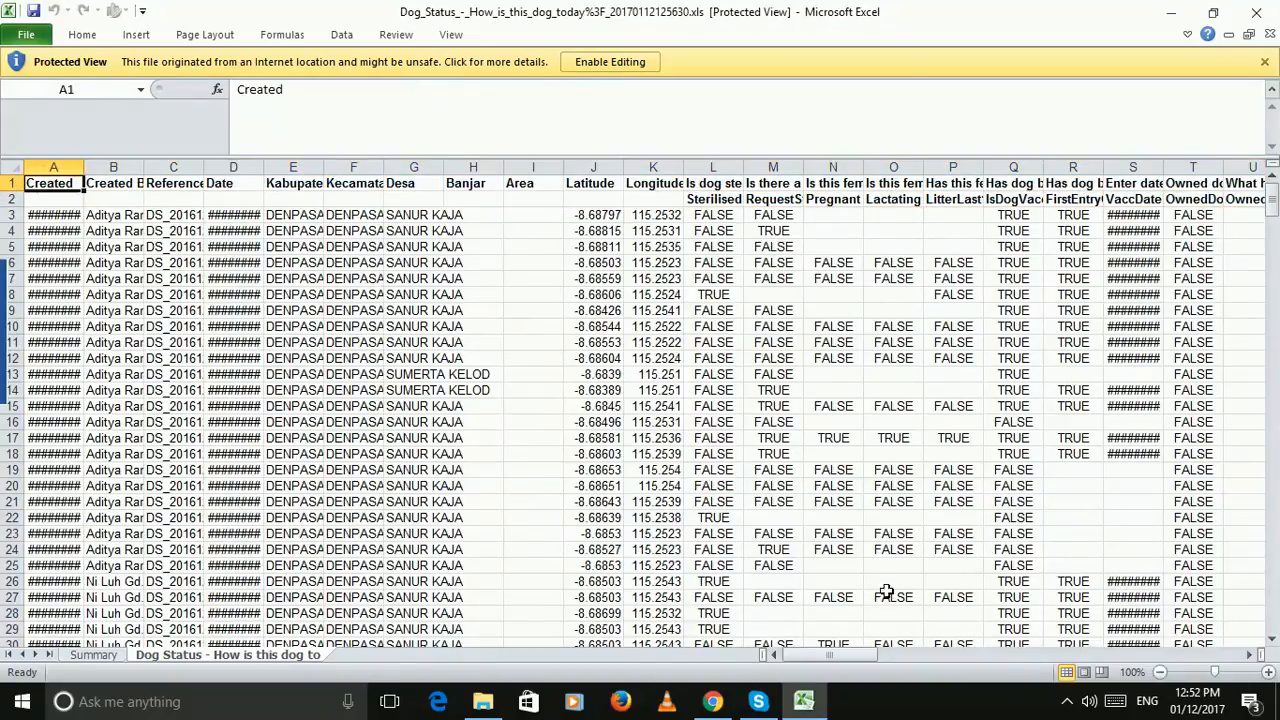
# - Compare the full question text in M1 with the field name in M2 for the sterilisation request column
pyautogui.moveTo(845, 660); pyautogui.dragTo(866, 654)
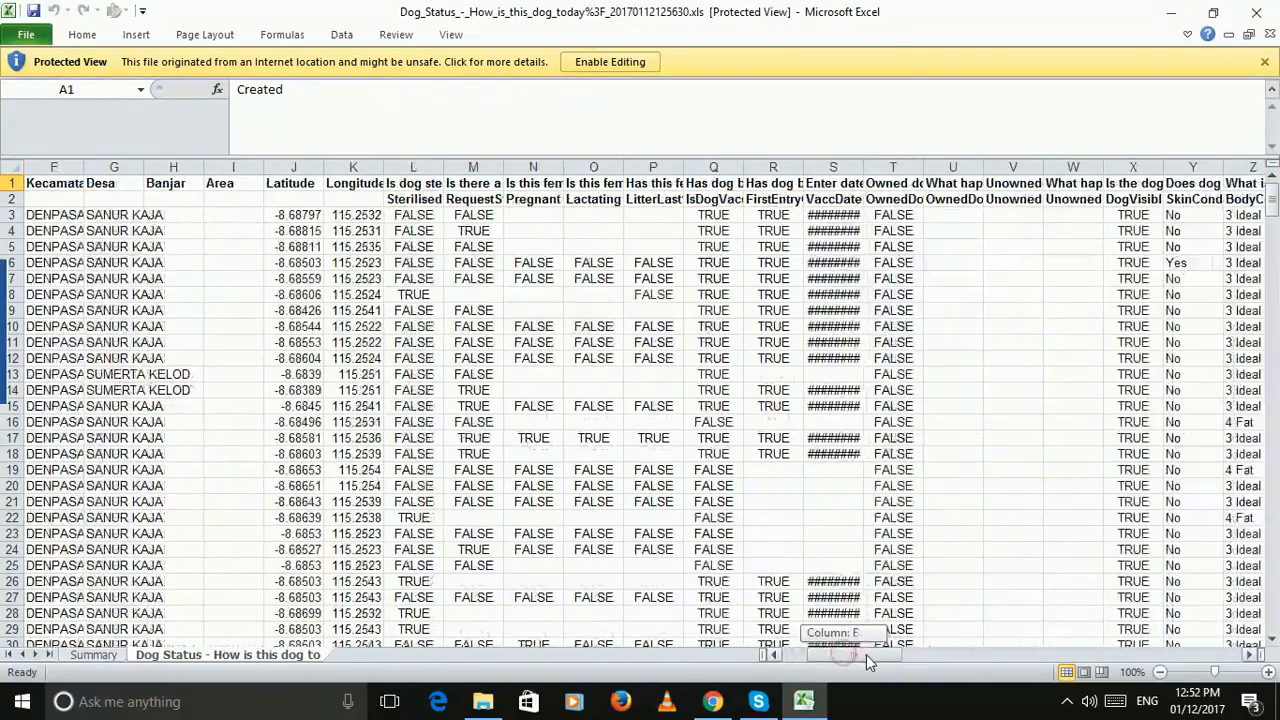
pyautogui.click(486, 180)
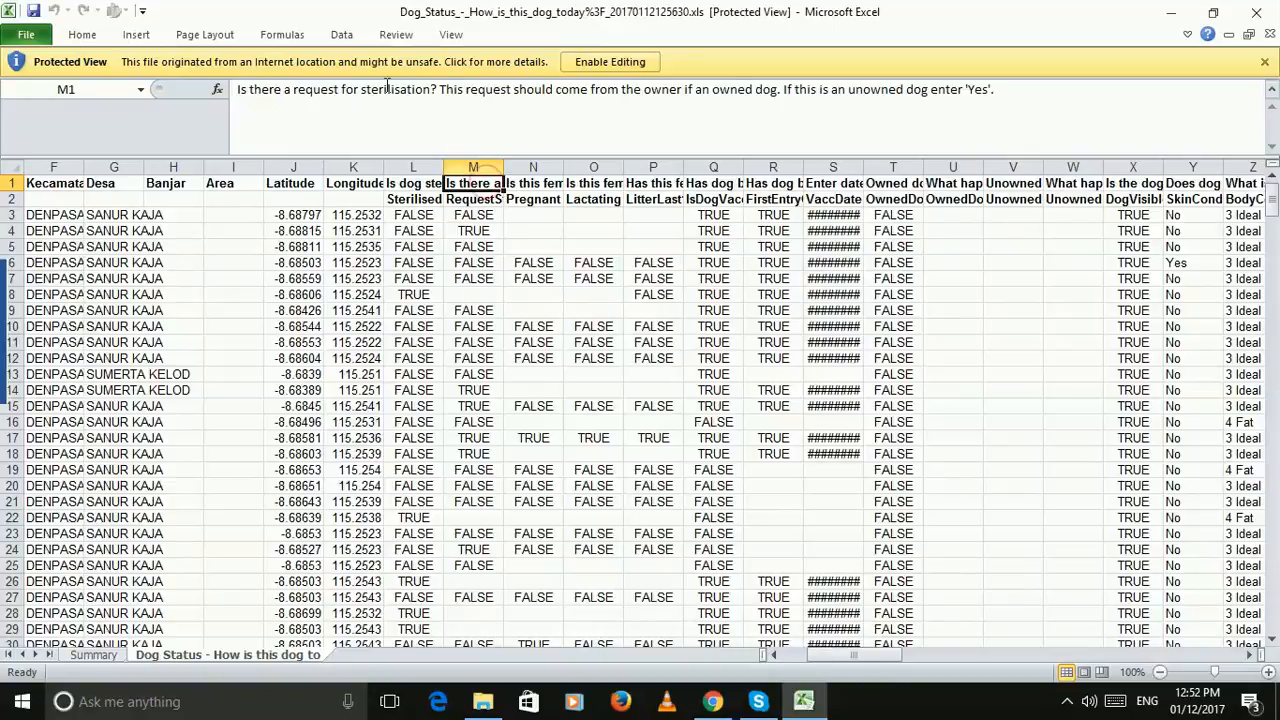
pyautogui.click(484, 198)
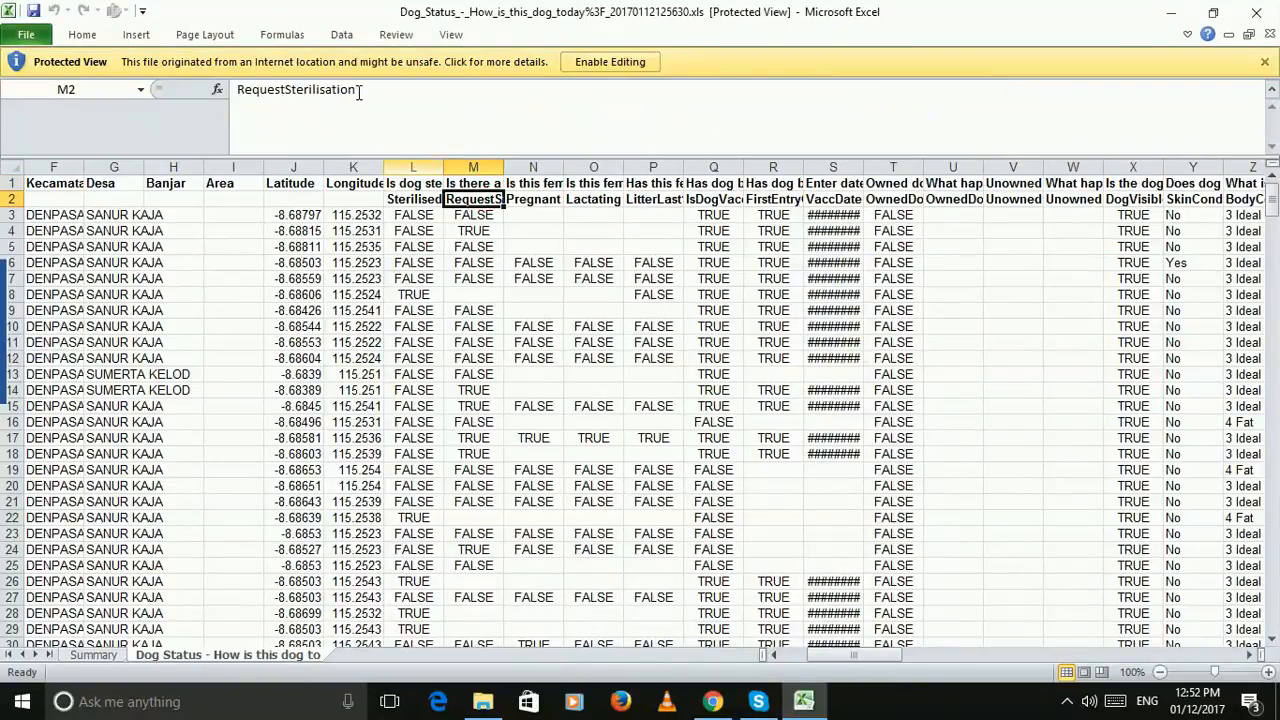
pyautogui.click(481, 183)
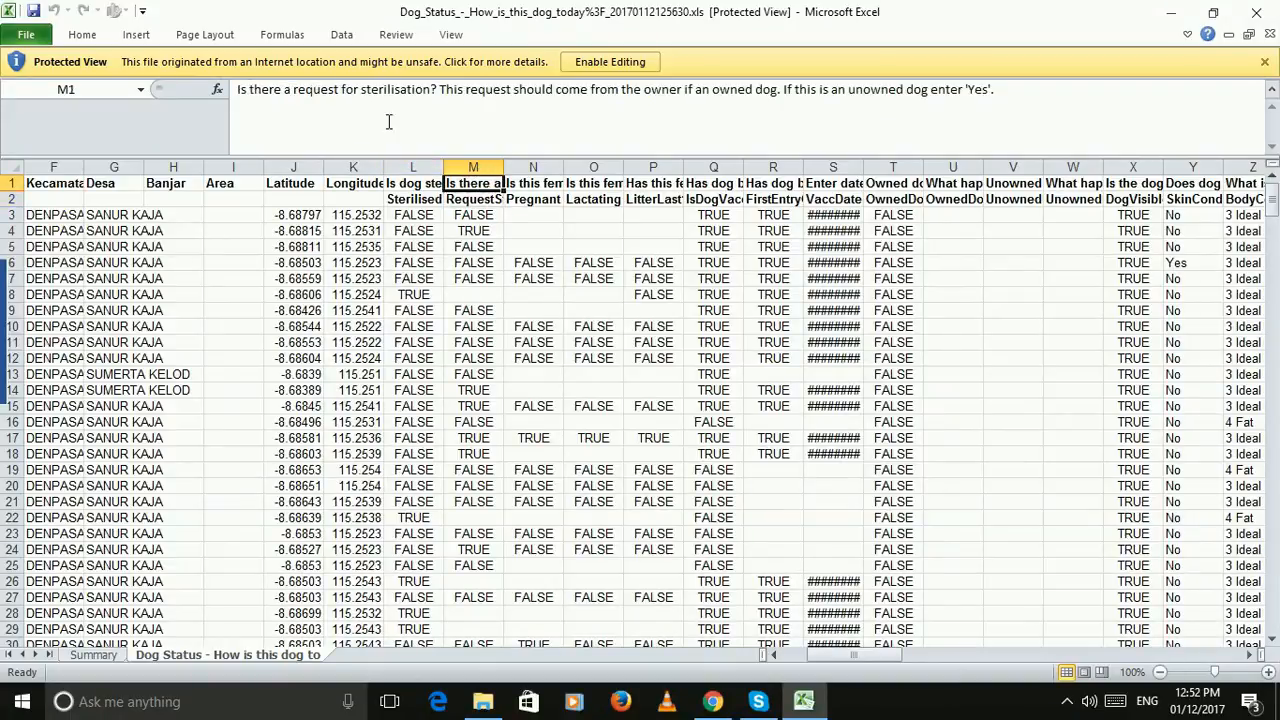
pyautogui.click(489, 200)
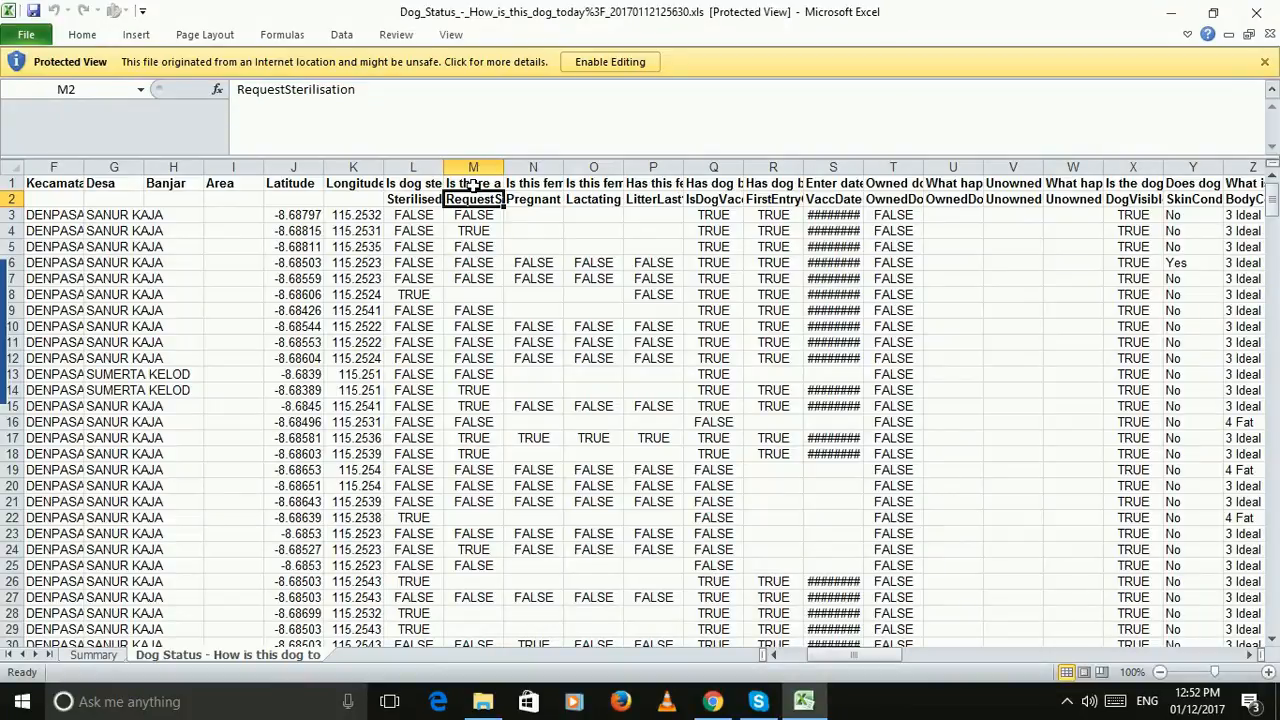
pyautogui.click(473, 186)
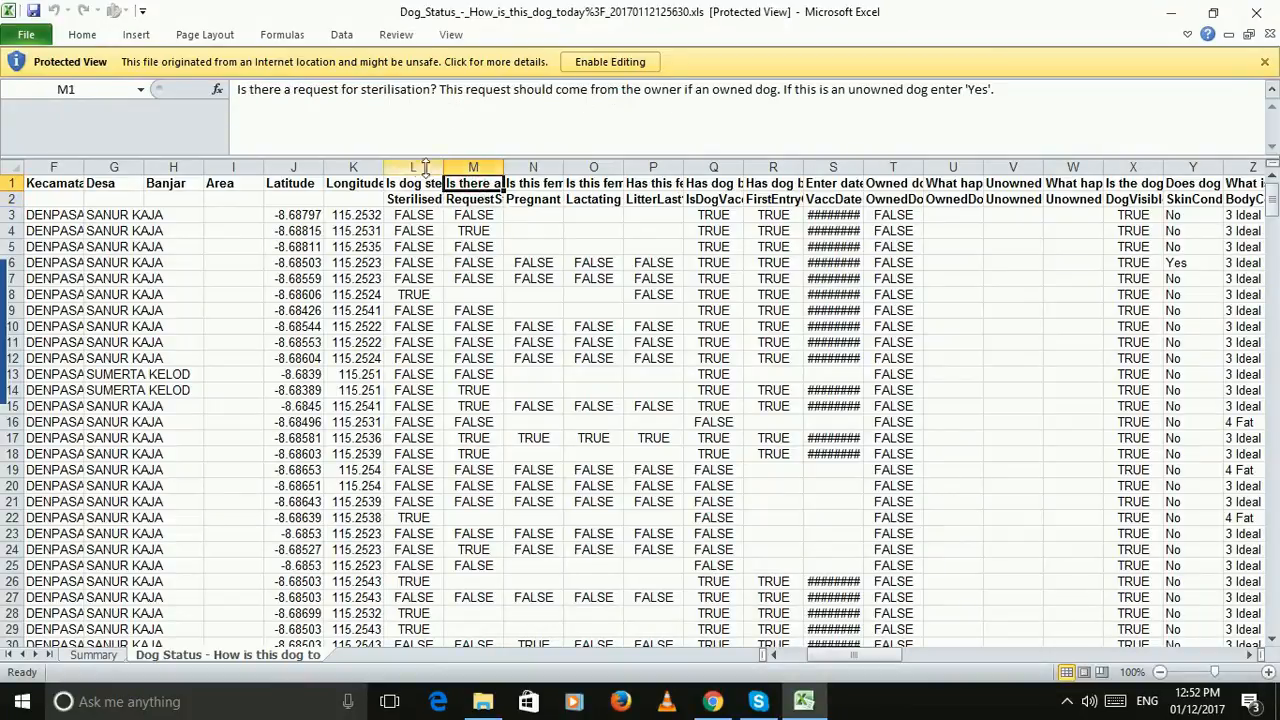
# - Select the row 1 headings from Longitude back to Created, and check the cell below Created in row 2
pyautogui.moveTo(853, 655); pyautogui.dragTo(830, 655)
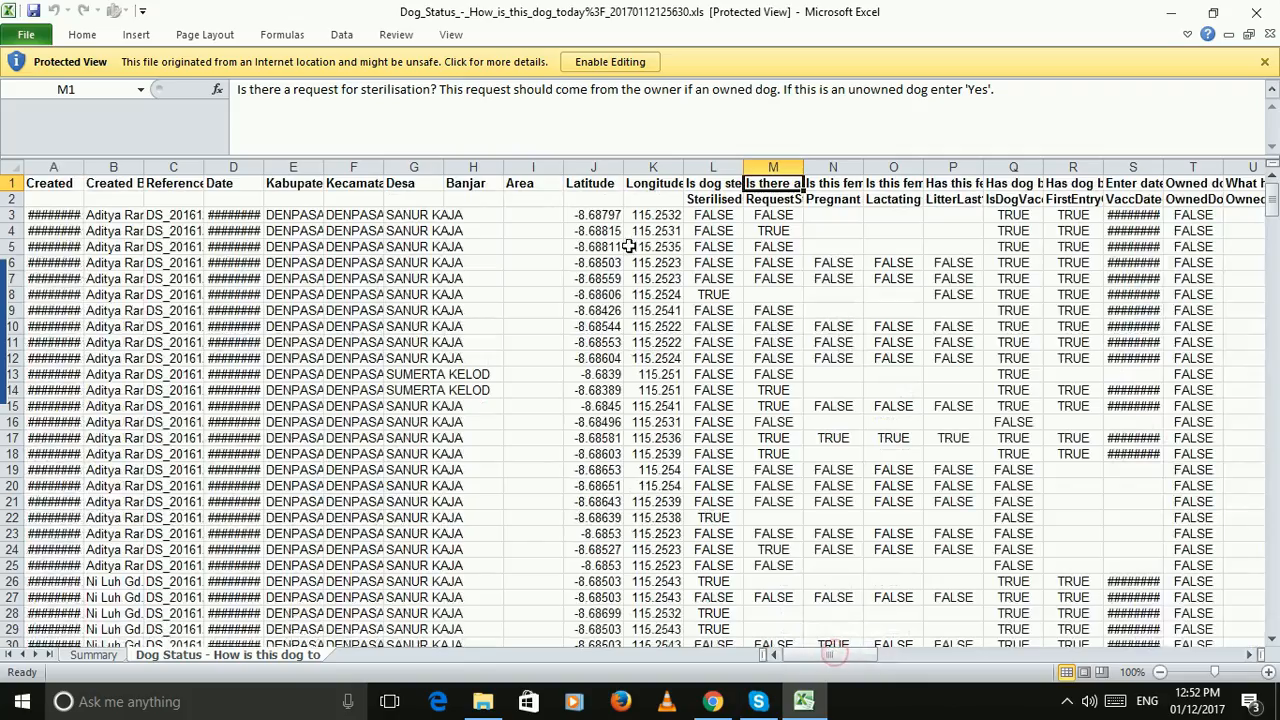
pyautogui.click(660, 190)
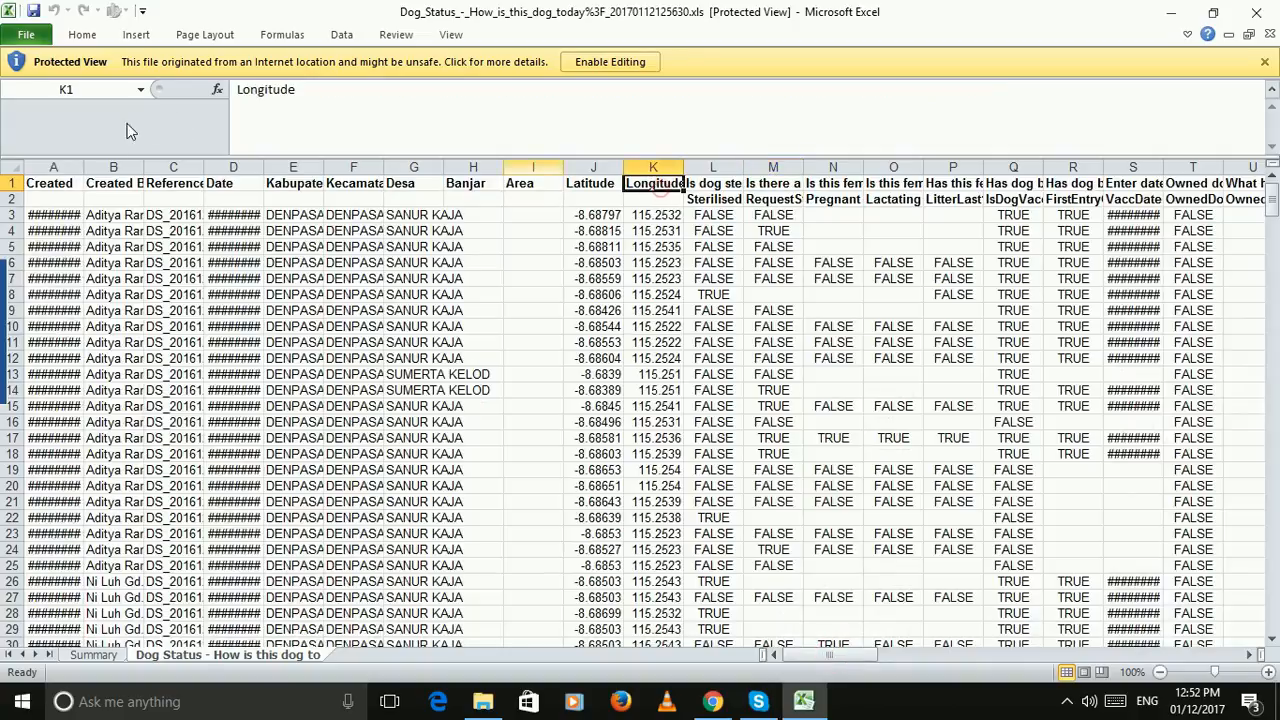
pyautogui.keyDown('shift'); pyautogui.click(60, 183); pyautogui.keyUp('shift')
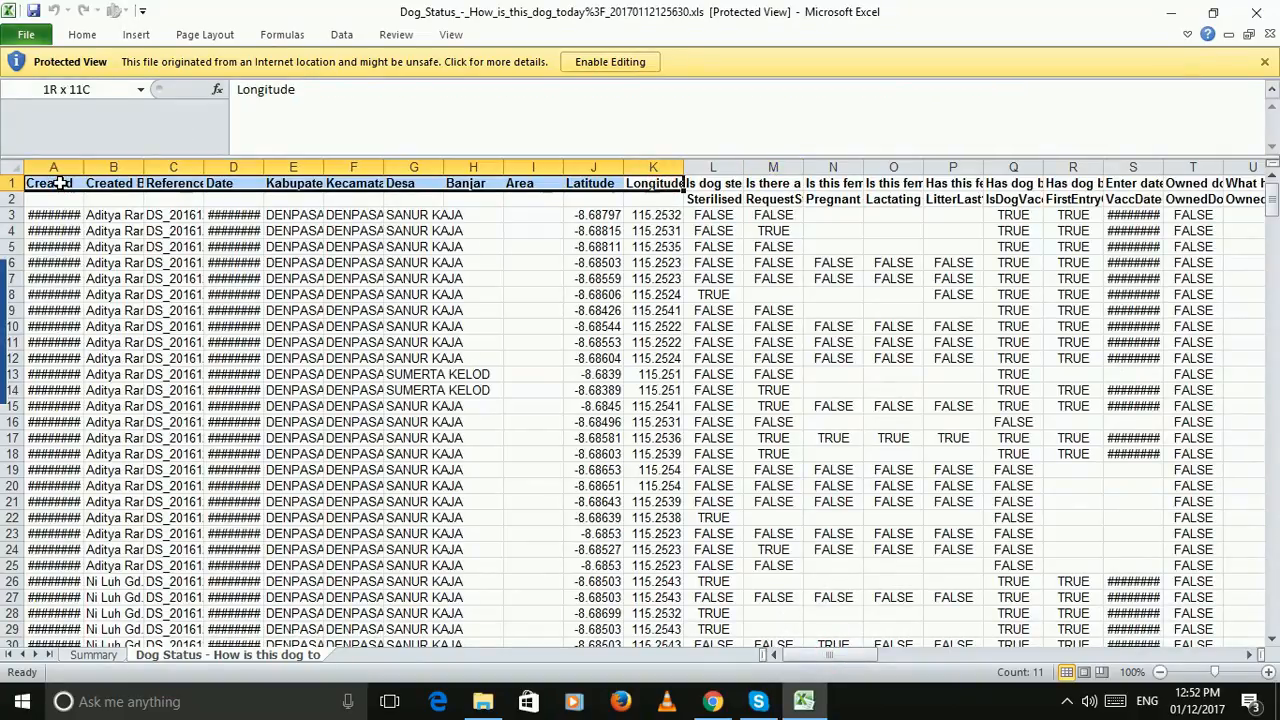
pyautogui.click(57, 198)
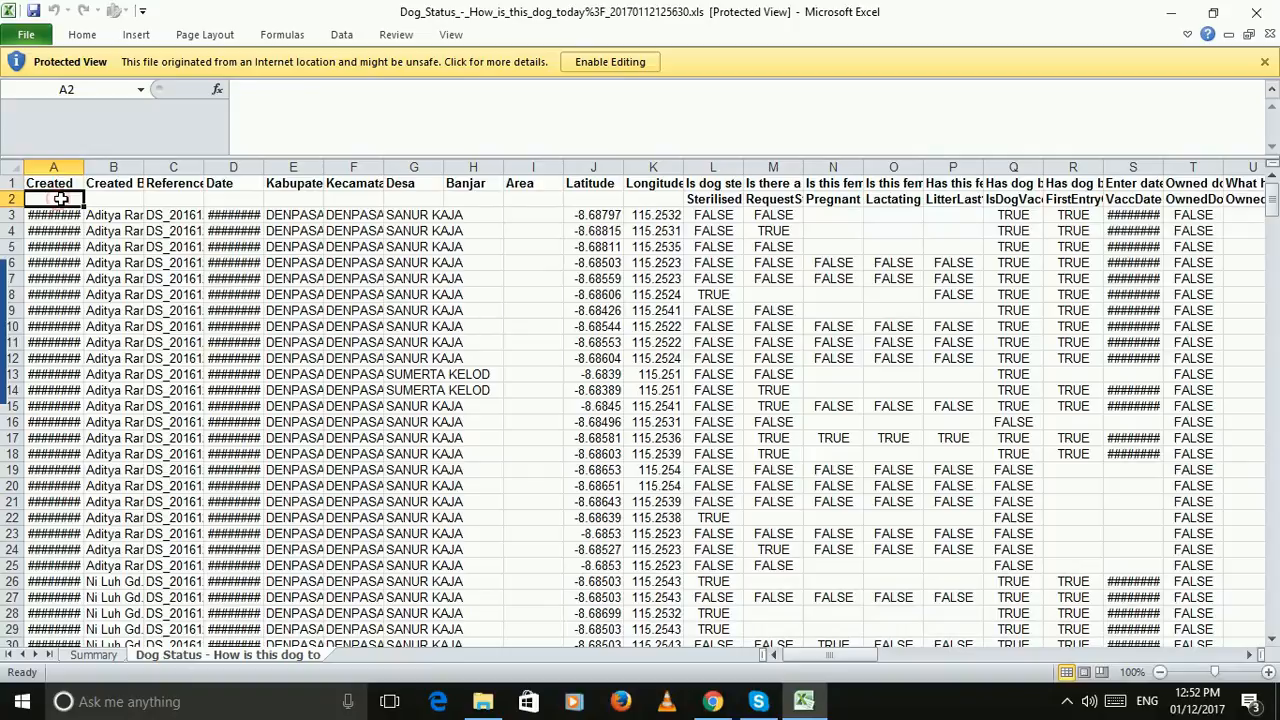
# - Enable editing and move the headings from Created to Longitude in A1:K1 down to row 2
pyautogui.click(58, 184)
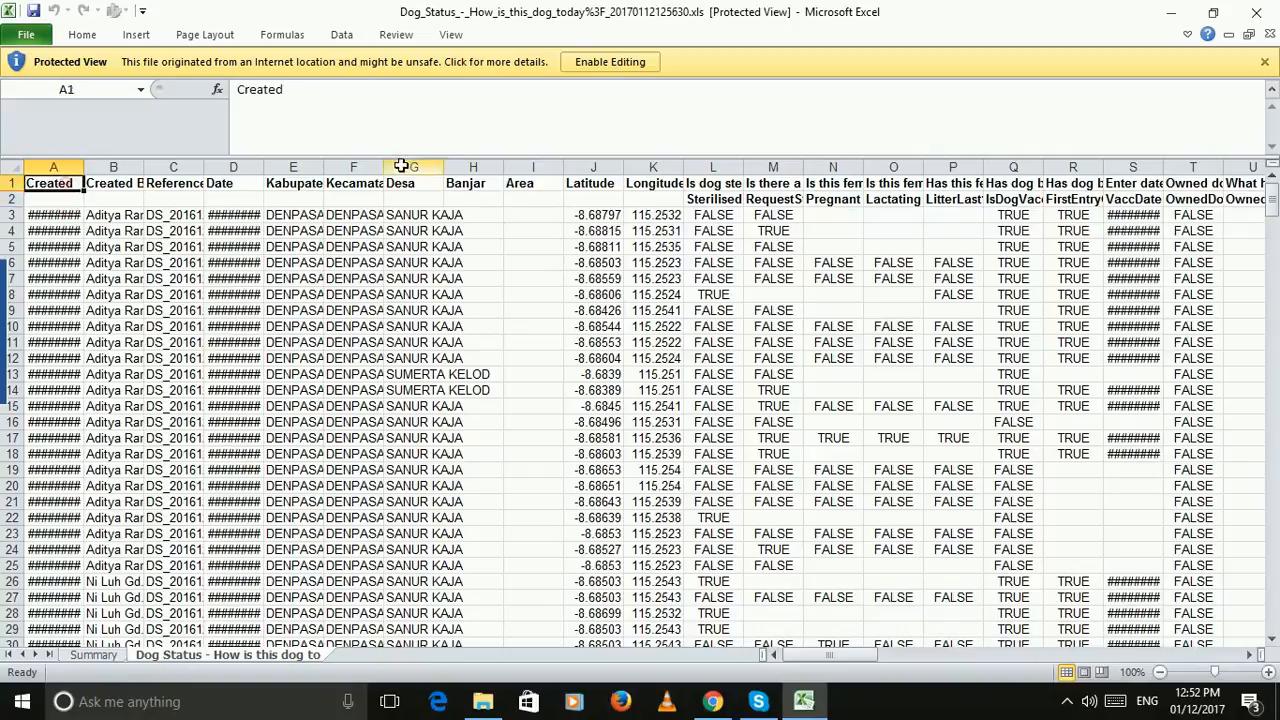
pyautogui.click(620, 64)
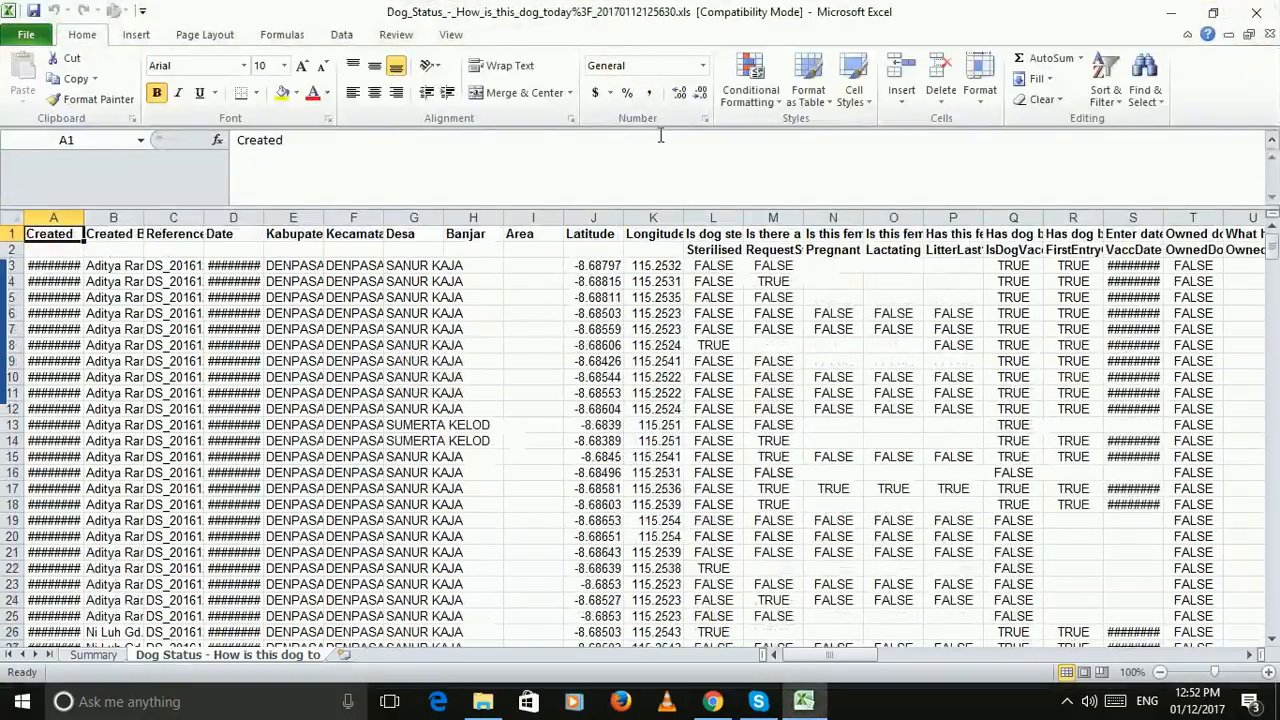
pyautogui.keyDown('shift'); pyautogui.click(660, 234); pyautogui.keyUp('shift')
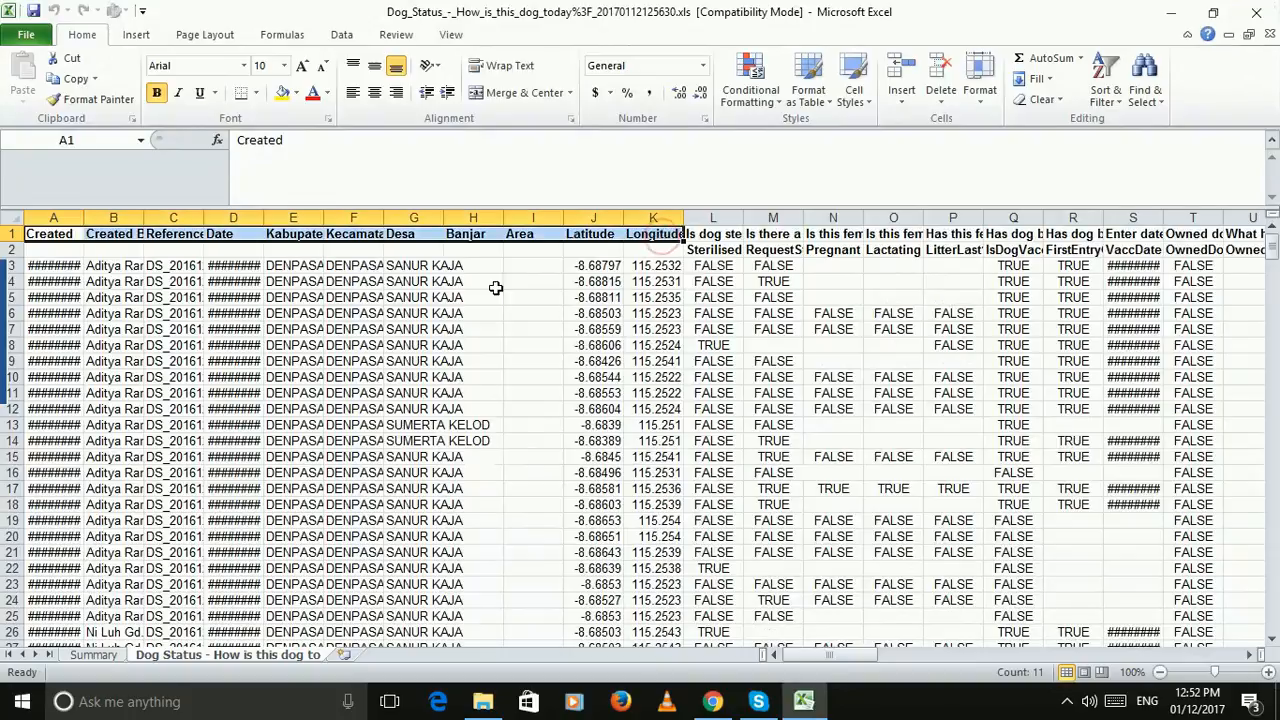
pyautogui.hotkey('ctrl', 'c')
pyautogui.click(62, 248)
pyautogui.hotkey('ctrl', 'v')
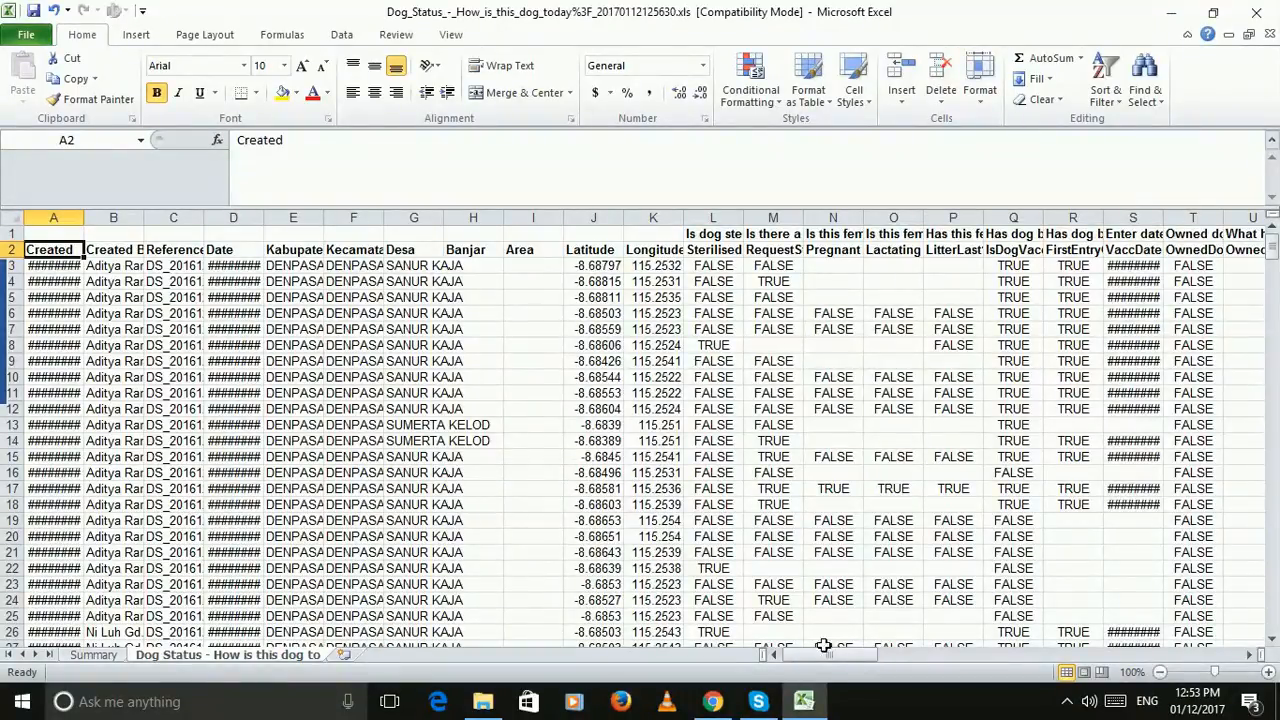
# - Move the parent record headings from Notes to Longitude in BK1:BX1 down to row 2
pyautogui.moveTo(832, 656); pyautogui.dragTo(1101, 675)
pyautogui.click(1248, 653)
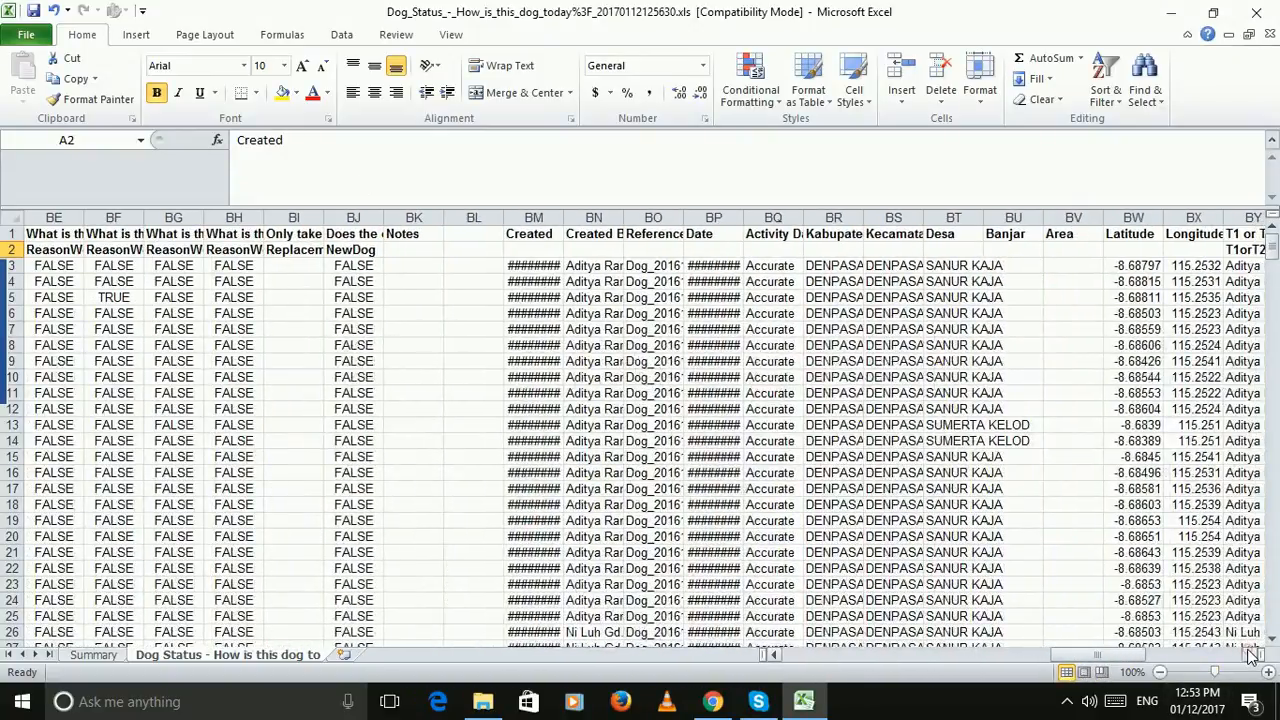
pyautogui.click(1248, 653)
pyautogui.click(1138, 233)
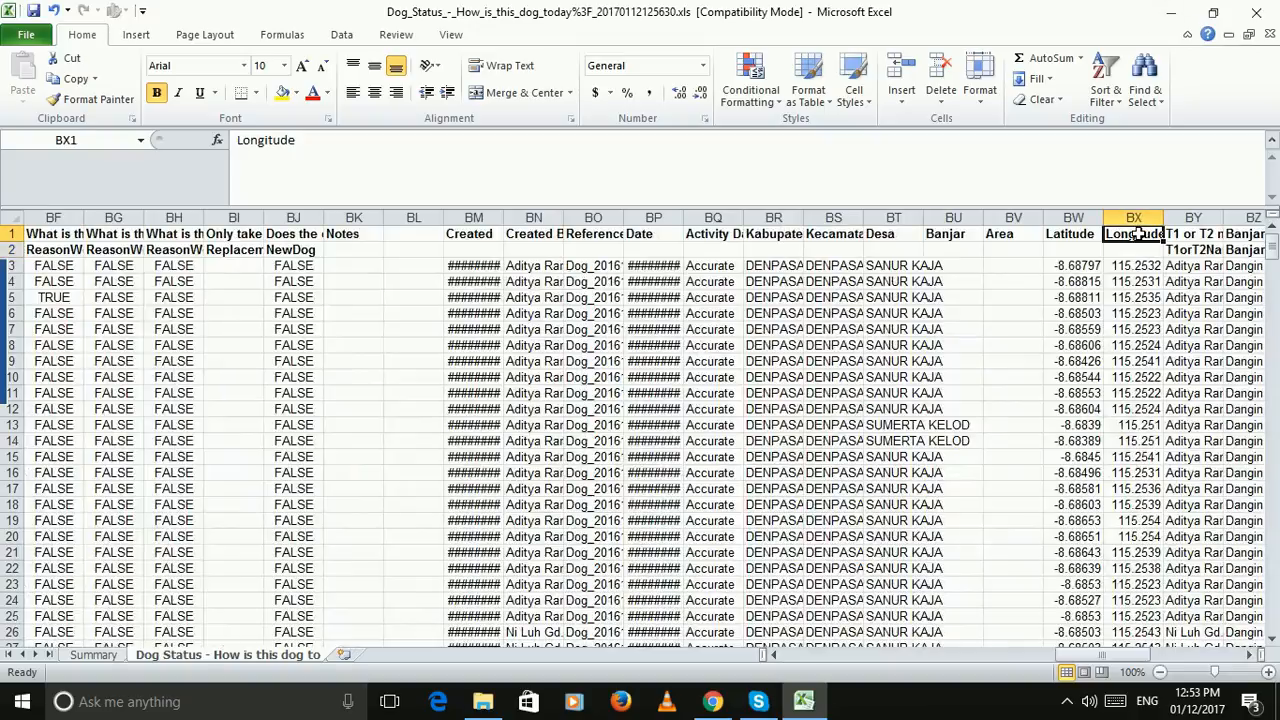
pyautogui.keyDown('shift'); pyautogui.click(343, 234); pyautogui.keyUp('shift')
pyautogui.hotkey('ctrl', 'x')
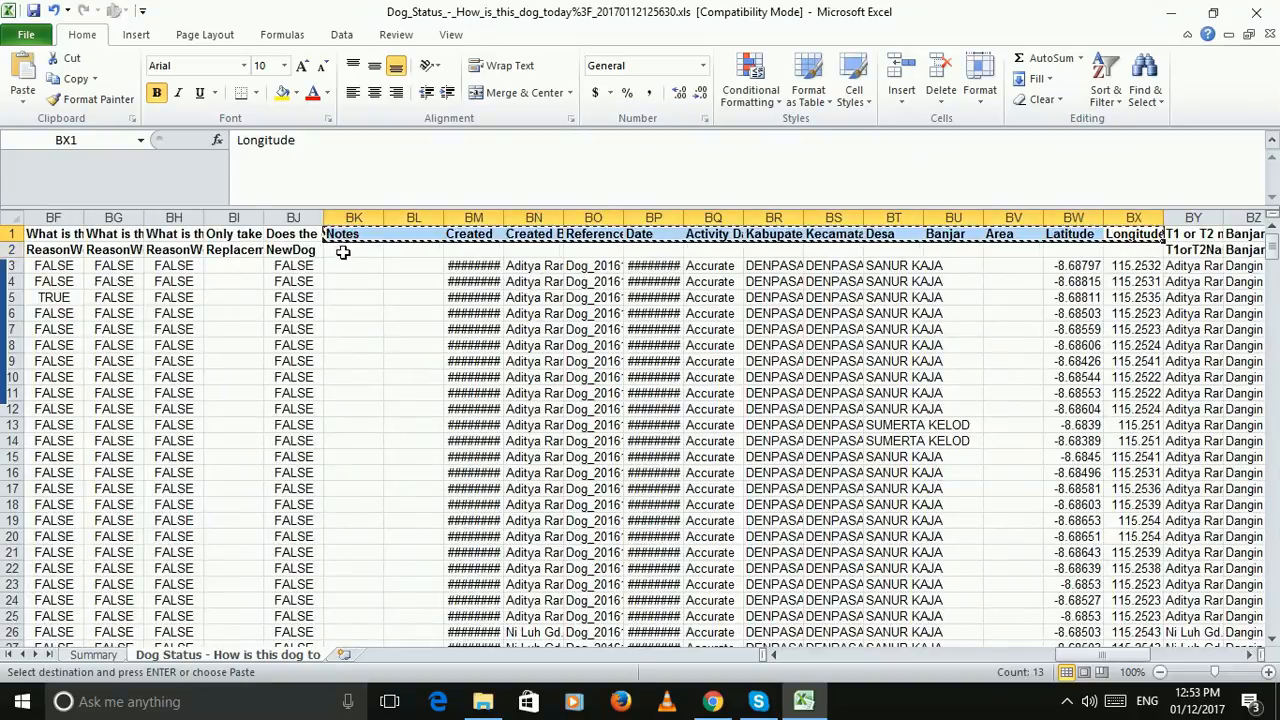
pyautogui.click(343, 250)
pyautogui.hotkey('ctrl', 'v')
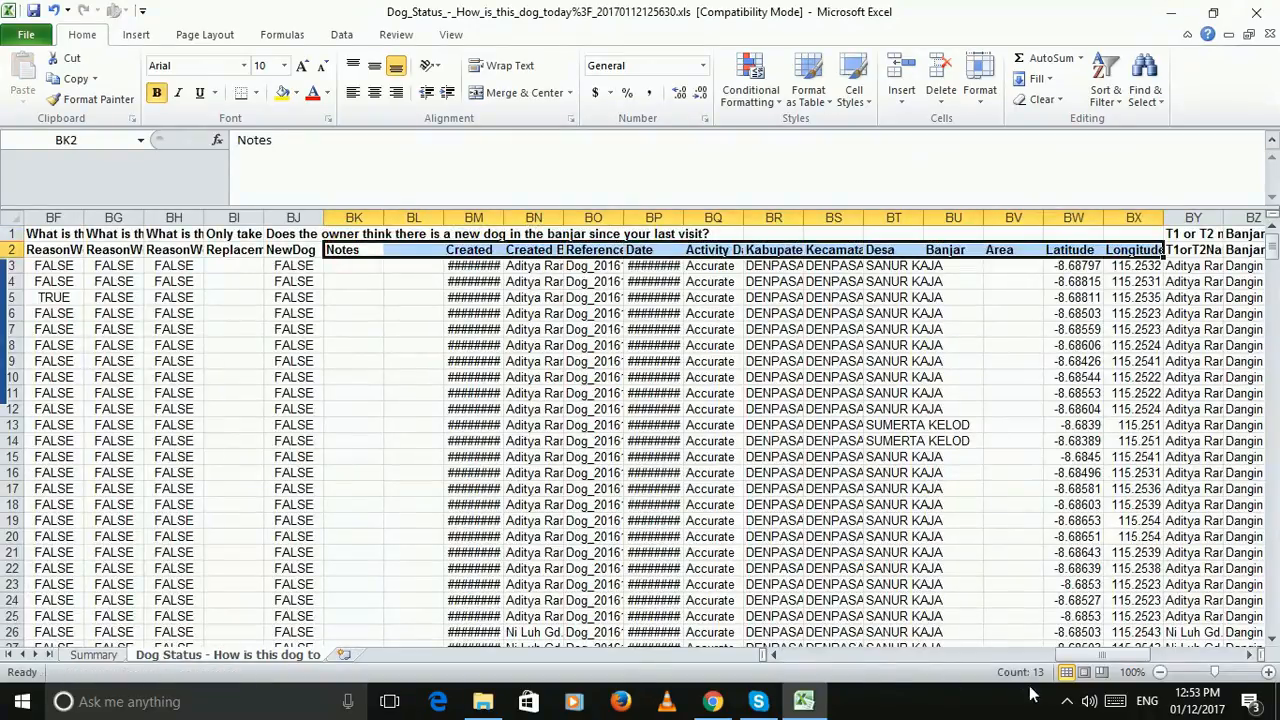
# - Delete row 1 with the full question texts so the field names form the only header row
pyautogui.moveTo(1064, 655); pyautogui.dragTo(811, 655)
pyautogui.click(12, 233)
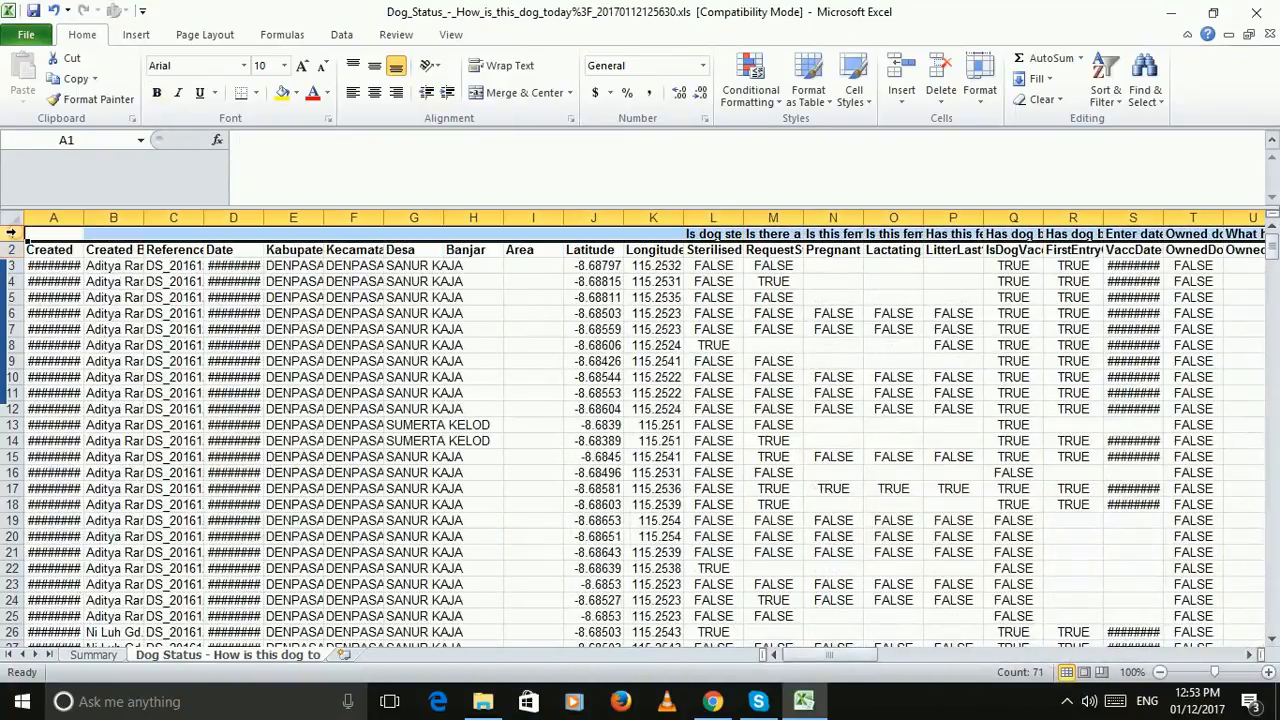
pyautogui.rightClick(14, 233)
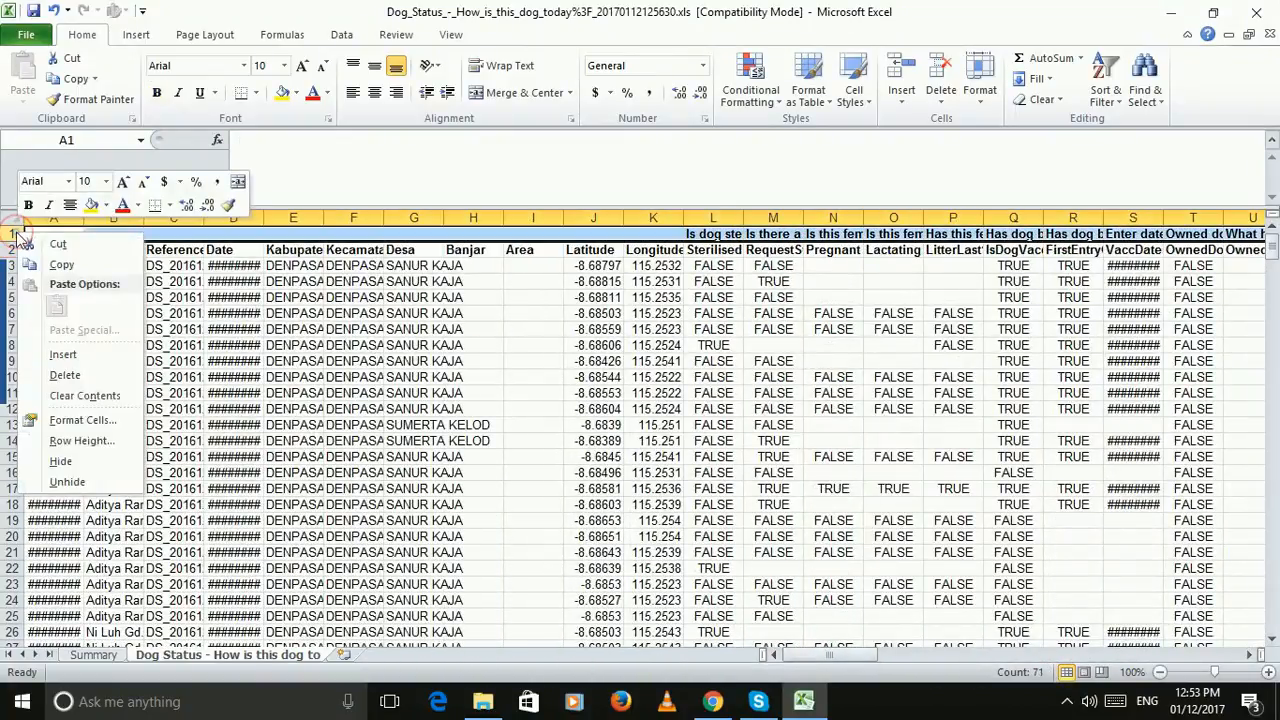
pyautogui.click(68, 377)
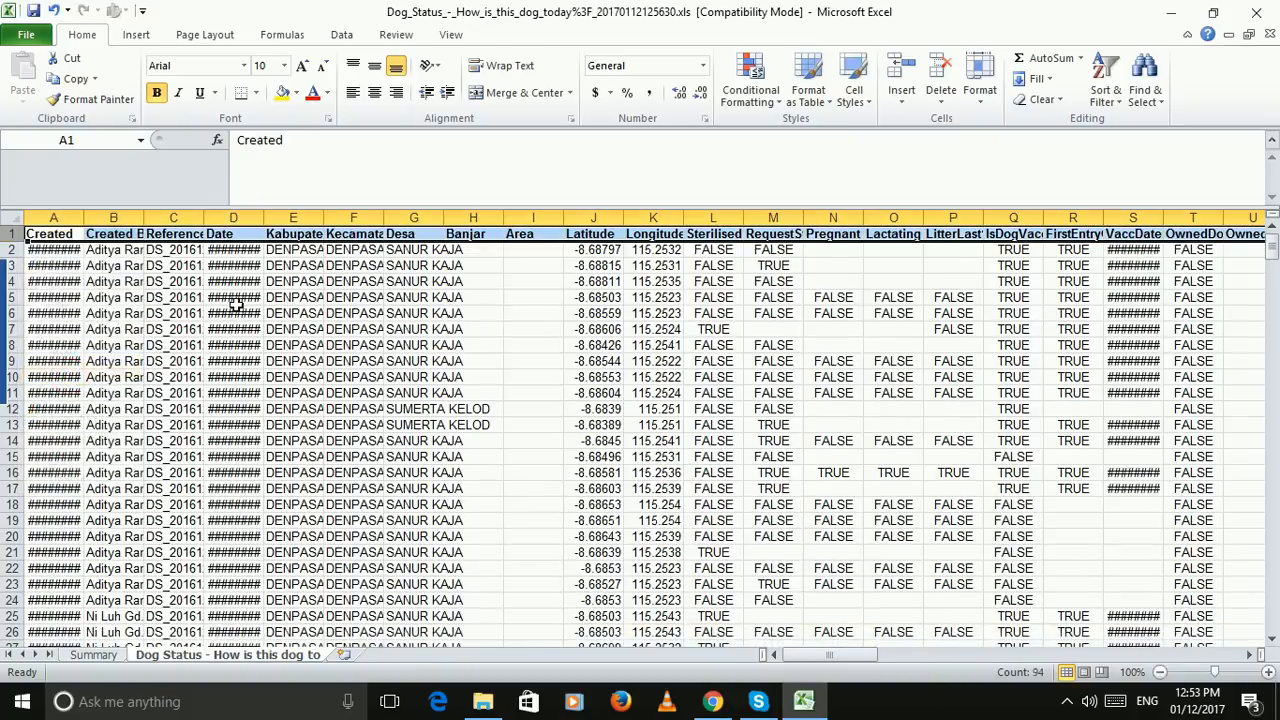
pyautogui.click(236, 301)
# - Widen the Created, Created By and Reference columns at the start of the sheet to show their full entries
pyautogui.moveTo(84, 217); pyautogui.dragTo(195, 217)
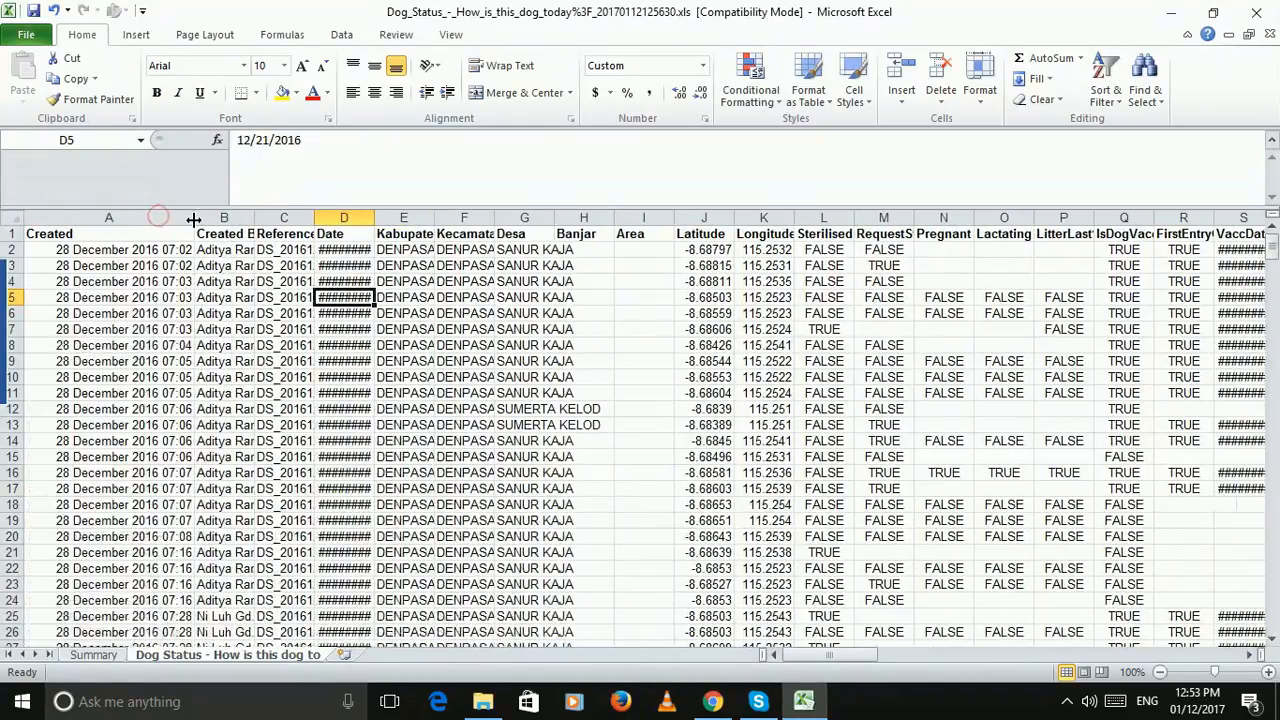
pyautogui.click(133, 245)
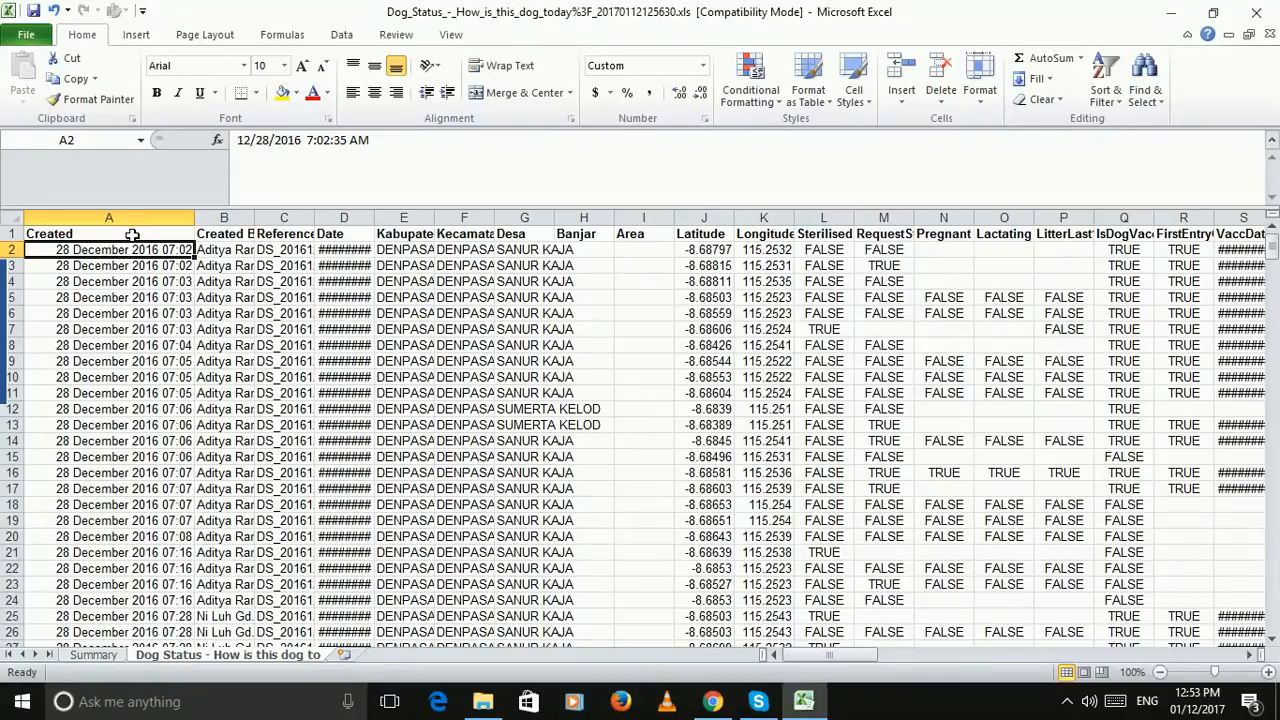
pyautogui.moveTo(255, 217); pyautogui.dragTo(368, 217)
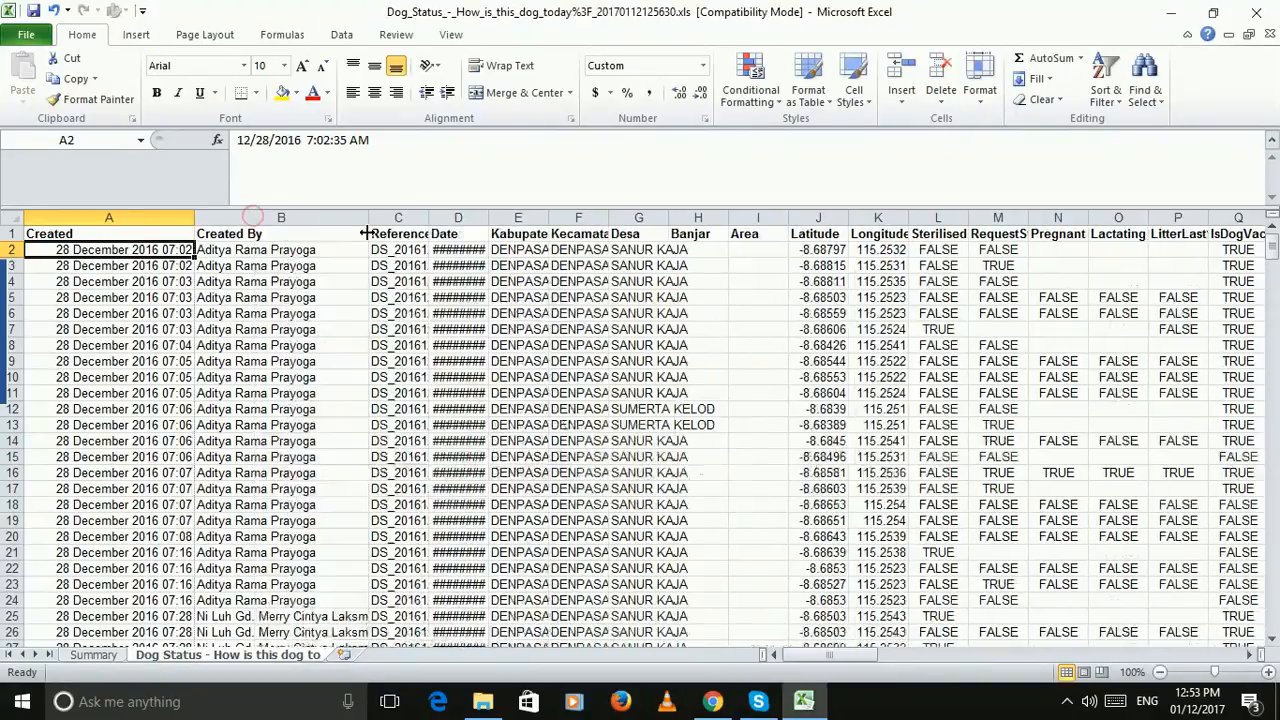
pyautogui.click(268, 255)
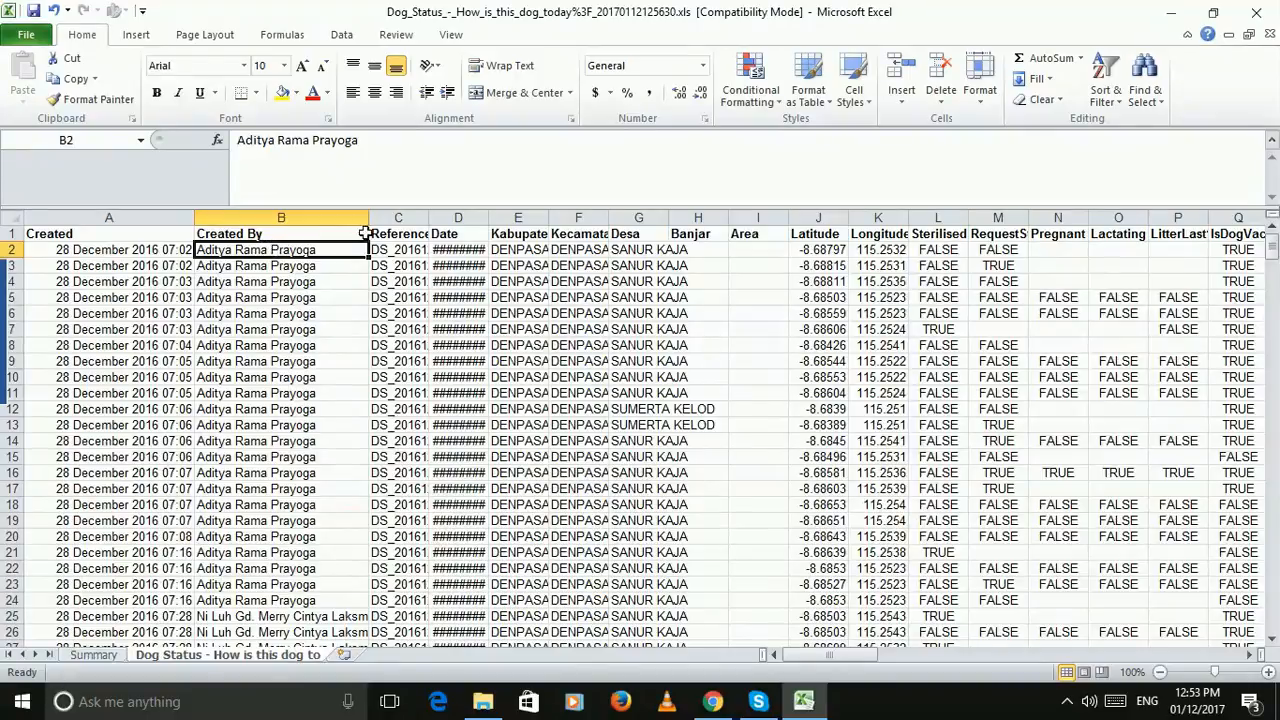
pyautogui.moveTo(432, 217); pyautogui.dragTo(521, 217)
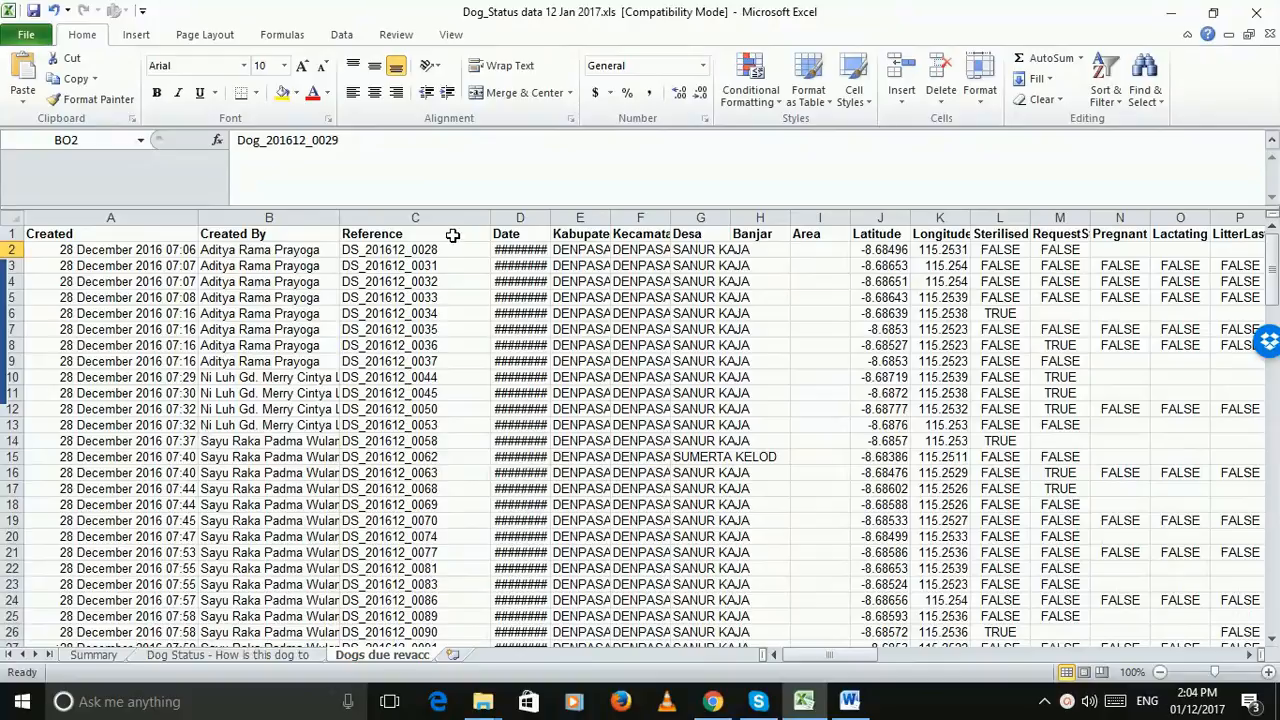
# - Compare the status record reference in C2 with the parent dog's reference in BO2 on the Dogs due revacc sheet
pyautogui.click(452, 235)
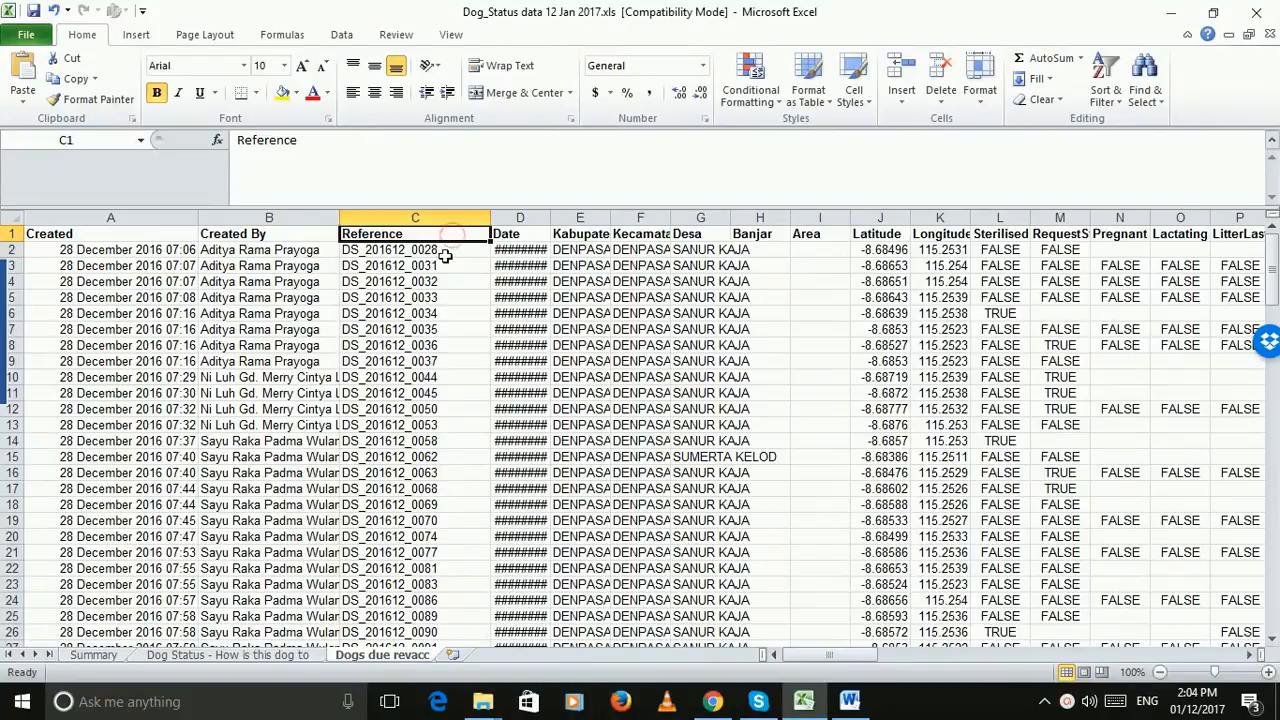
pyautogui.click(450, 249)
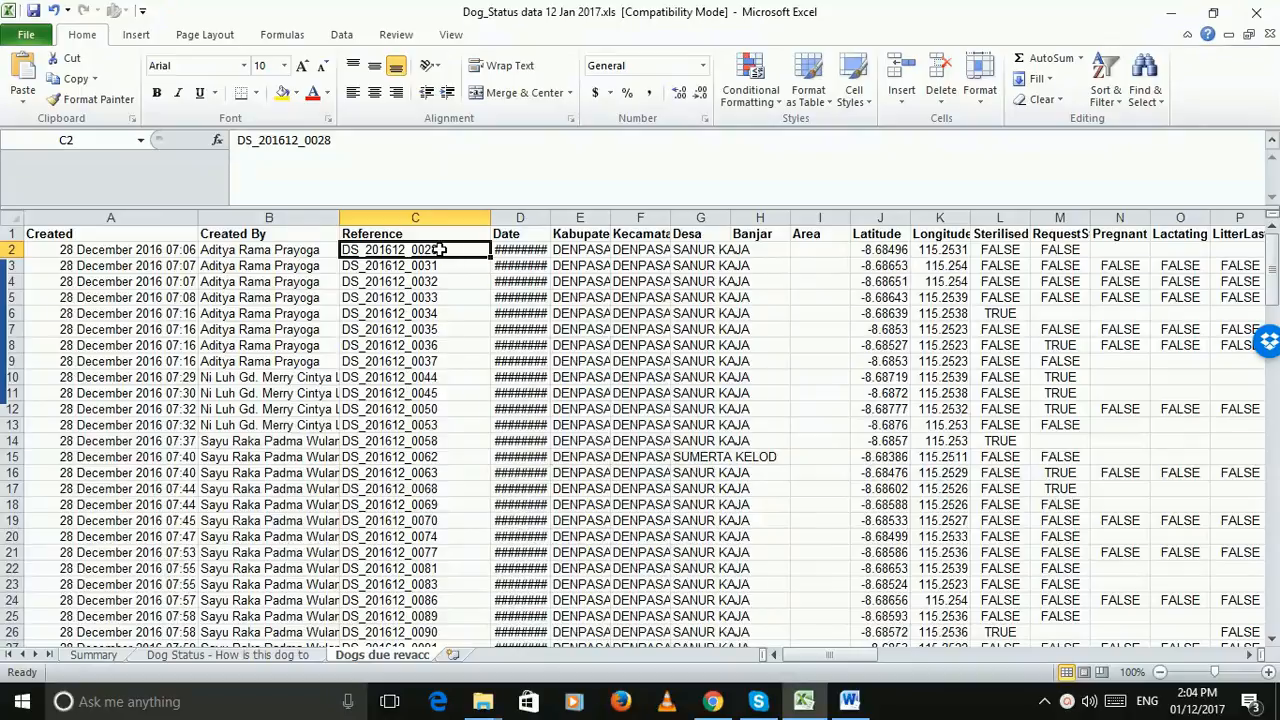
pyautogui.moveTo(840, 656); pyautogui.dragTo(1122, 690)
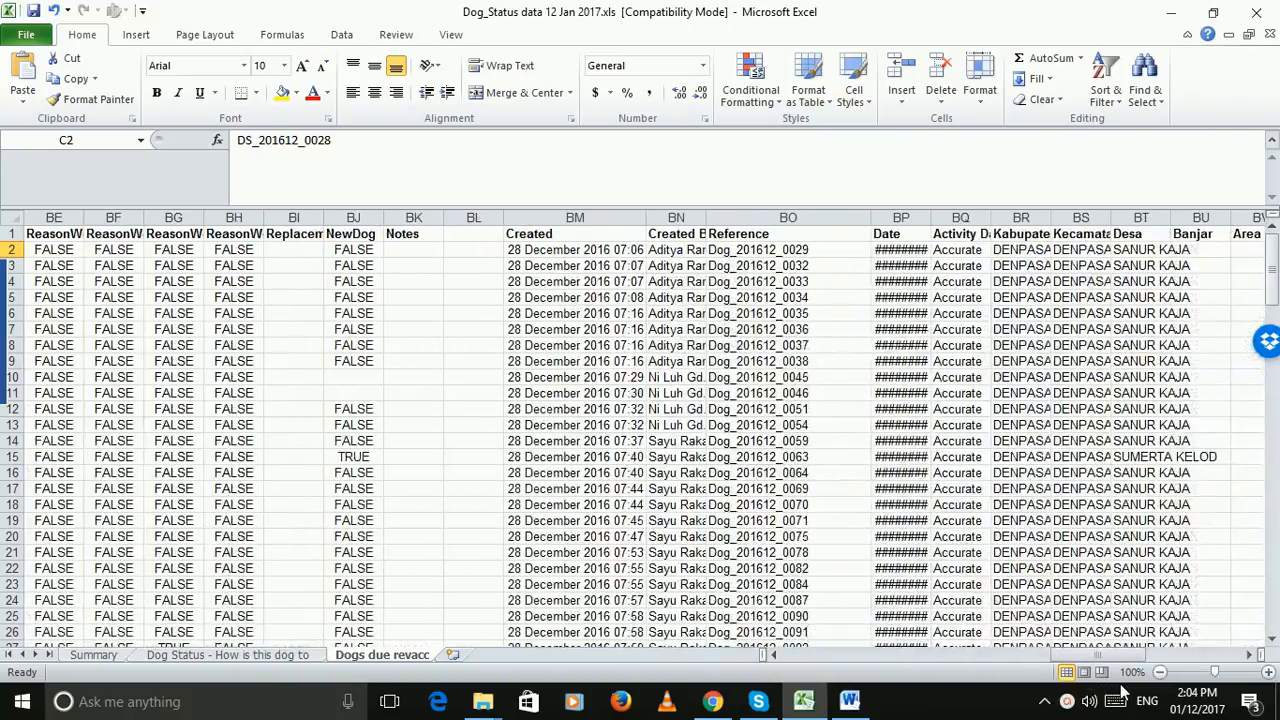
pyautogui.click(720, 252)
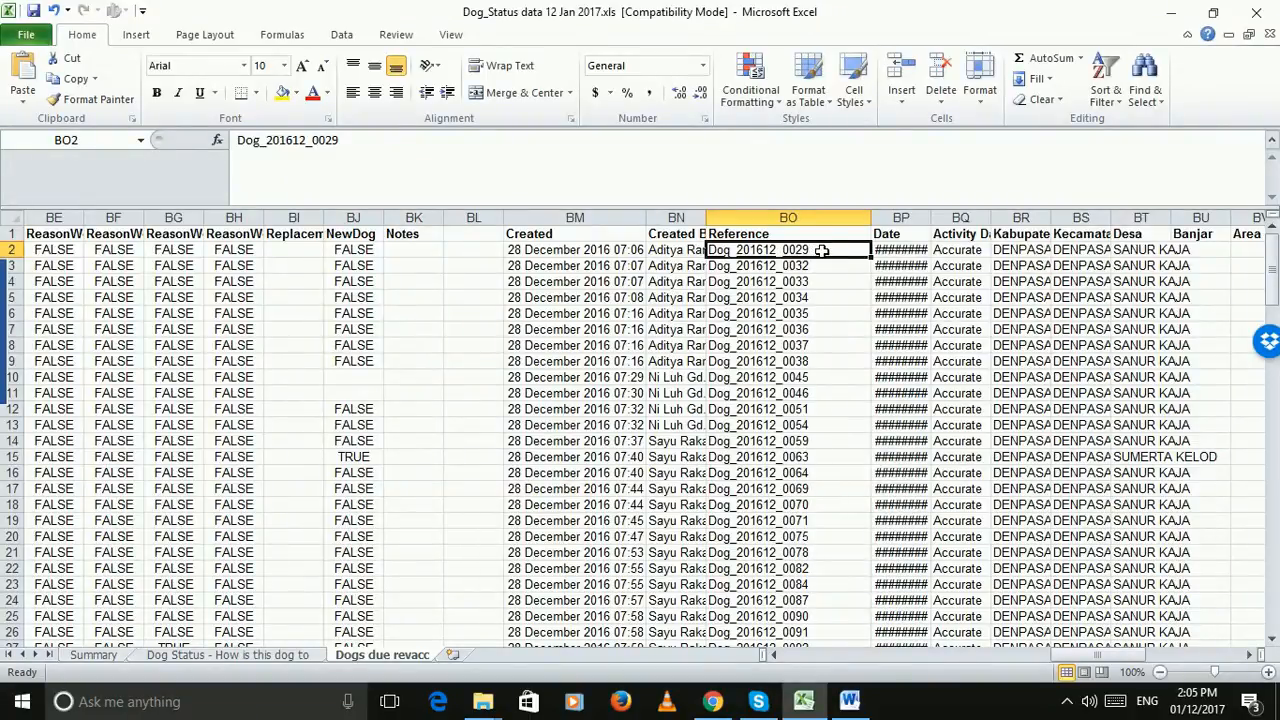
pyautogui.moveTo(1100, 655); pyautogui.dragTo(800, 655)
# - Widen the Date column D on the Dog Status sheet and check its heading and first date
pyautogui.click(552, 217)
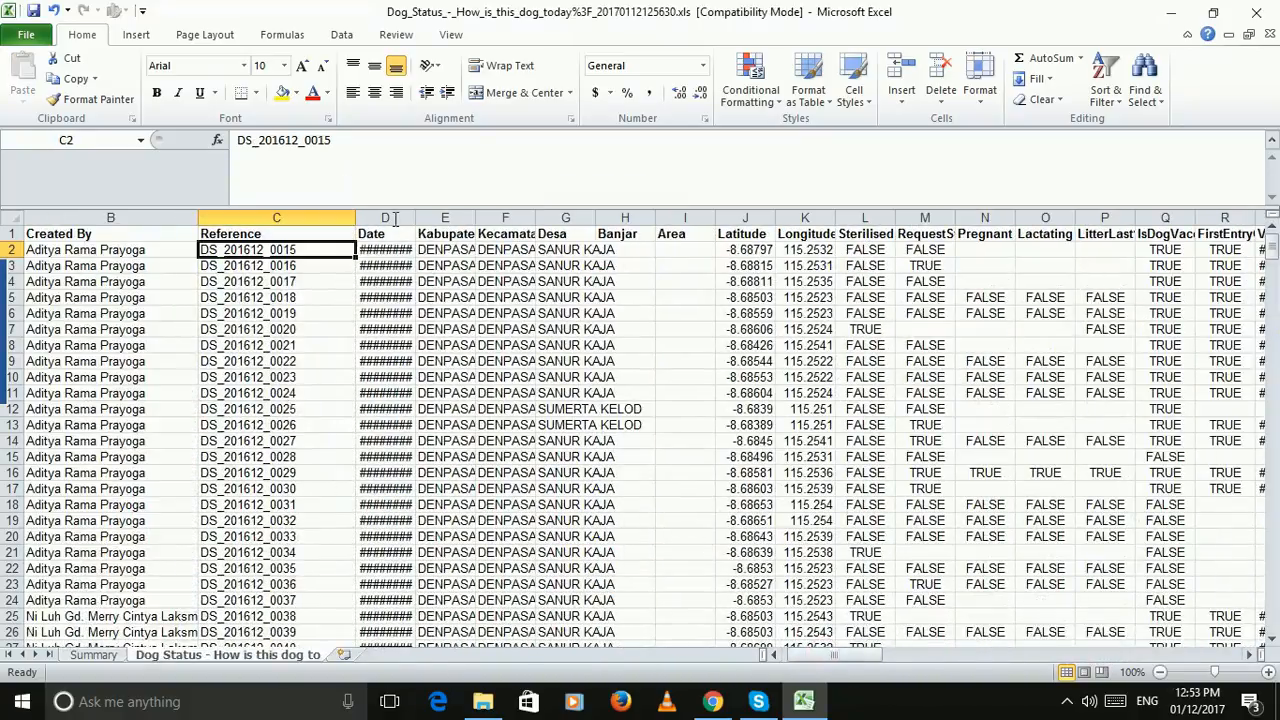
pyautogui.moveTo(415, 217); pyautogui.dragTo(508, 217)
pyautogui.click(445, 232)
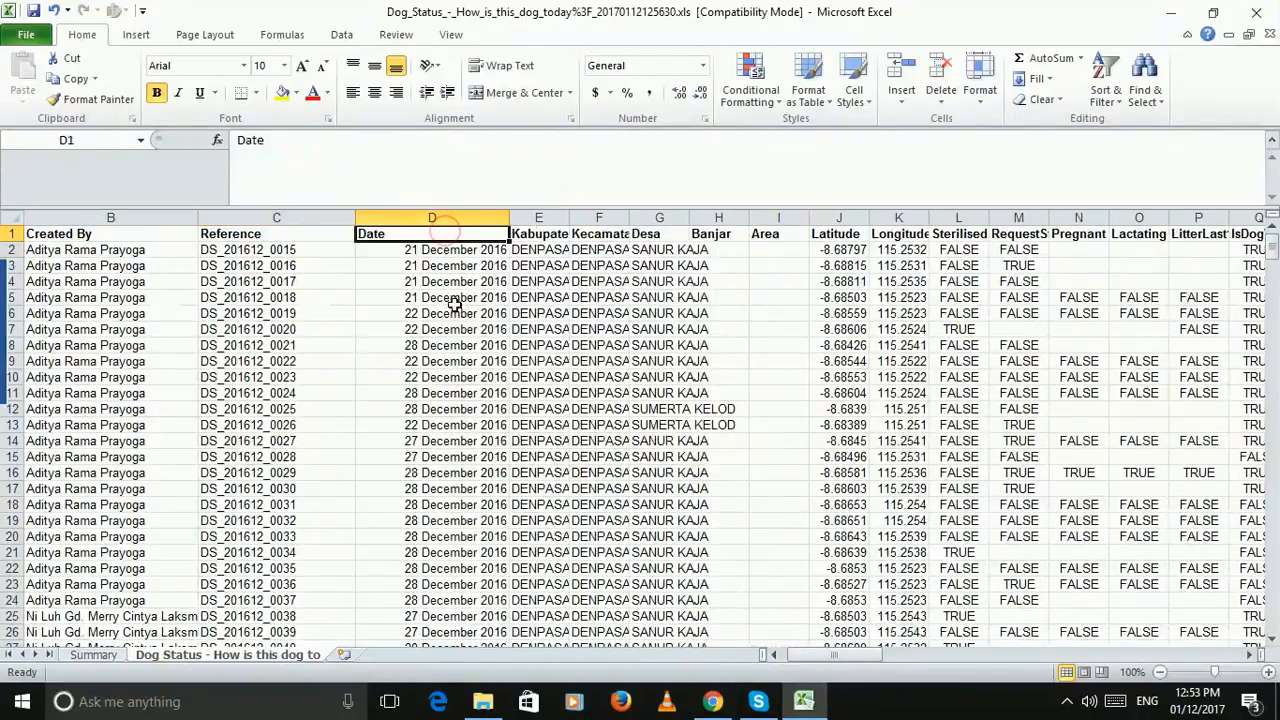
pyautogui.click(440, 250)
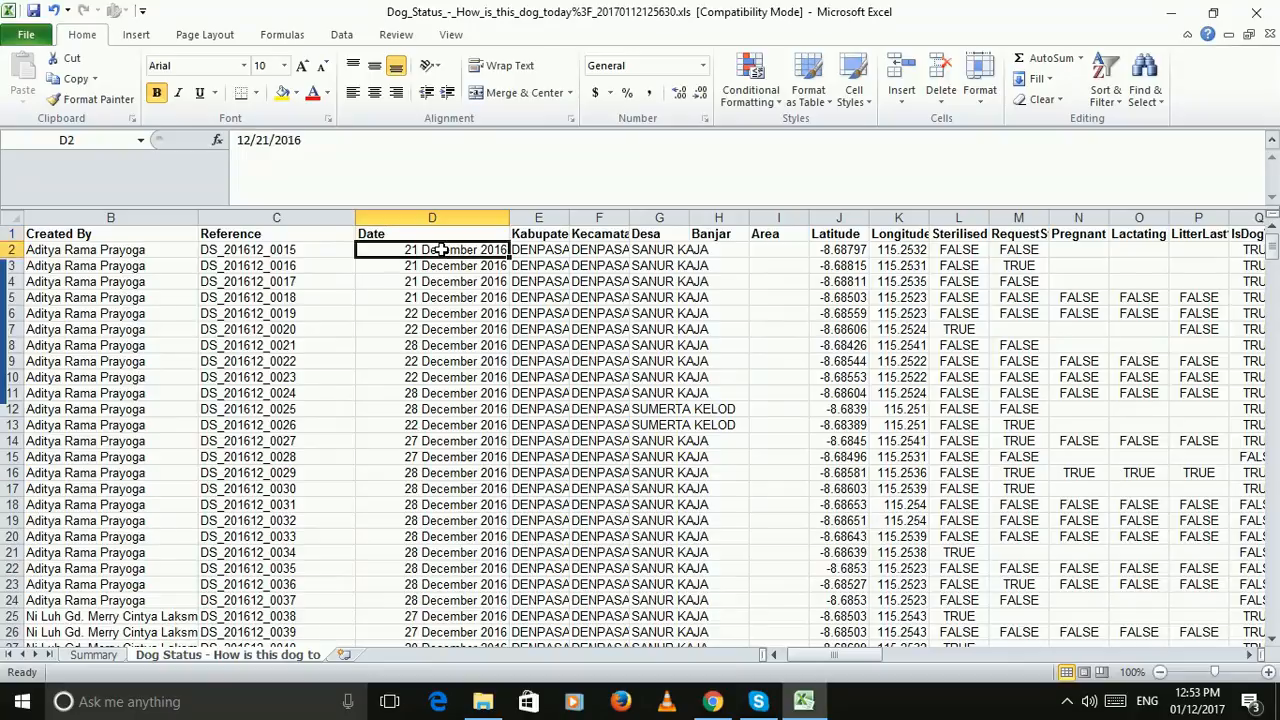
pyautogui.click(439, 234)
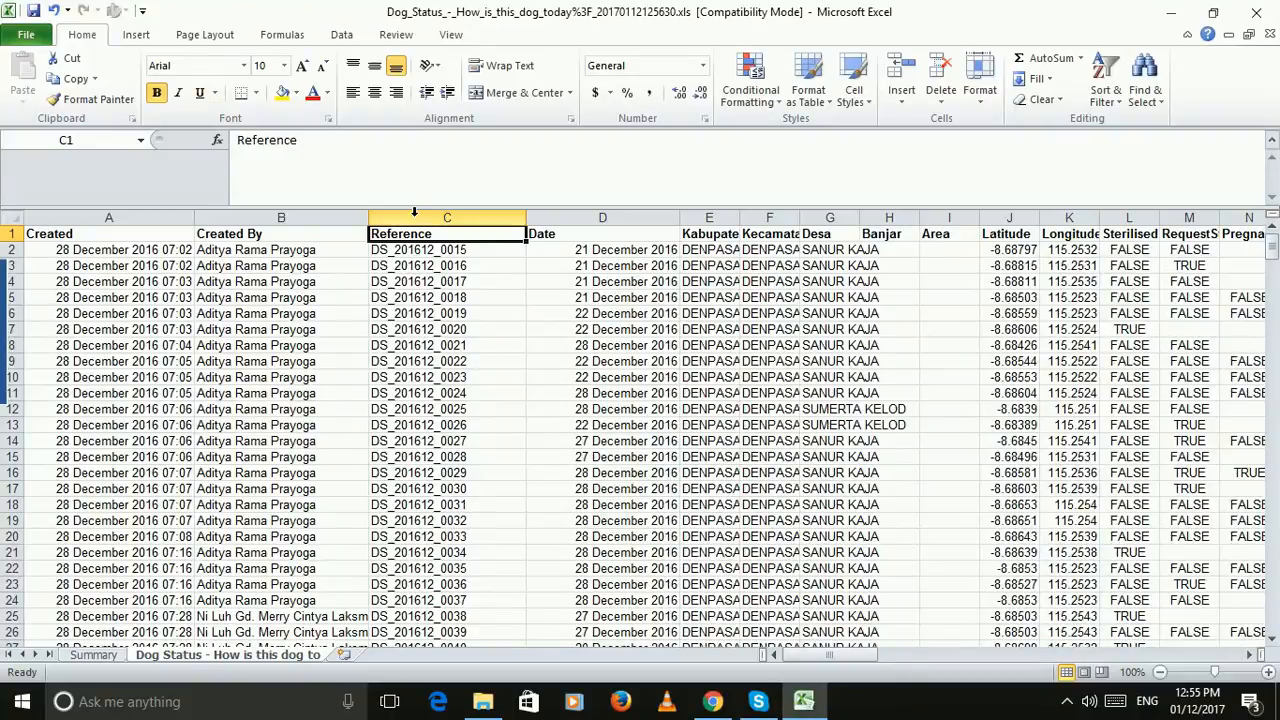
# - Turn on filtering for the header row of the Dog Status sheet
pyautogui.click(126, 36)
pyautogui.click(195, 35)
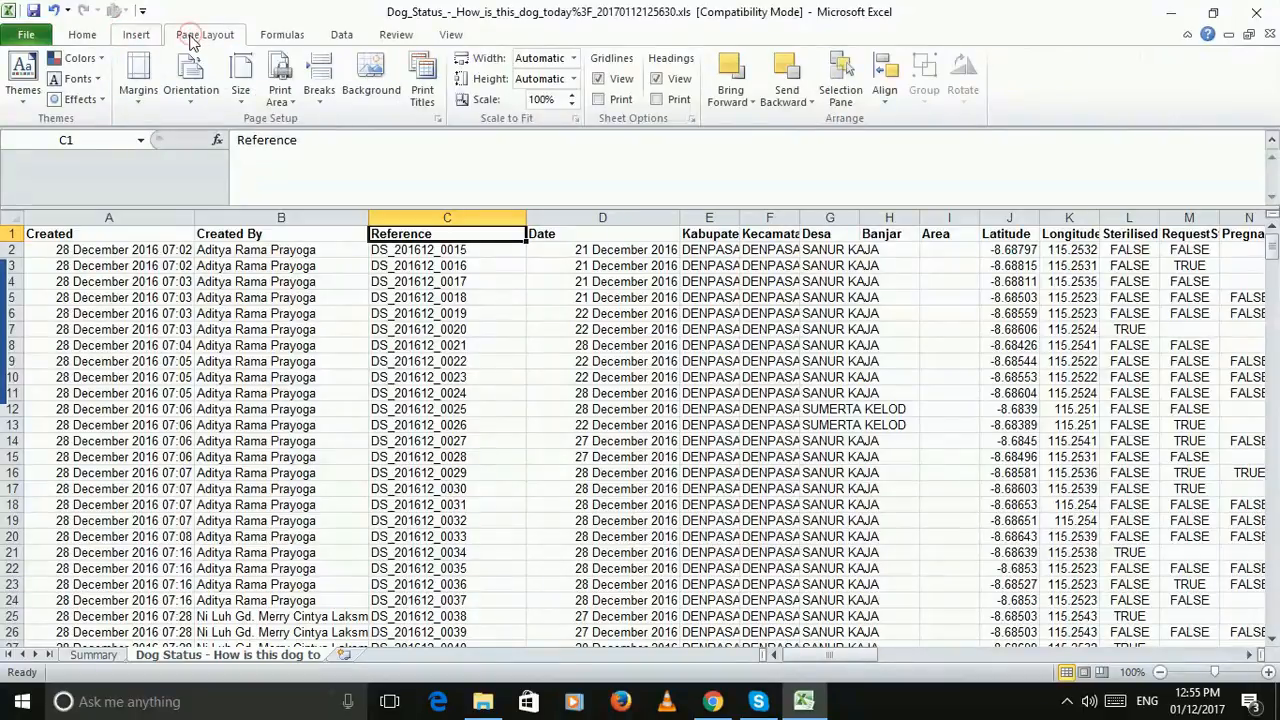
pyautogui.click(343, 36)
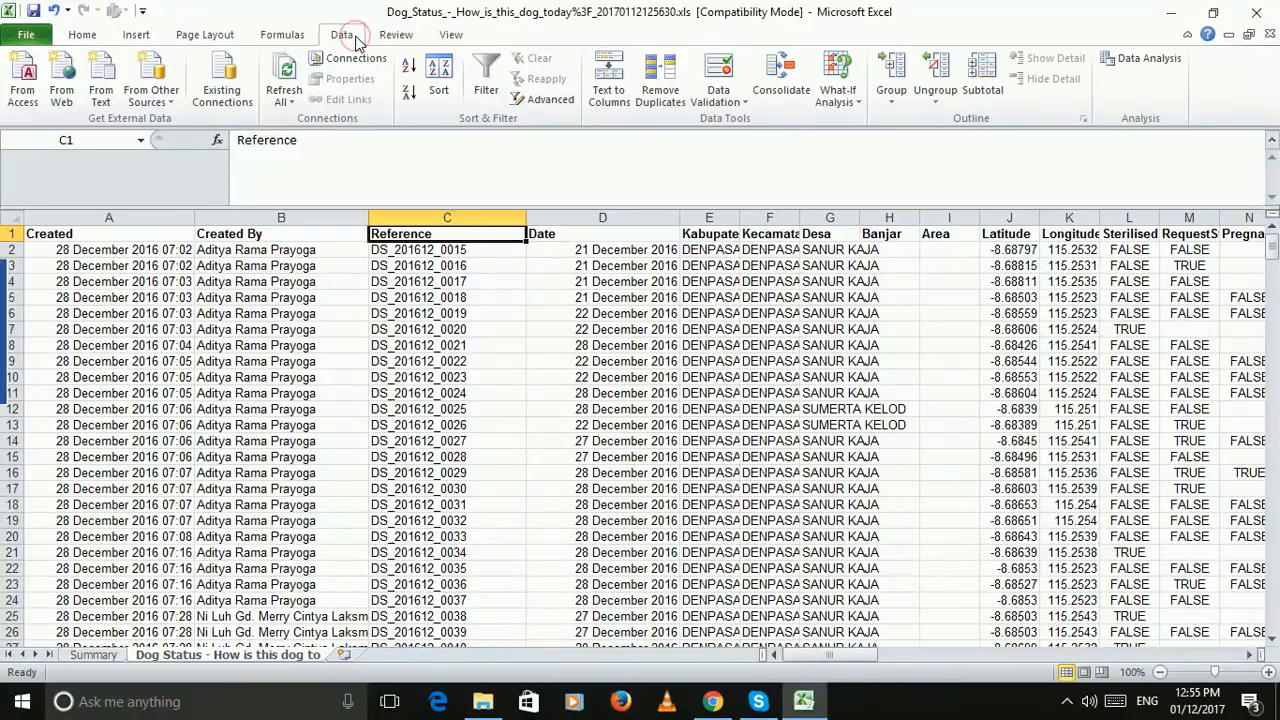
pyautogui.click(490, 103)
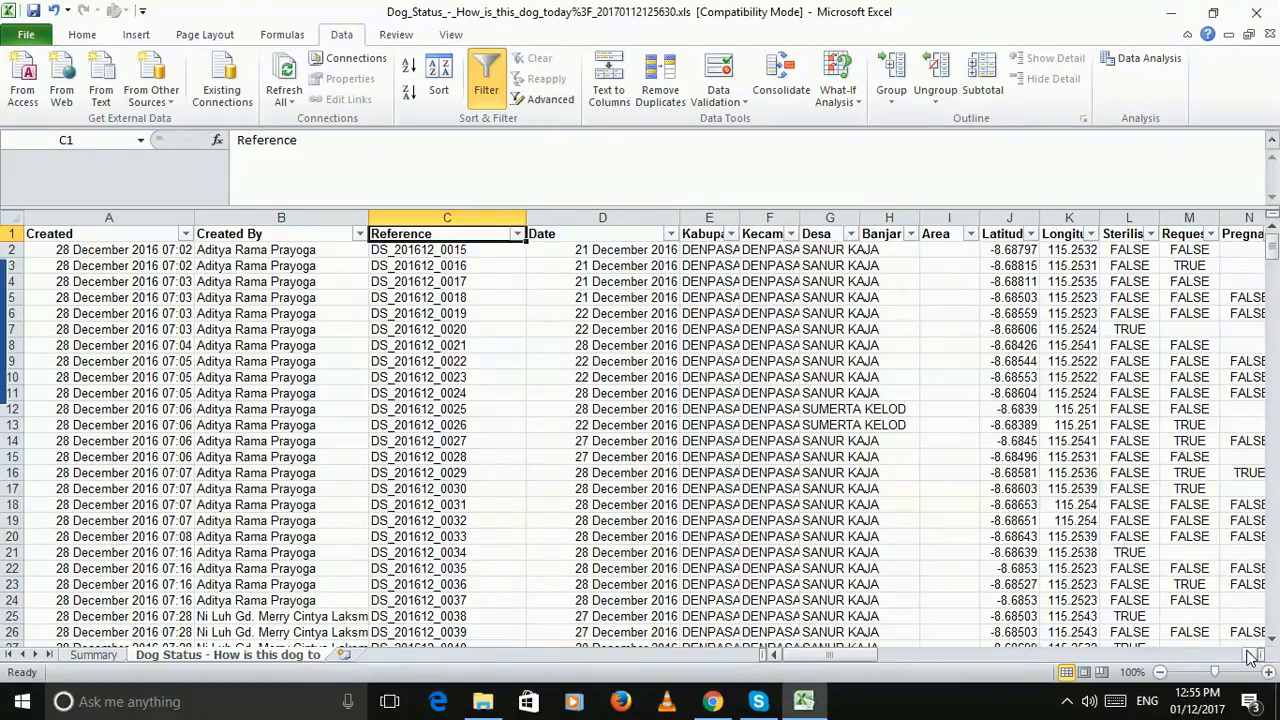
# - Widen the IsDogVaccinated column to show its full heading, and check the neighbouring heading in R1
pyautogui.click(1252, 655)
pyautogui.click(1252, 655)
pyautogui.click(1252, 655)
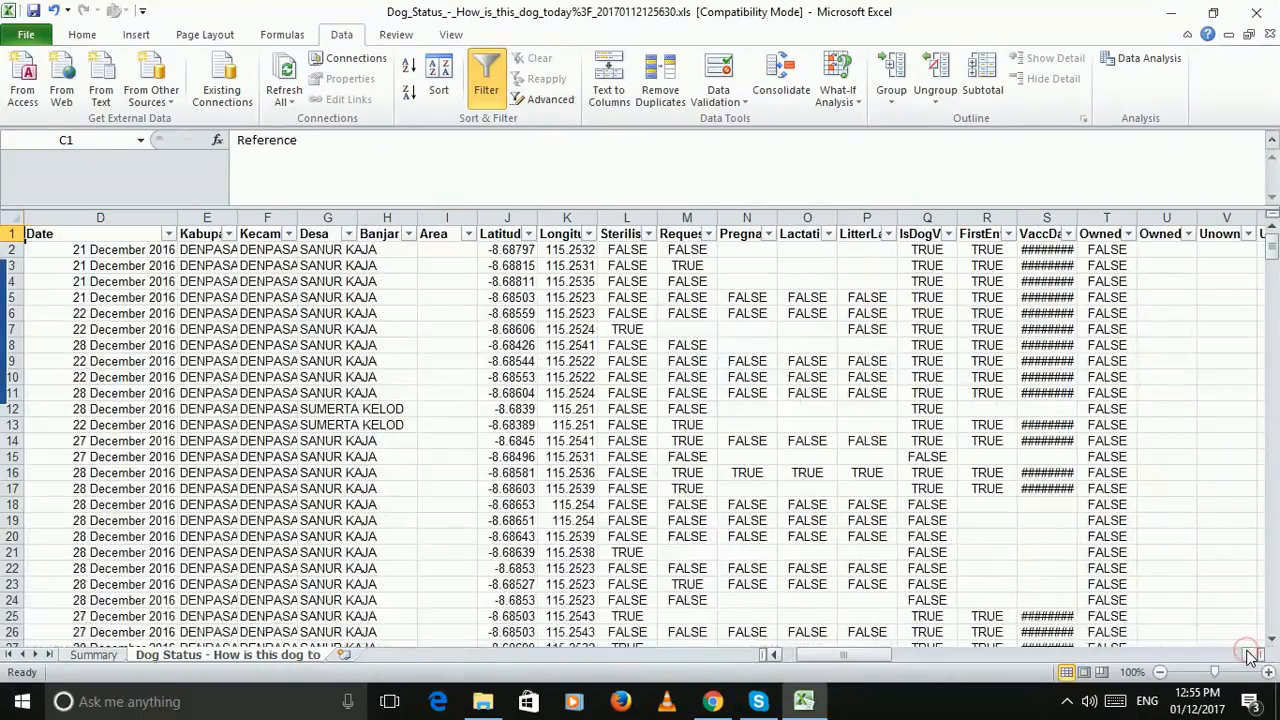
pyautogui.click(1252, 655)
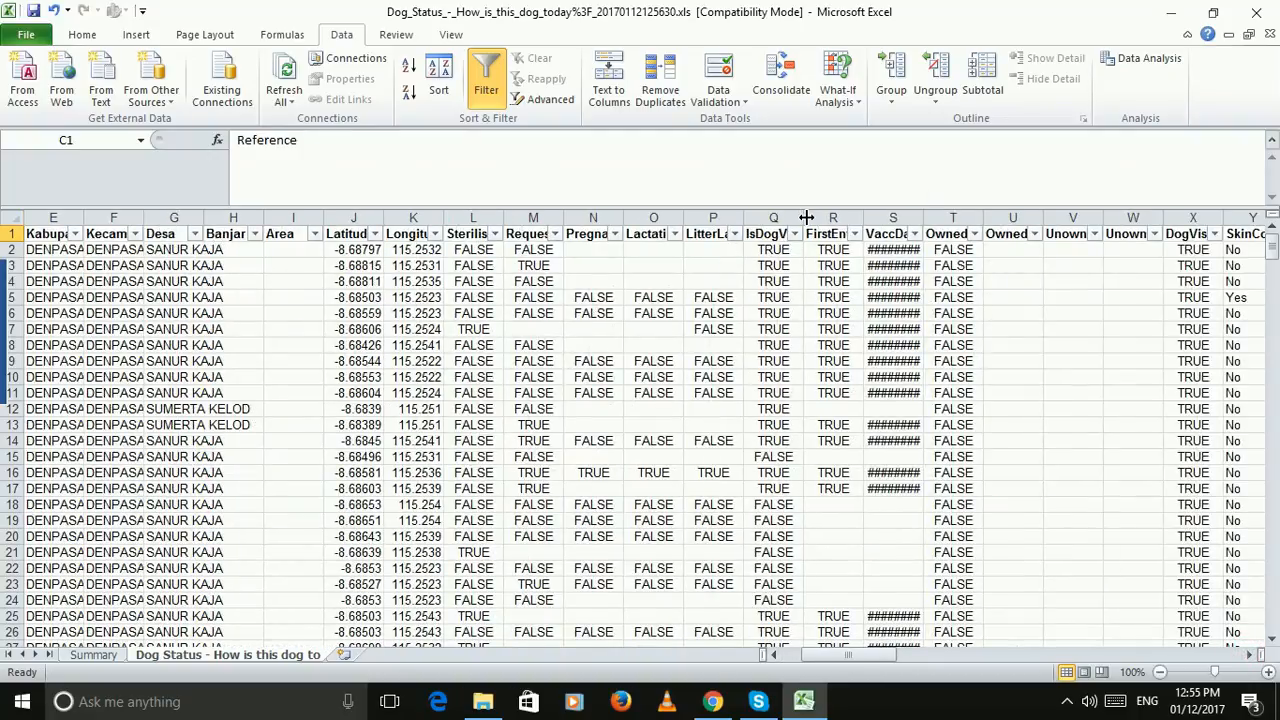
pyautogui.moveTo(805, 217); pyautogui.dragTo(890, 218)
pyautogui.click(910, 233)
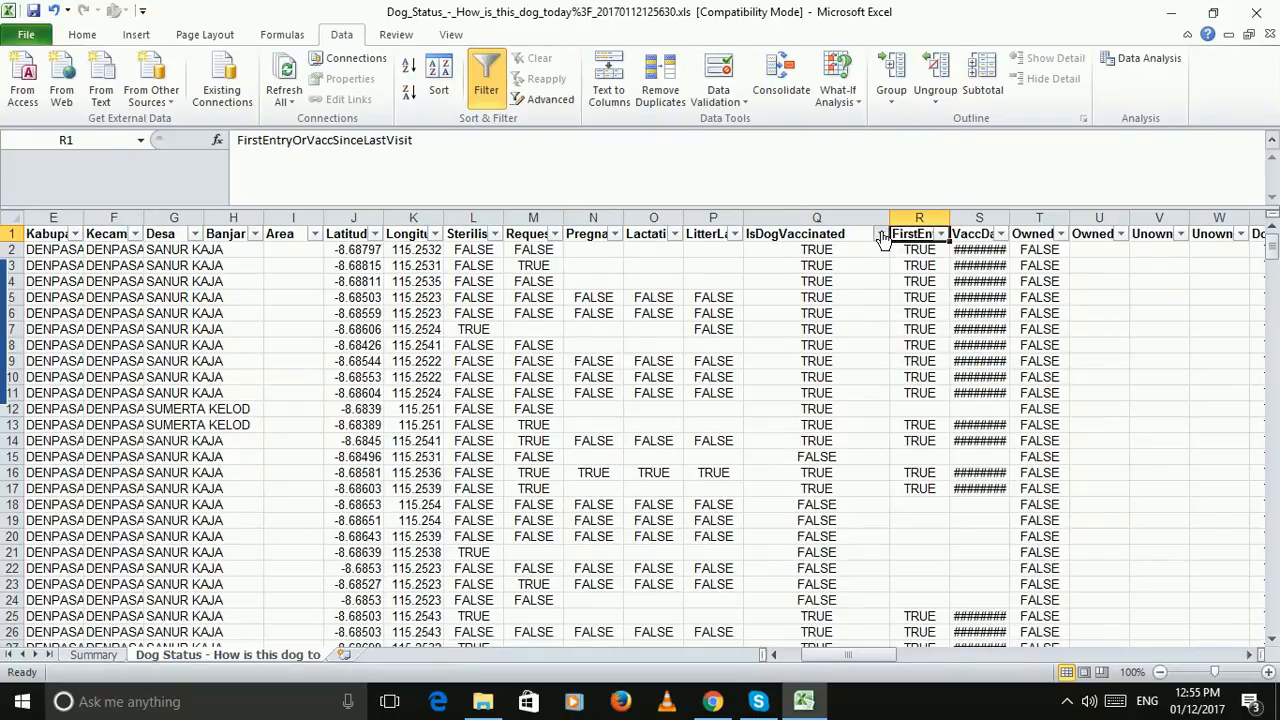
# - Filter the IsDogVaccinated column to show only FALSE records
pyautogui.click(880, 234)
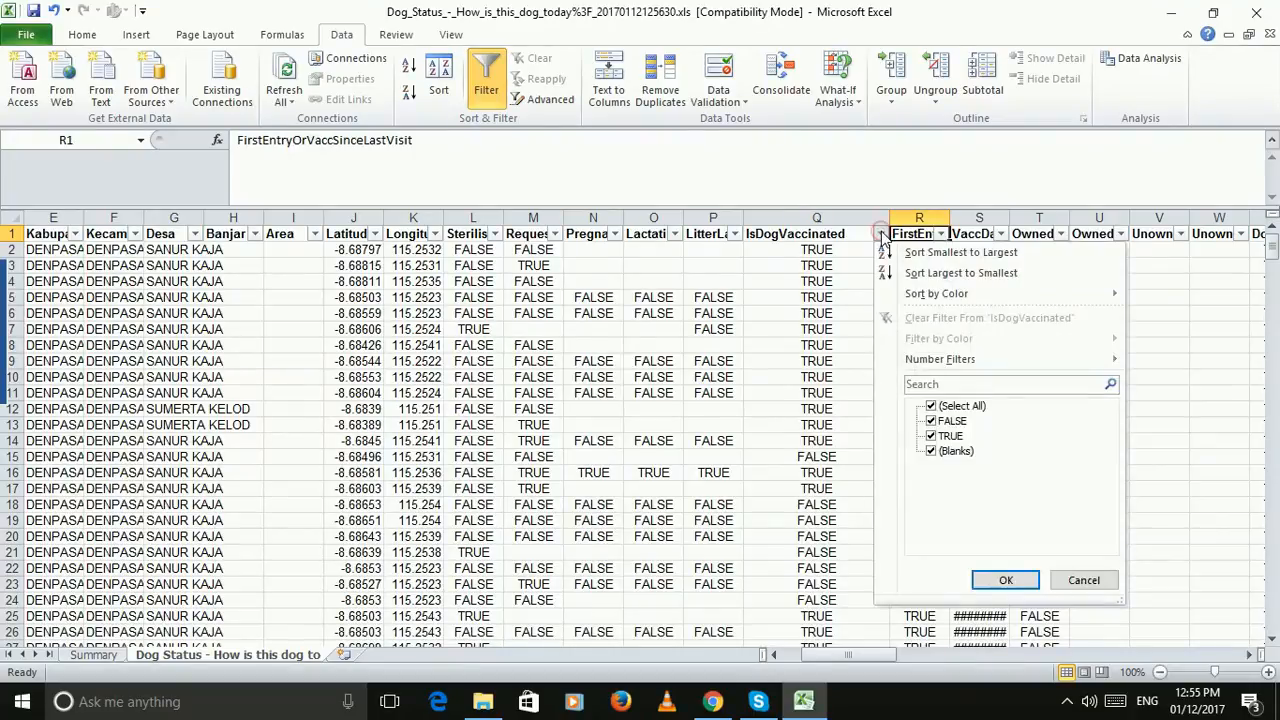
pyautogui.click(932, 406)
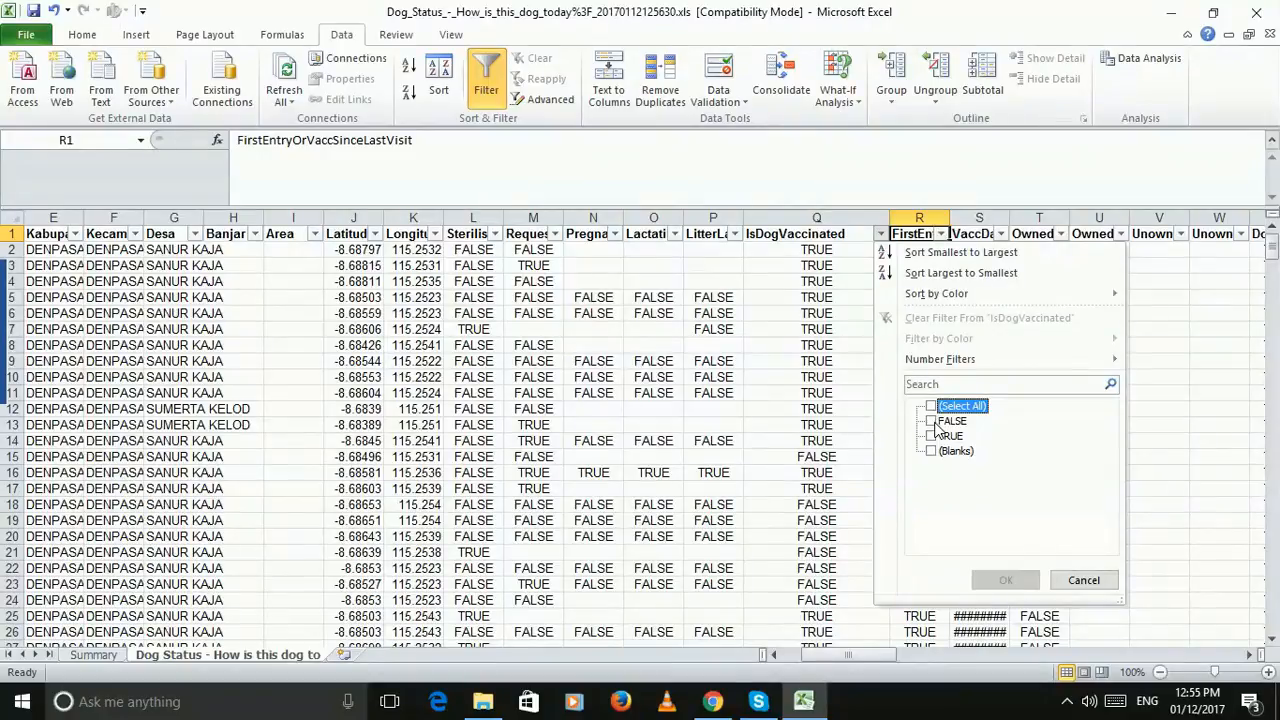
pyautogui.click(933, 422)
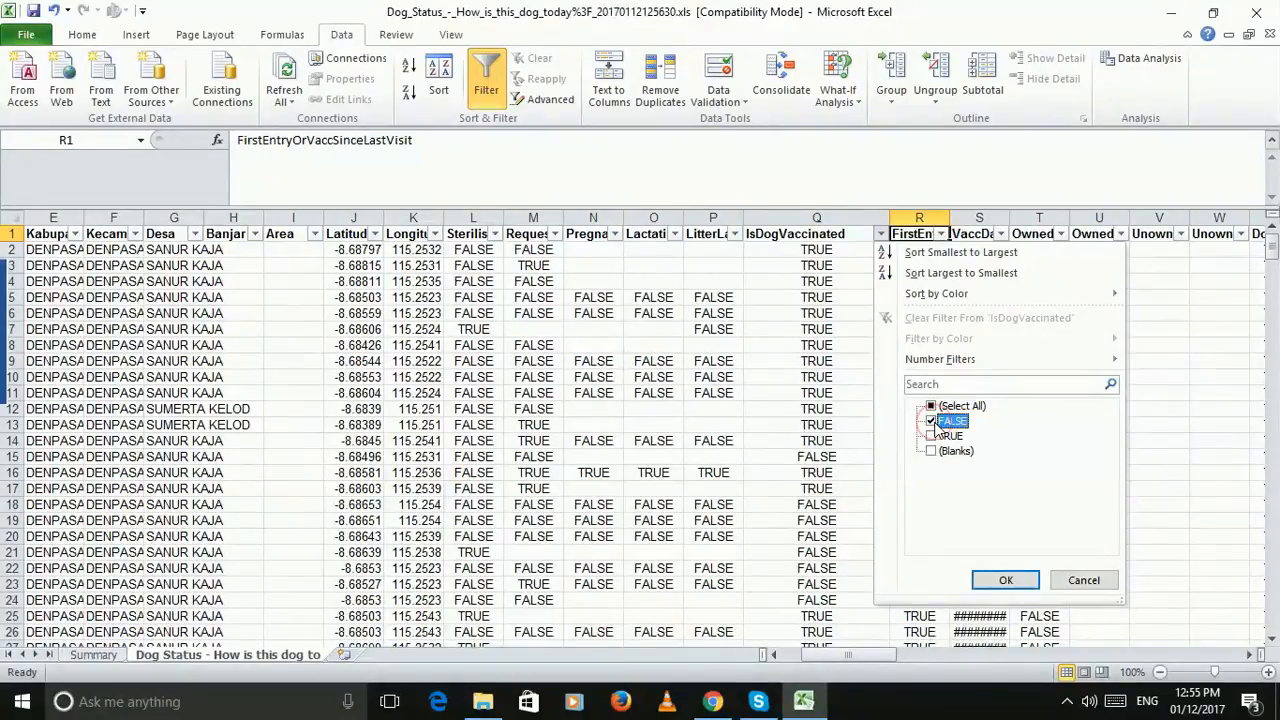
pyautogui.click(1006, 580)
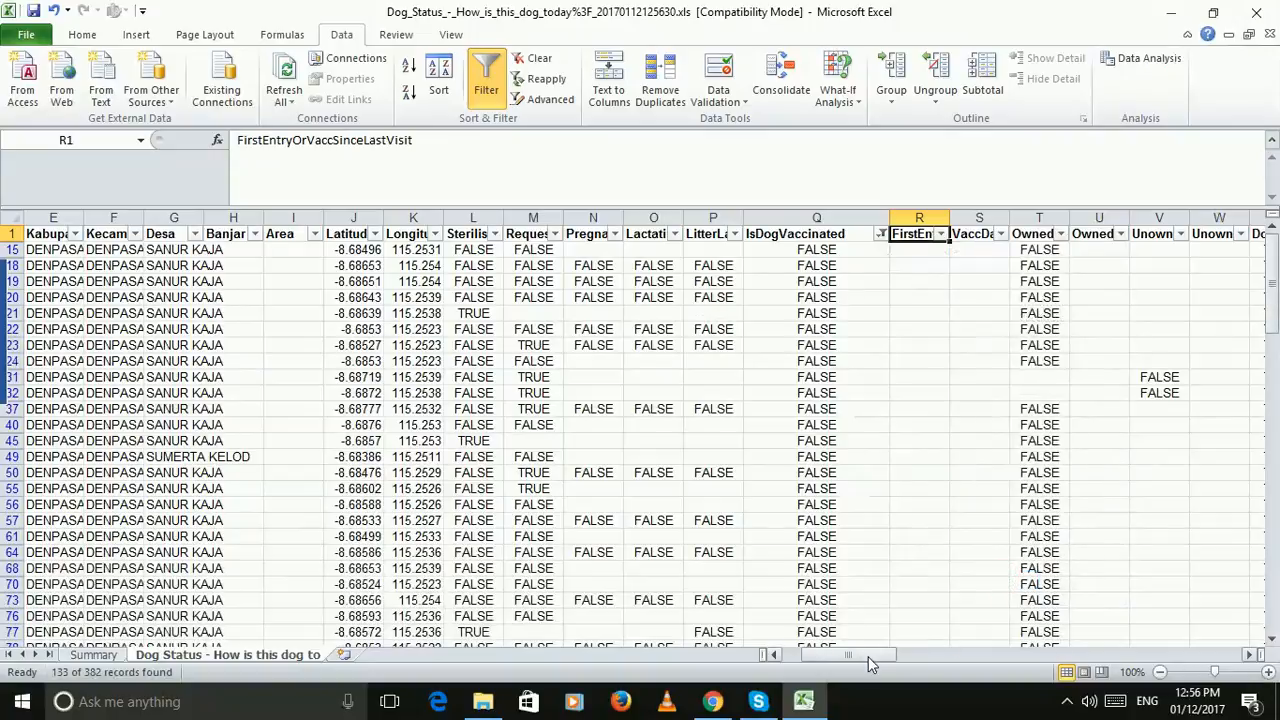
# - Select all the filtered FALSE records on the Dog Status sheet, including the header row, and copy them
pyautogui.moveTo(863, 656); pyautogui.dragTo(816, 655)
pyautogui.scroll(-3, 606, 348)
pyautogui.scroll(-8, 606, 348)
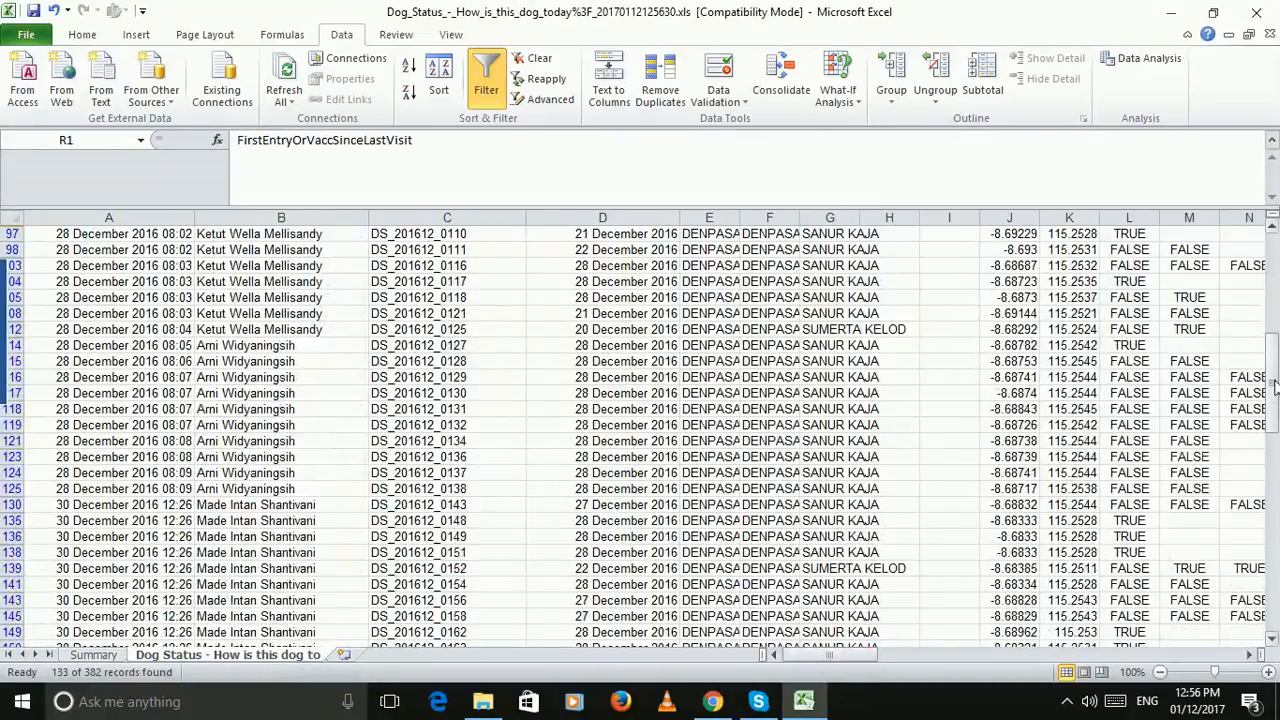
pyautogui.moveTo(1274, 397); pyautogui.dragTo(1274, 592)
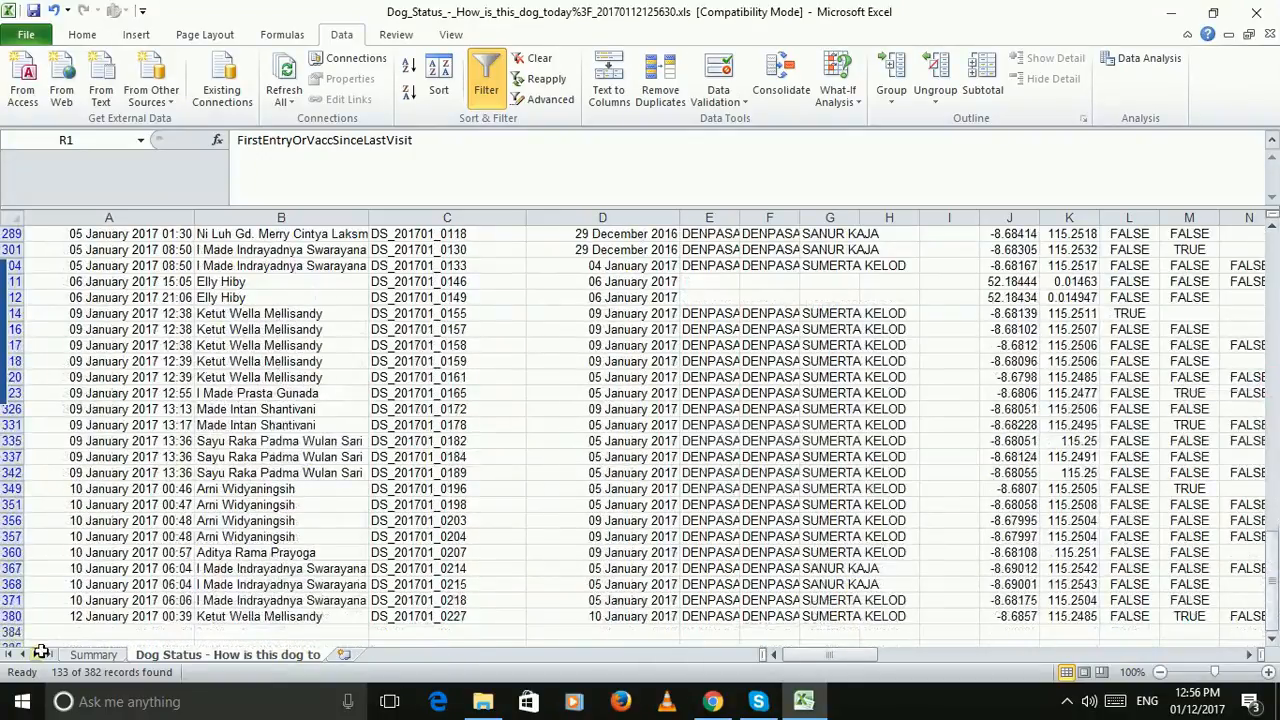
pyautogui.moveTo(12, 616); pyautogui.dragTo(10, 214)
pyautogui.hotkey('ctrl', 'c')
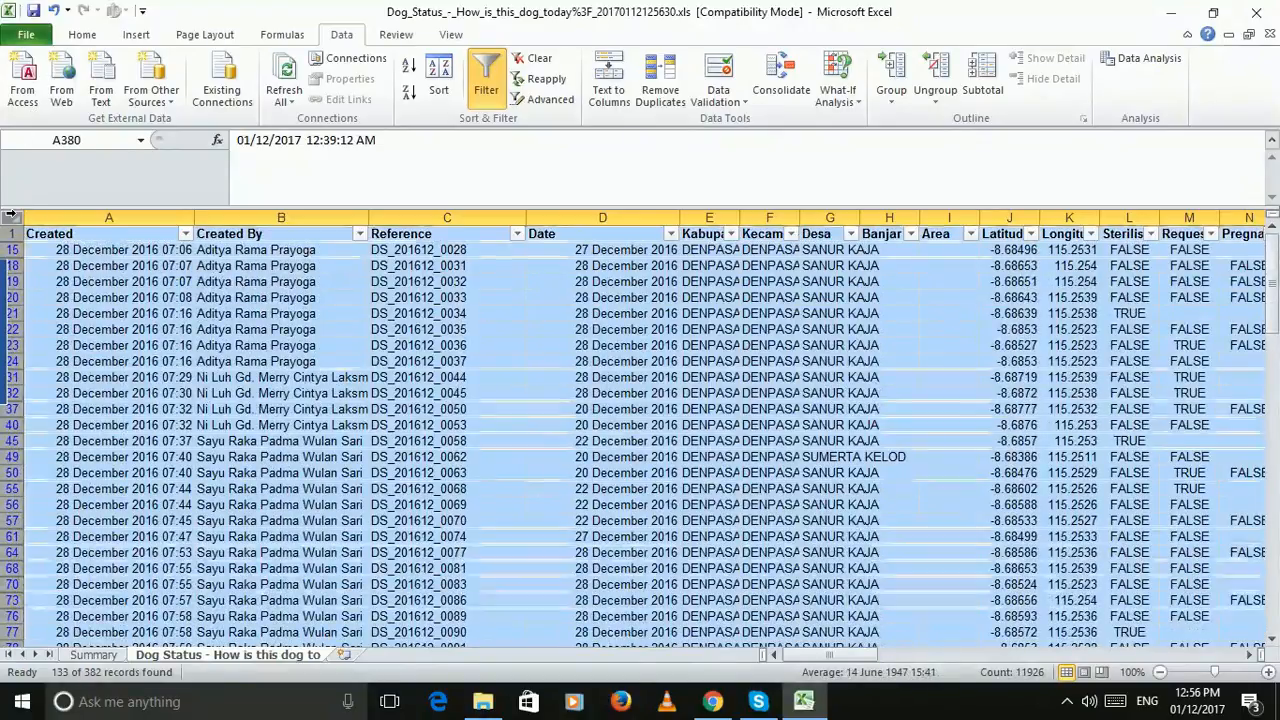
# - Add a new worksheet, paste the copied records starting at A1, and check the IsDogVaccinated values in column Q
pyautogui.click(343, 654)
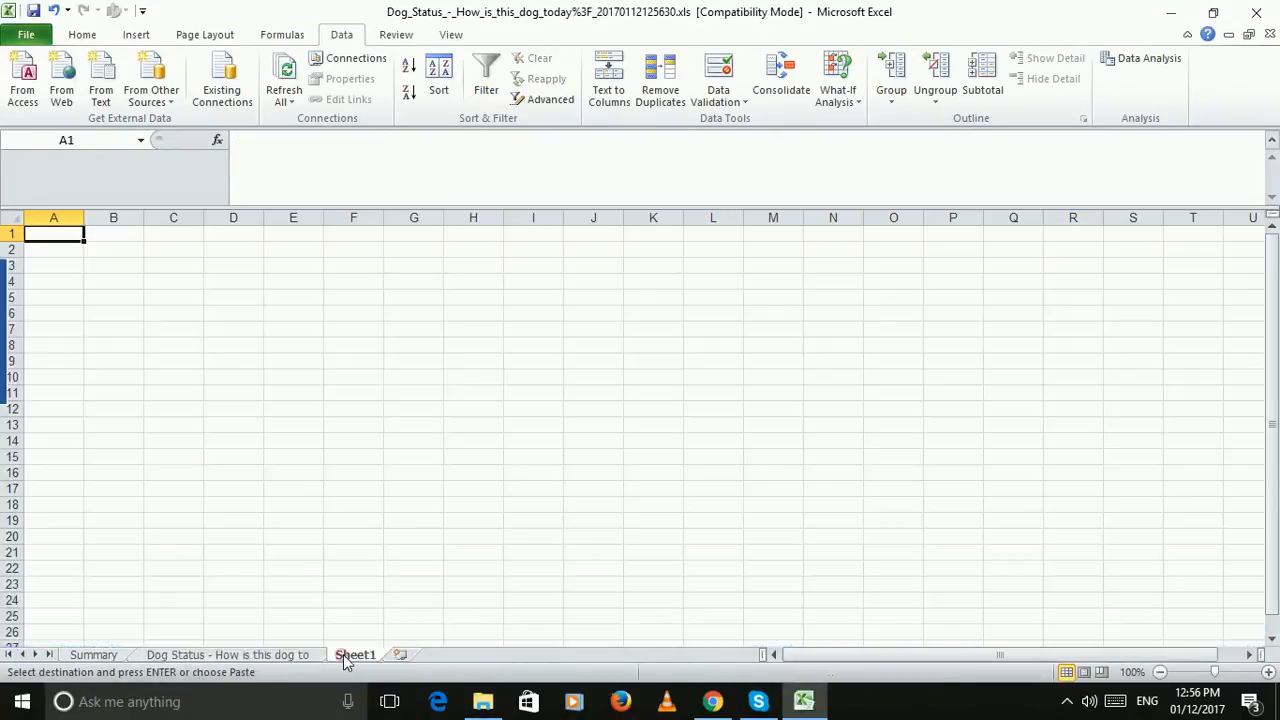
pyautogui.hotkey('ctrl', 'v')
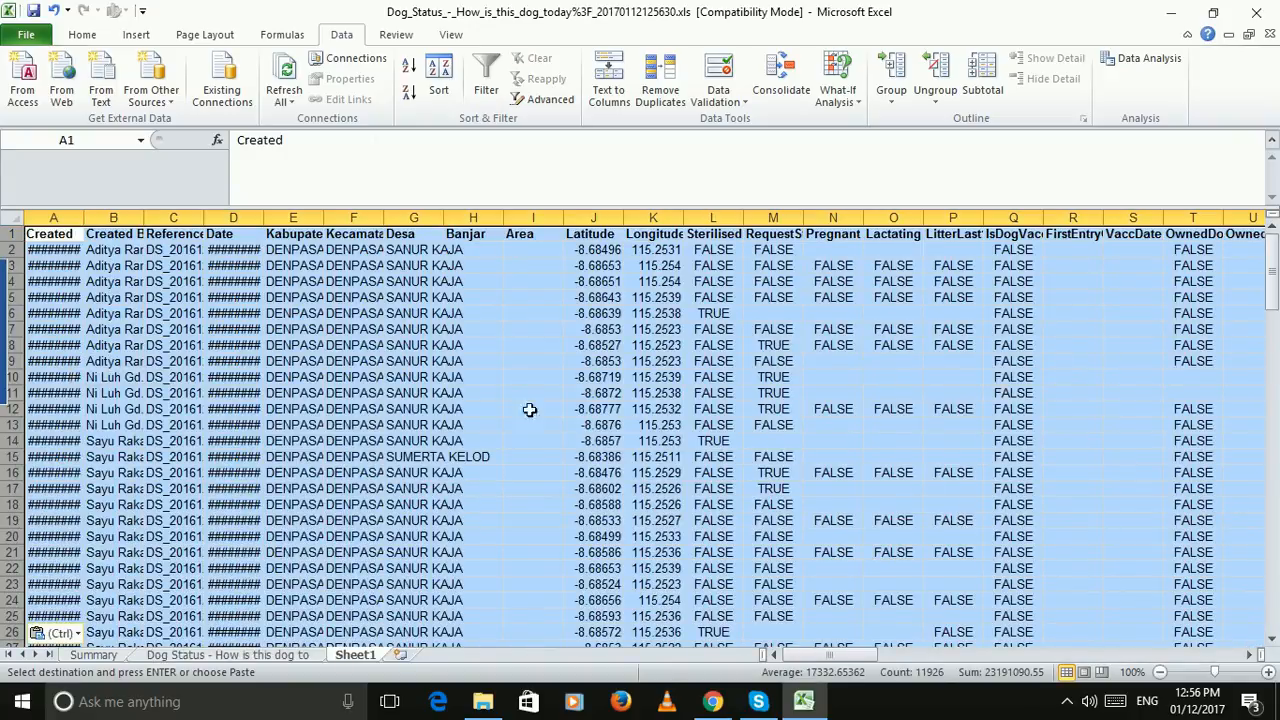
pyautogui.scroll(-4, 780, 449)
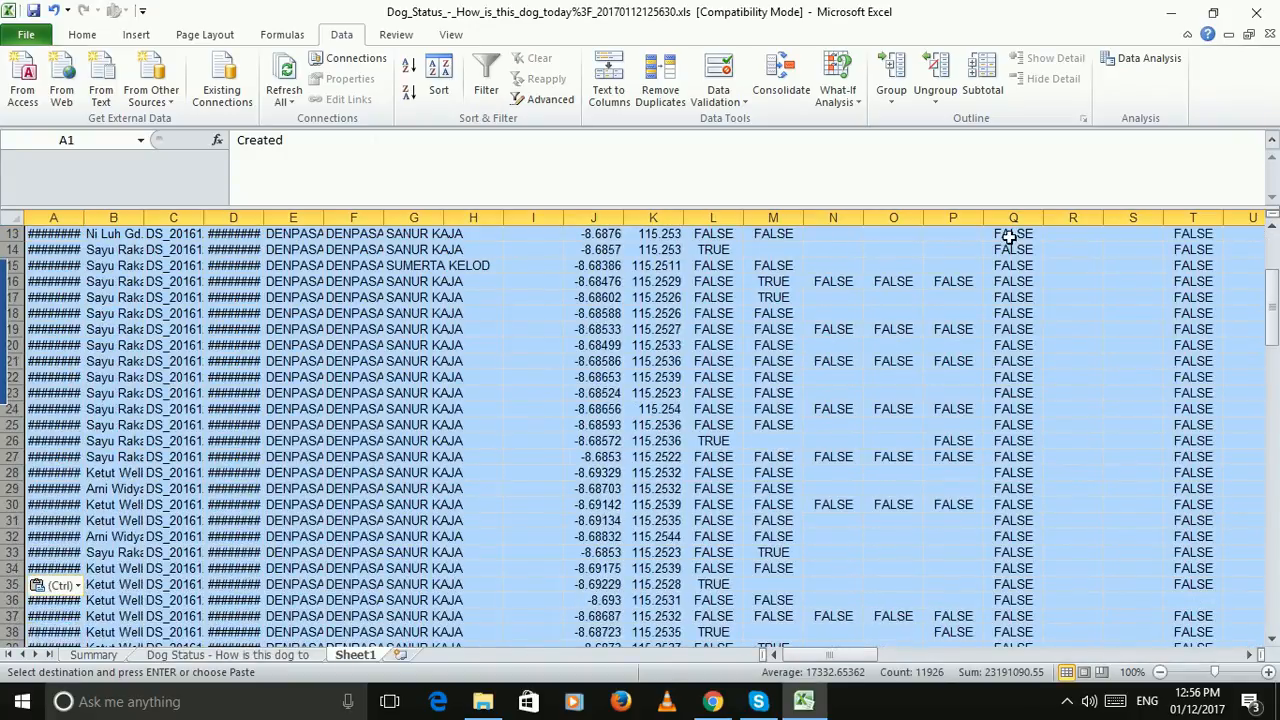
pyautogui.click(1010, 237)
pyautogui.scroll(4, 1010, 237)
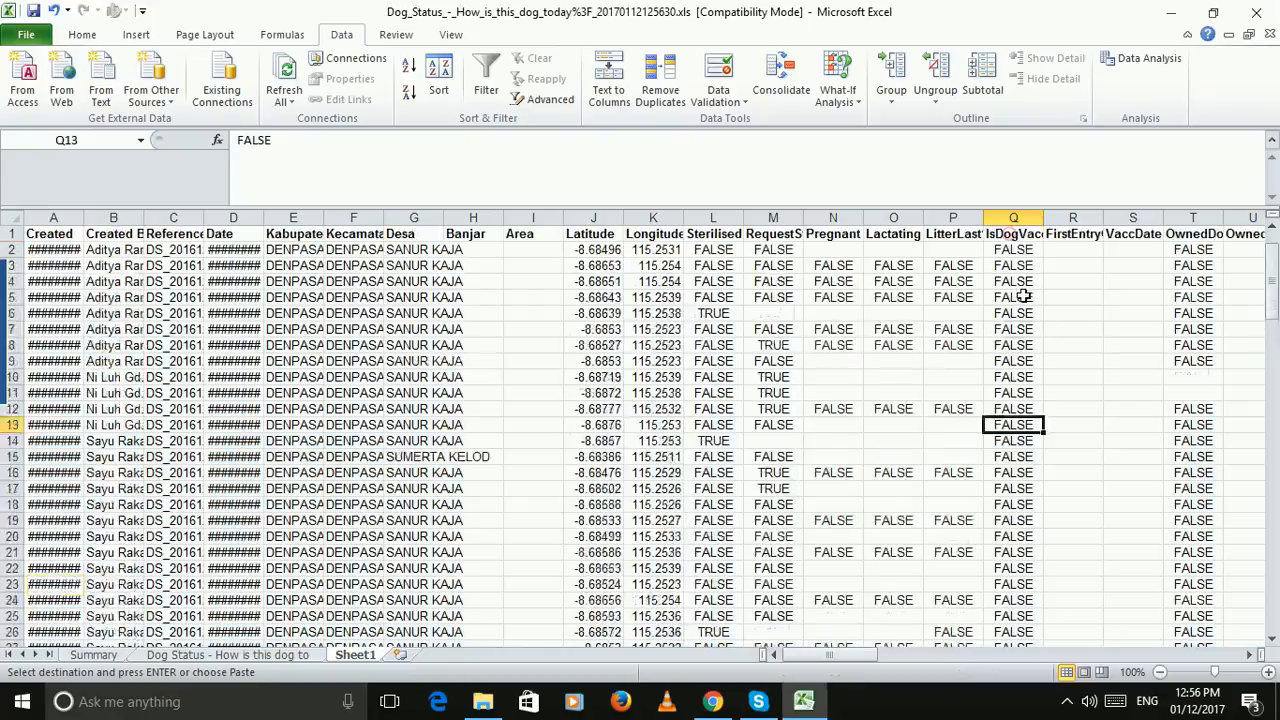
# - Return to the Dog Status sheet and reset the IsDogVaccinated filter to include all values
pyautogui.click(279, 657)
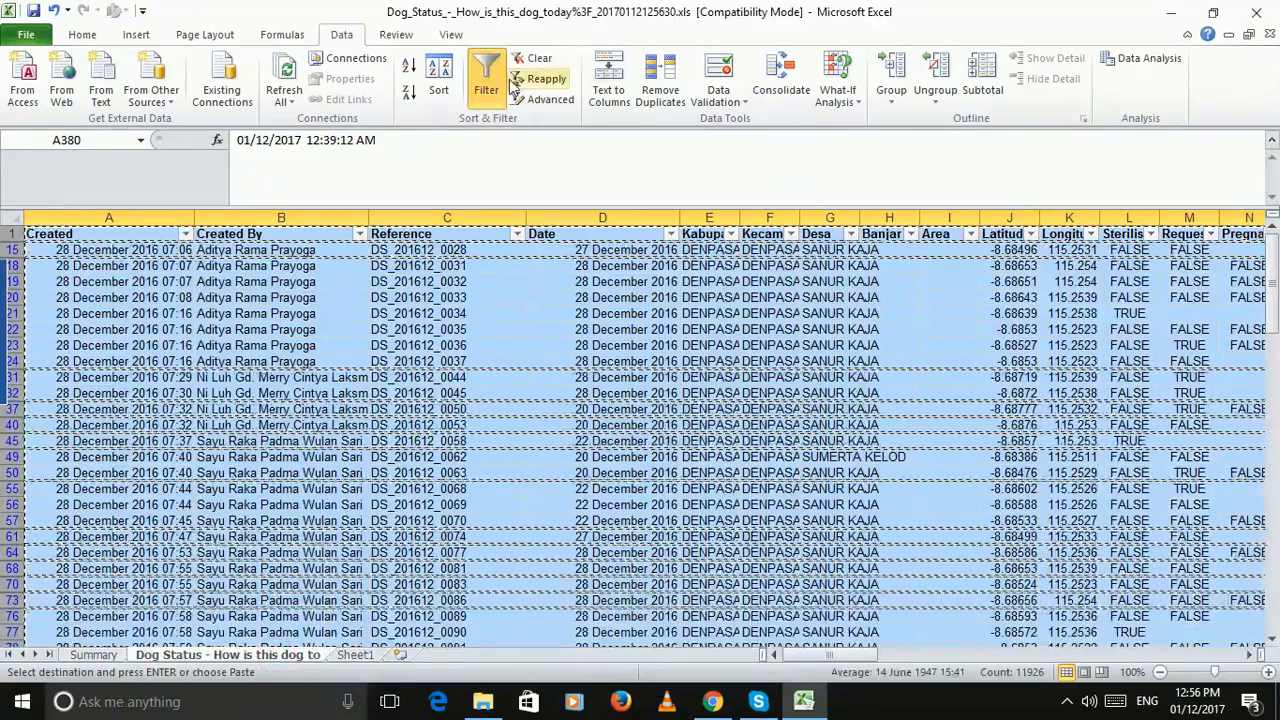
pyautogui.click(43, 237)
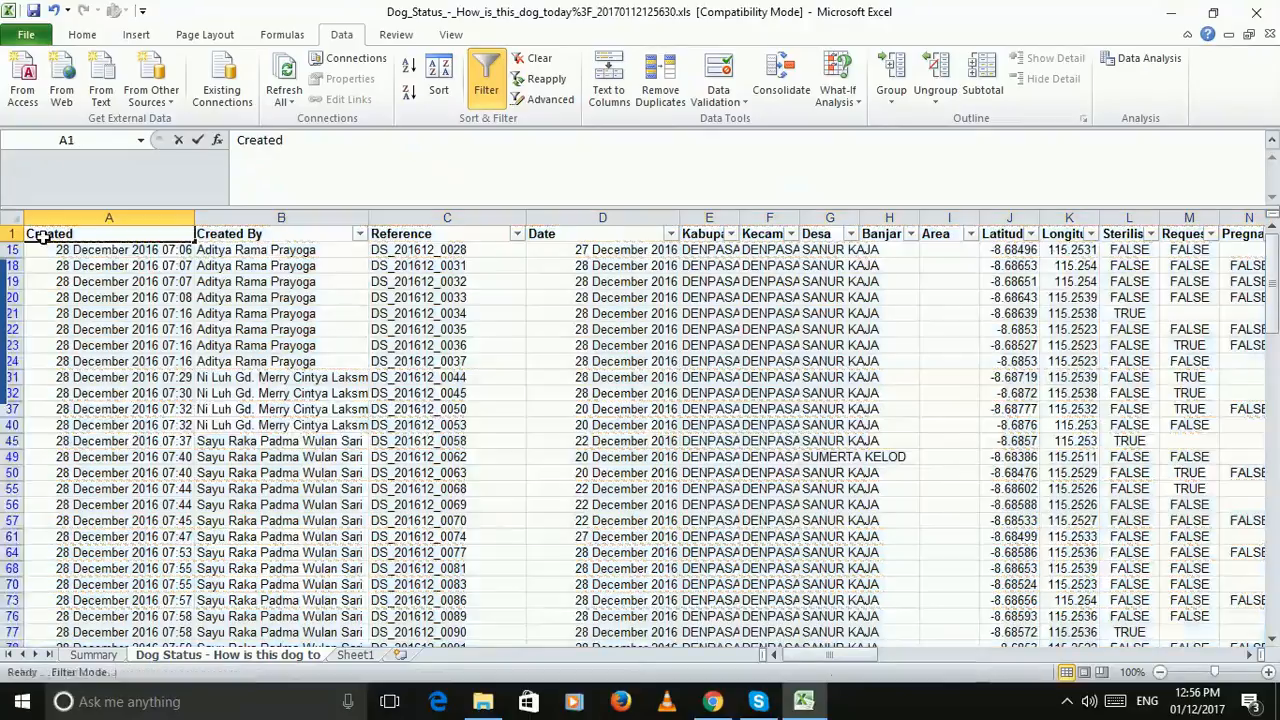
pyautogui.doubleClick(43, 237)
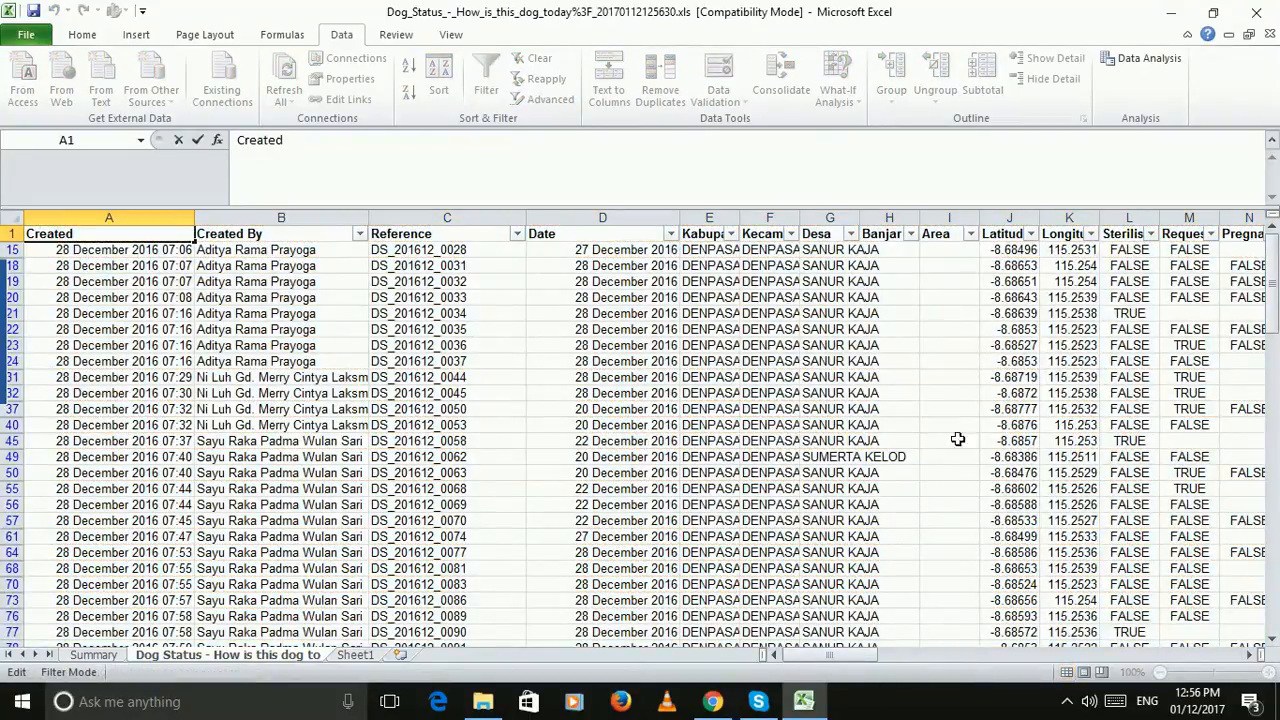
pyautogui.moveTo(835, 656); pyautogui.dragTo(864, 662)
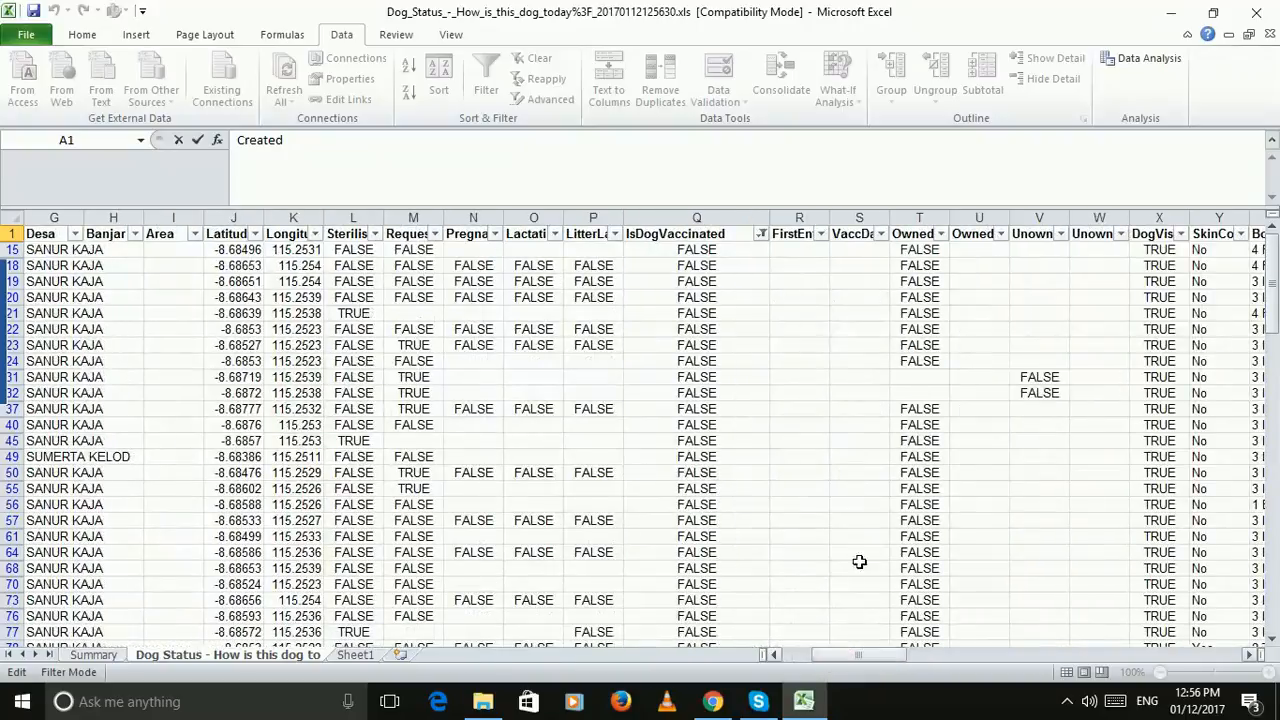
pyautogui.click(761, 233)
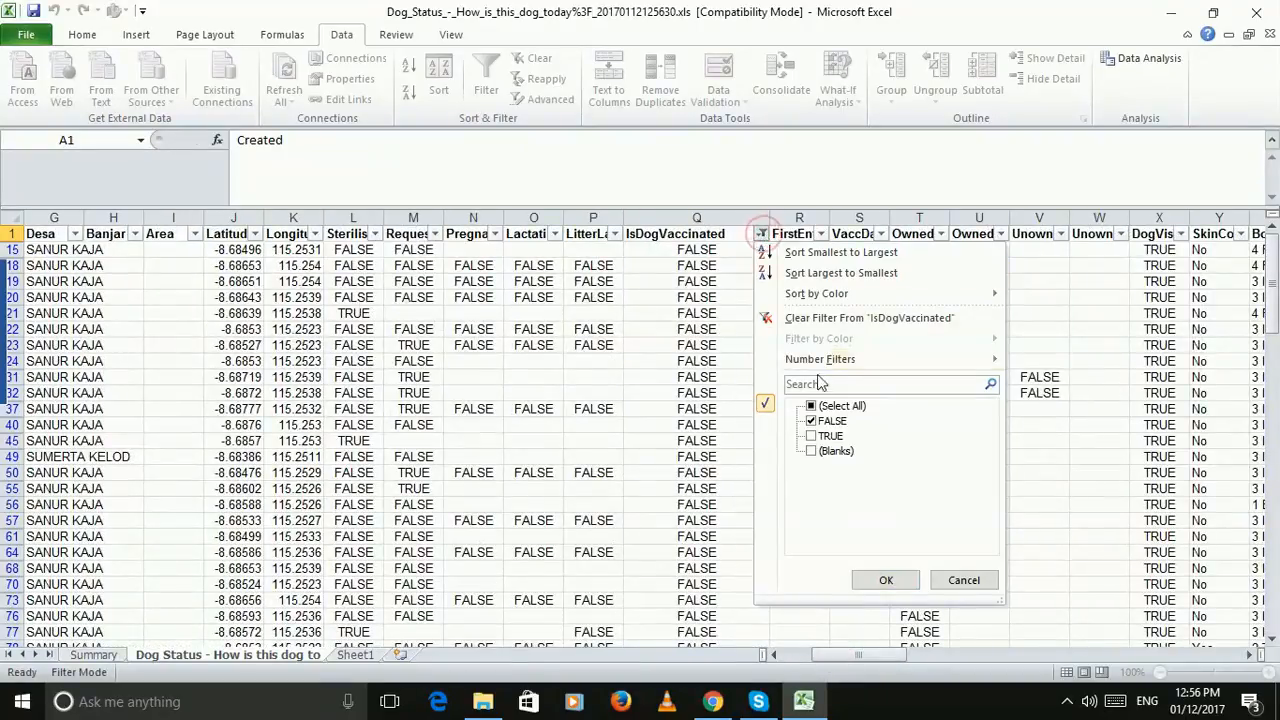
pyautogui.click(812, 406)
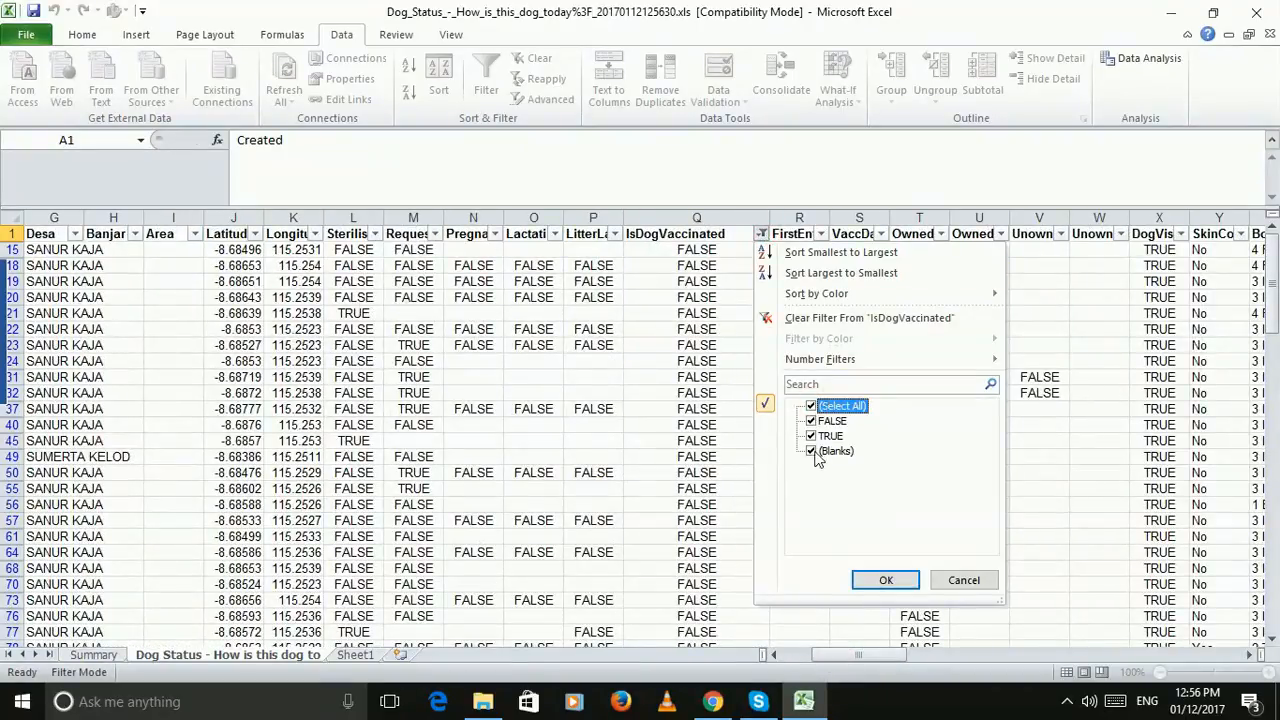
pyautogui.click(812, 407)
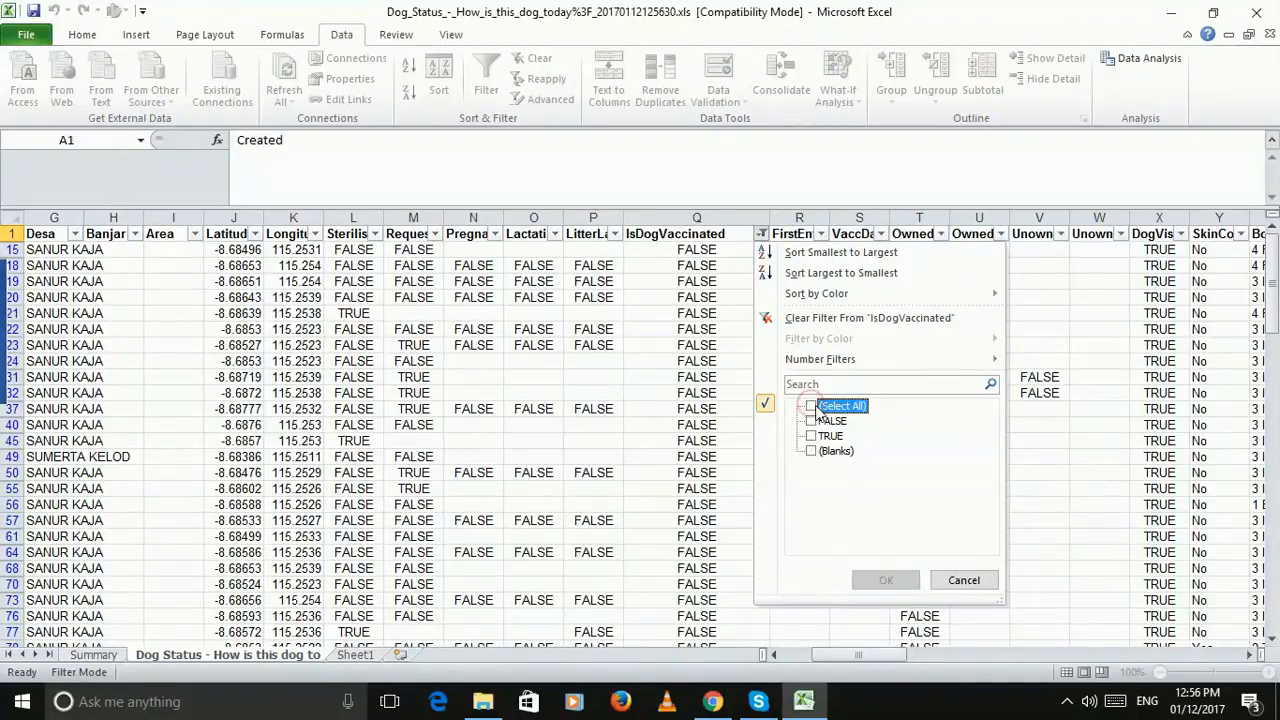
pyautogui.click(812, 406)
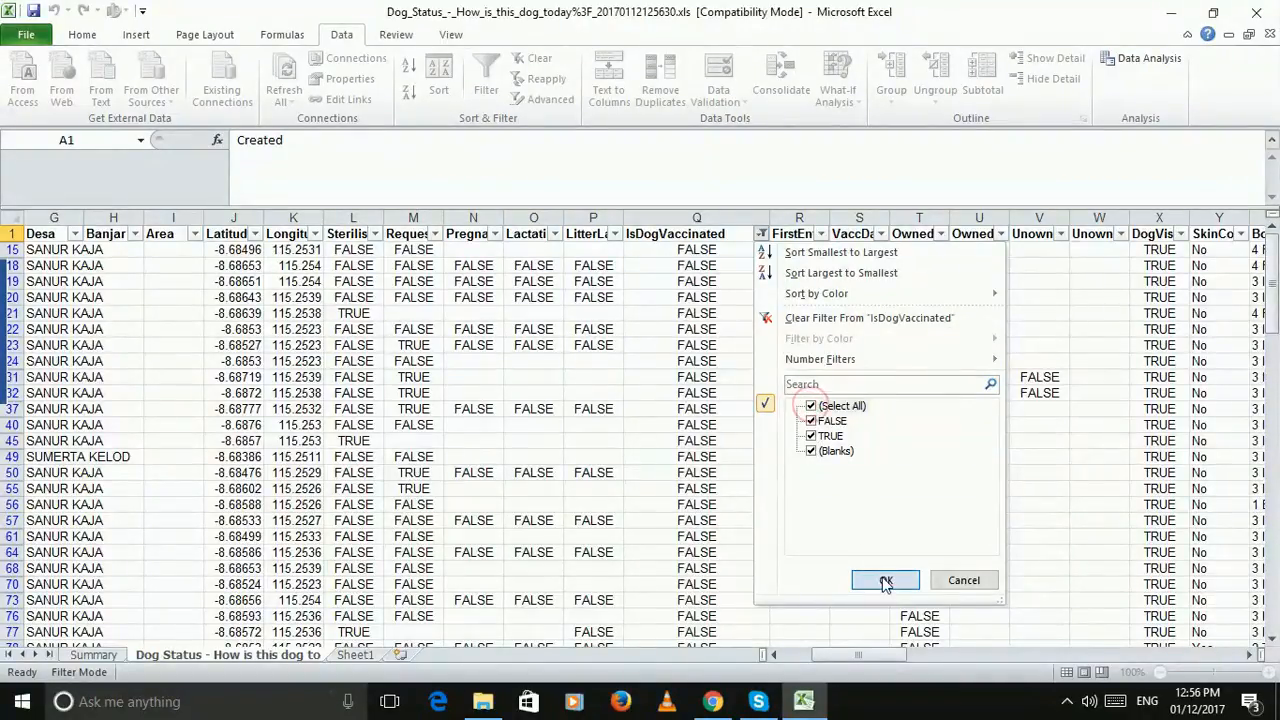
pyautogui.click(886, 580)
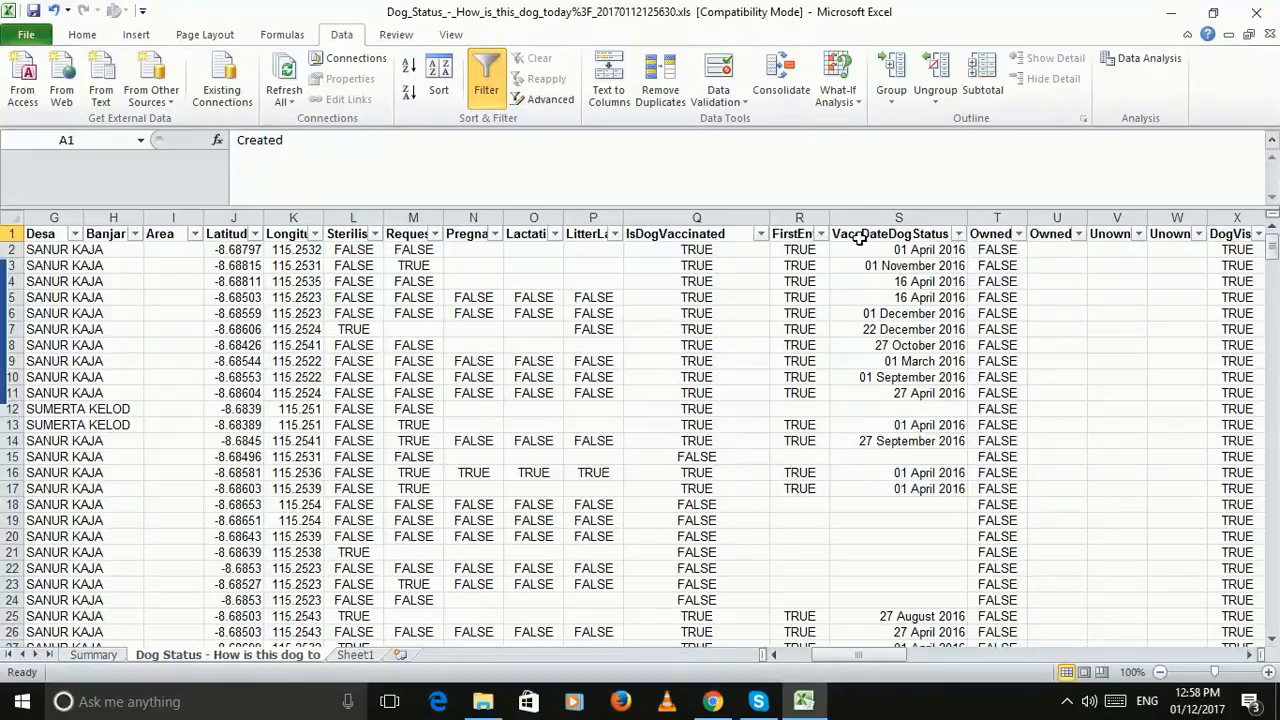
# - Filter the VaccDateDogStatus column with a custom date filter to show only dates before 02/12/2016
pyautogui.click(958, 235)
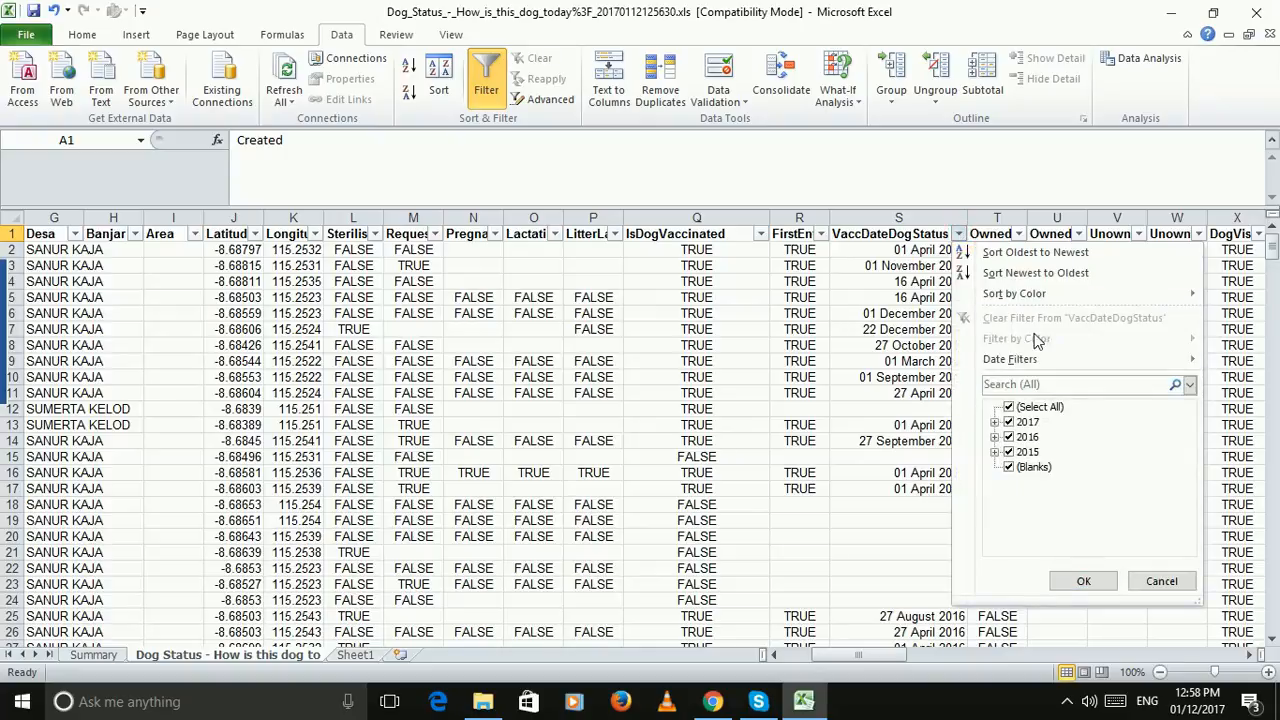
pyautogui.moveTo(1042, 364)
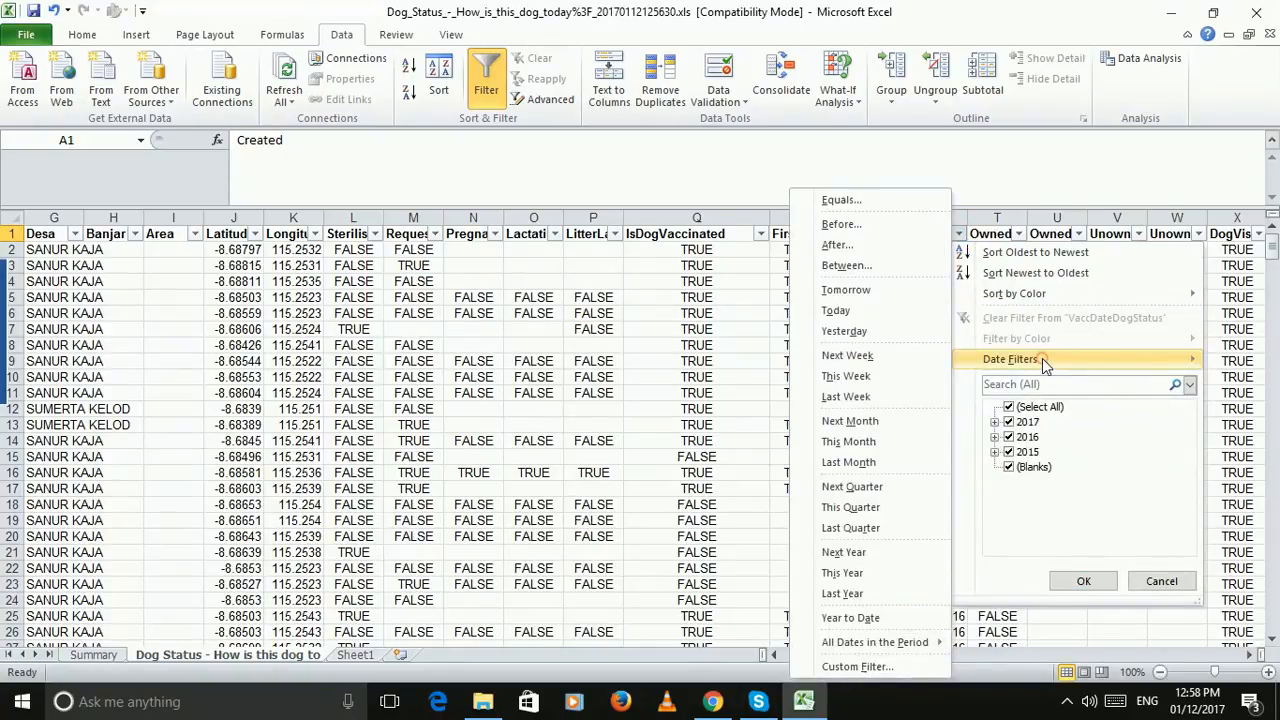
pyautogui.click(872, 230)
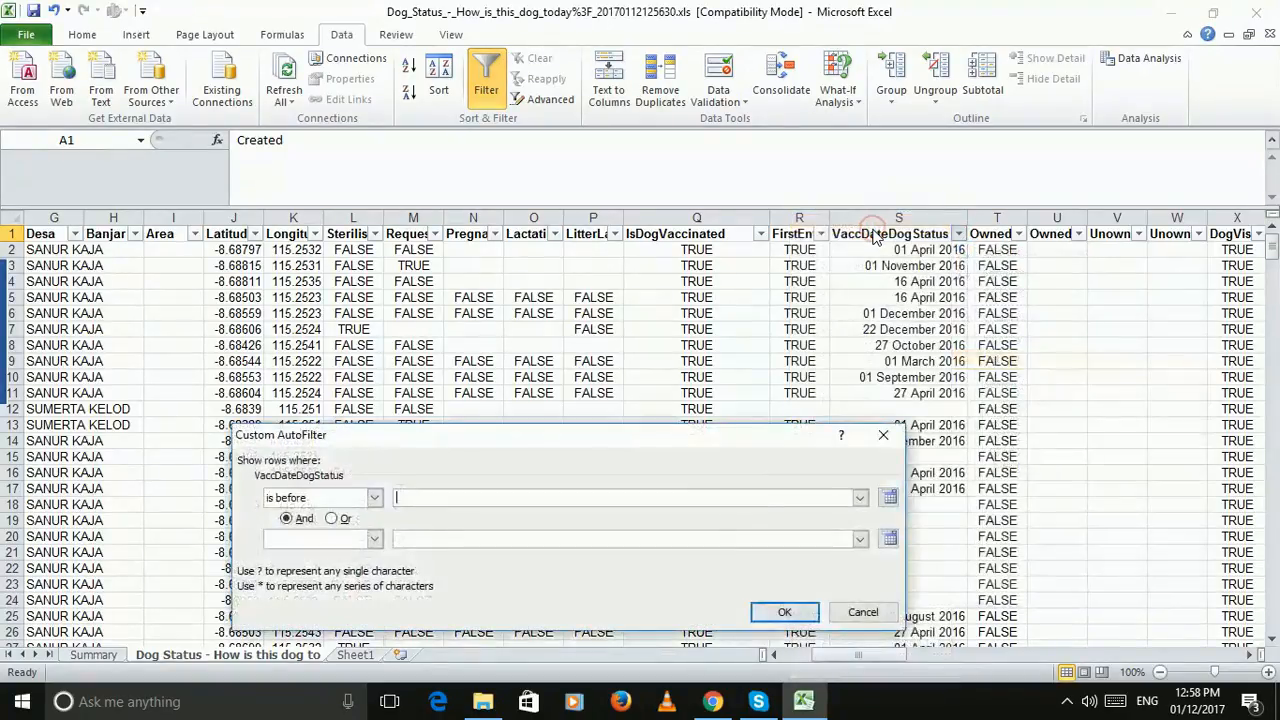
pyautogui.click(889, 497)
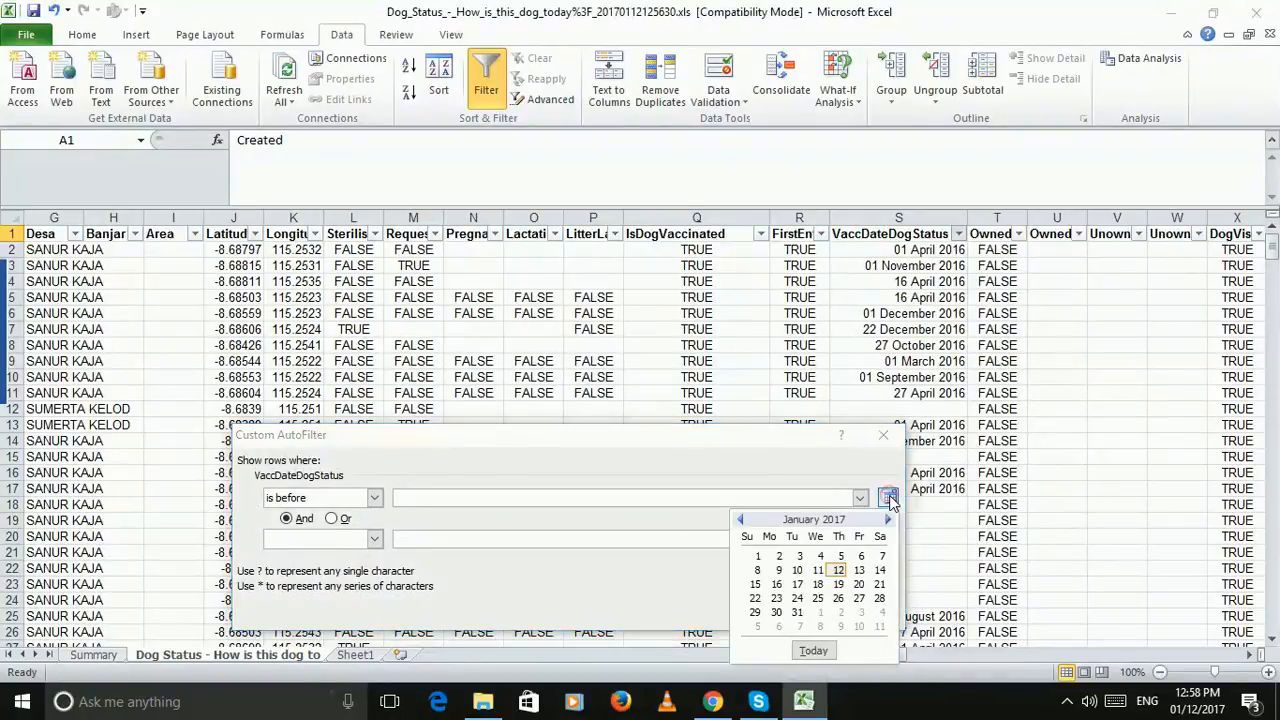
pyautogui.click(741, 520)
pyautogui.click(741, 520)
pyautogui.click(741, 520)
pyautogui.click(741, 520)
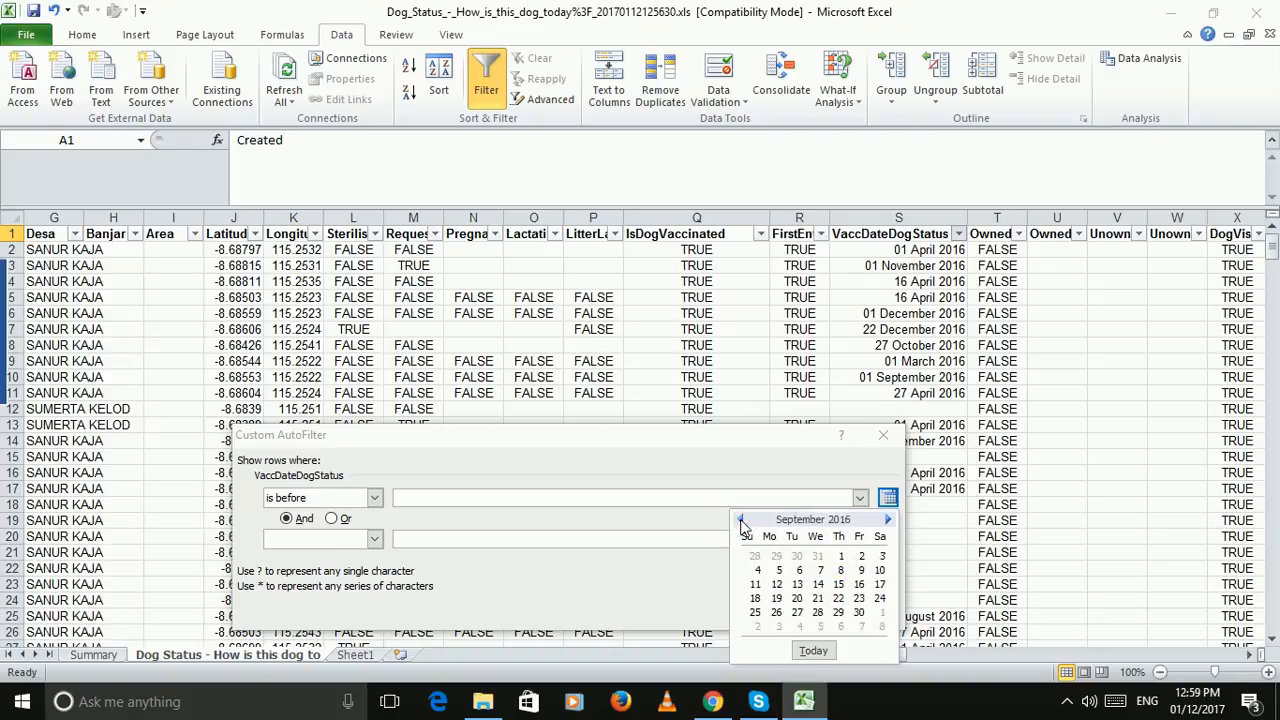
pyautogui.click(741, 520)
pyautogui.click(741, 520)
pyautogui.click(741, 520)
pyautogui.click(741, 520)
pyautogui.click(741, 520)
pyautogui.click(741, 520)
pyautogui.click(741, 520)
pyautogui.click(741, 520)
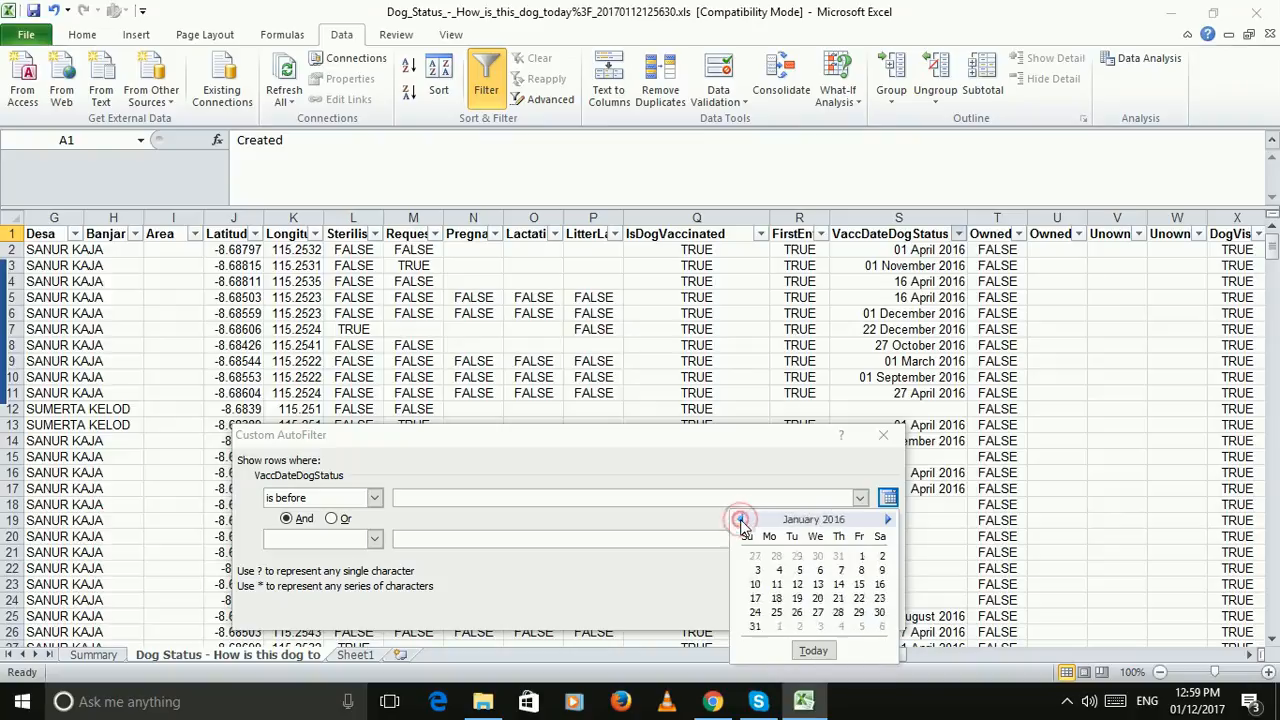
pyautogui.click(741, 520)
pyautogui.click(887, 519)
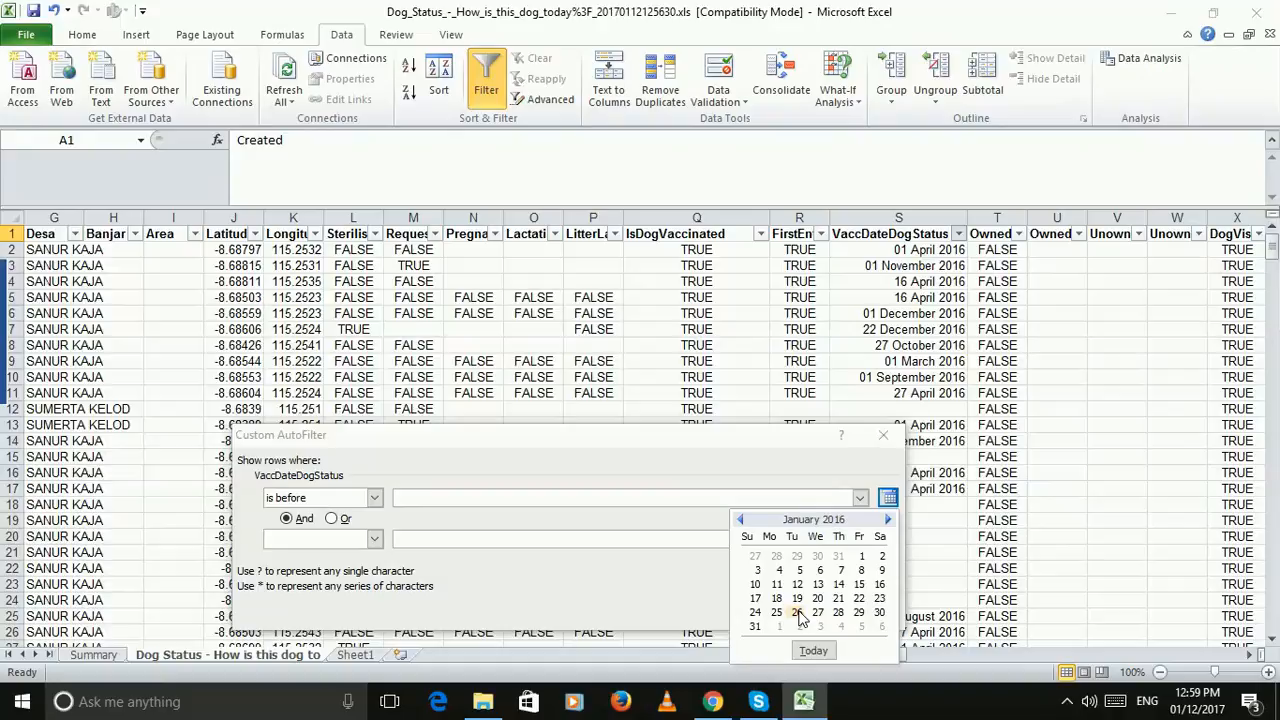
pyautogui.click(888, 520)
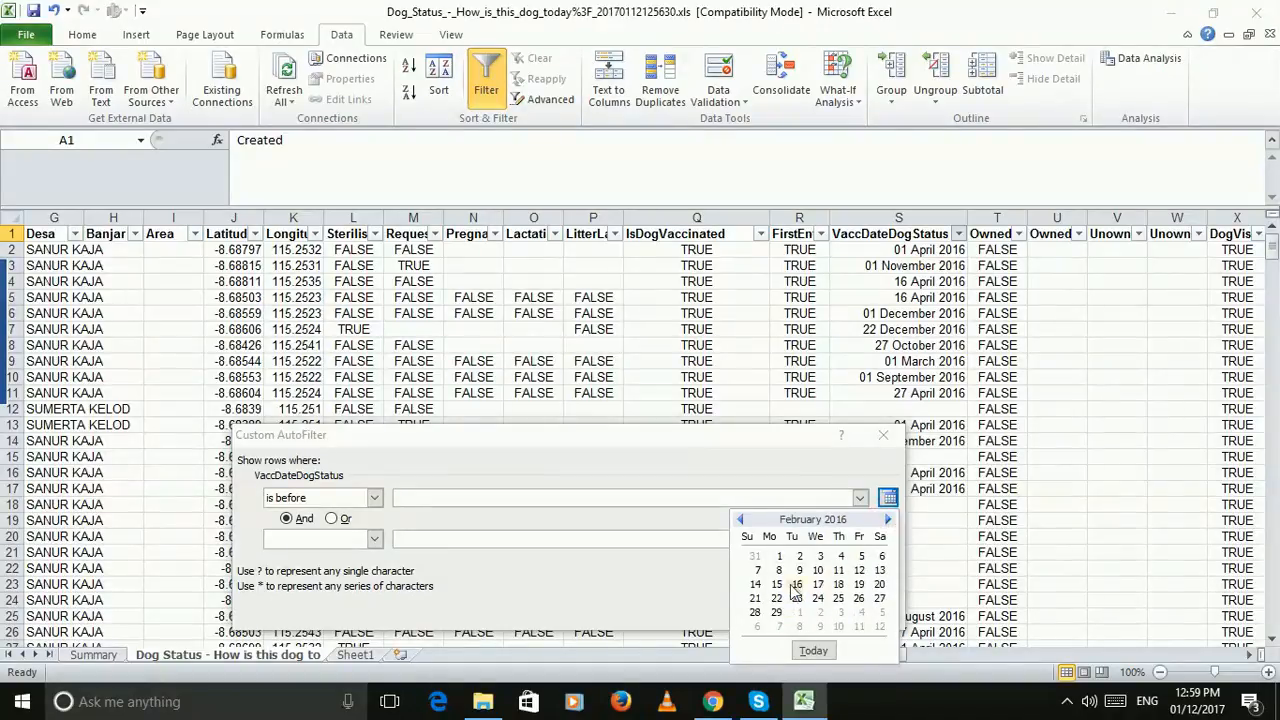
pyautogui.click(860, 572)
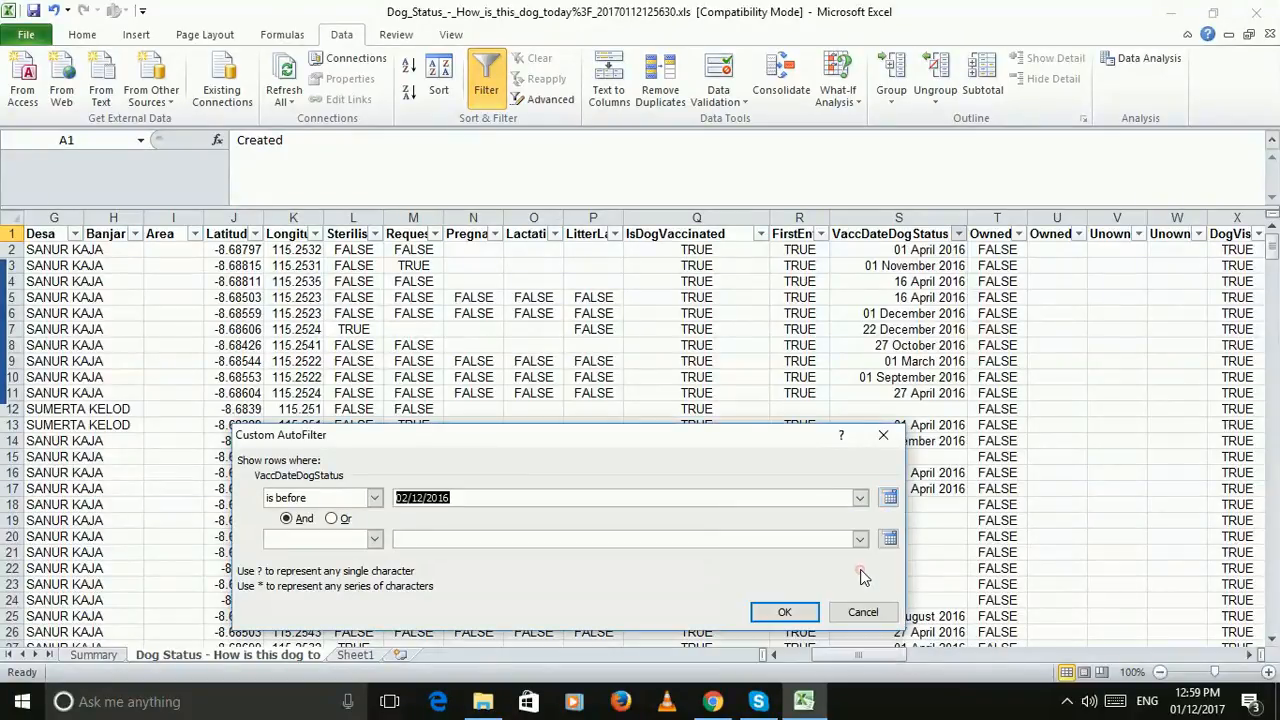
pyautogui.click(800, 610)
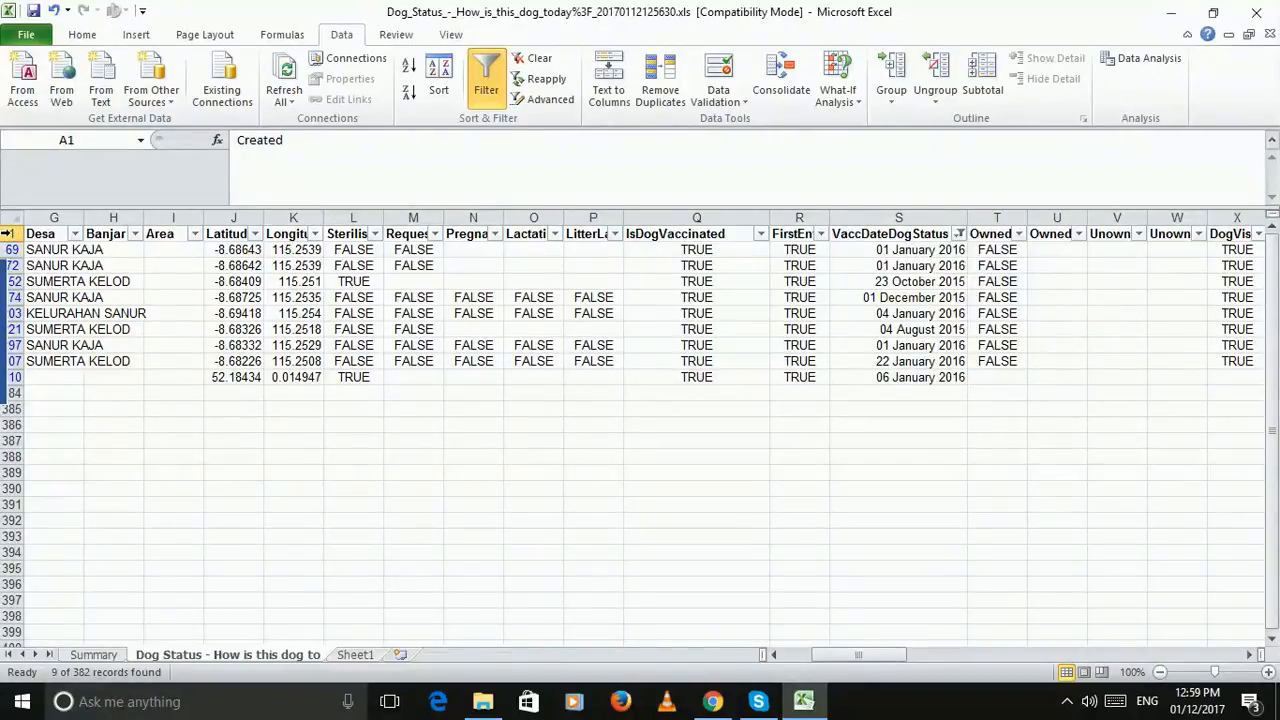
# - Copy the date-filtered record rows without the header and paste them below the existing records on Sheet1, starting at A135
pyautogui.moveTo(12, 249); pyautogui.dragTo(22, 385)
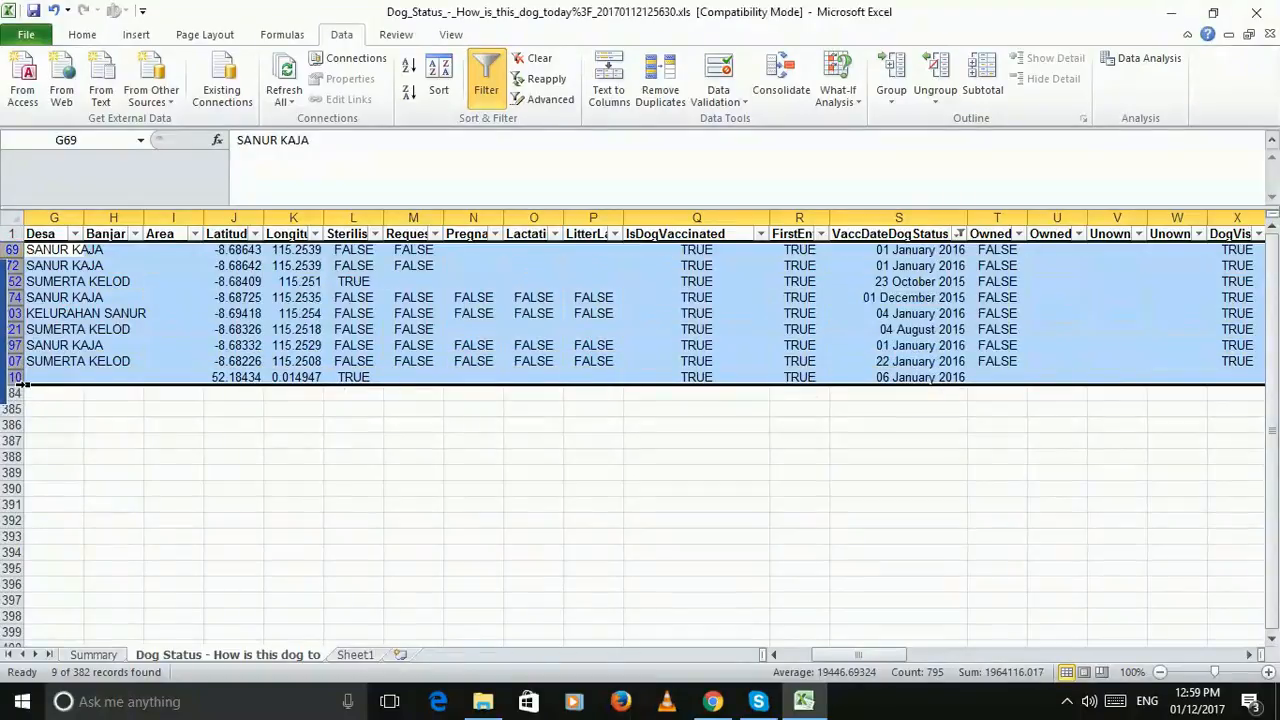
pyautogui.hotkey('ctrl', 'c')
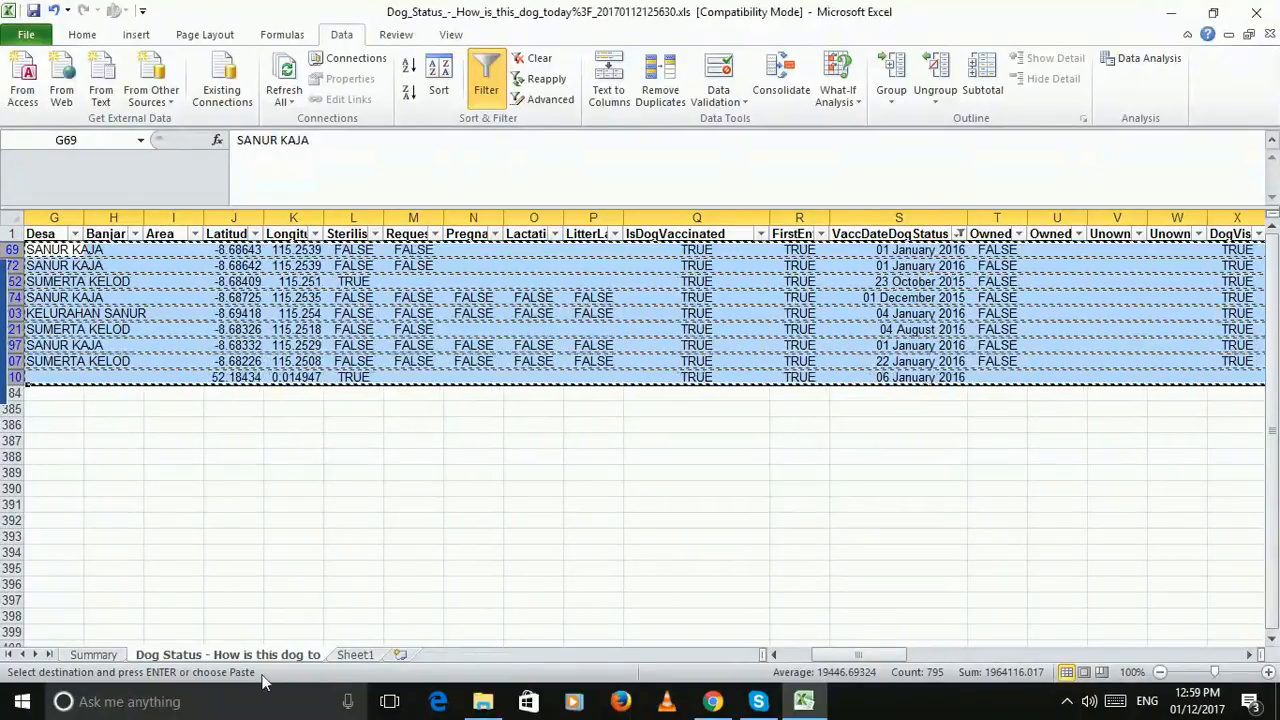
pyautogui.click(355, 655)
pyautogui.scroll(-20, 262, 491)
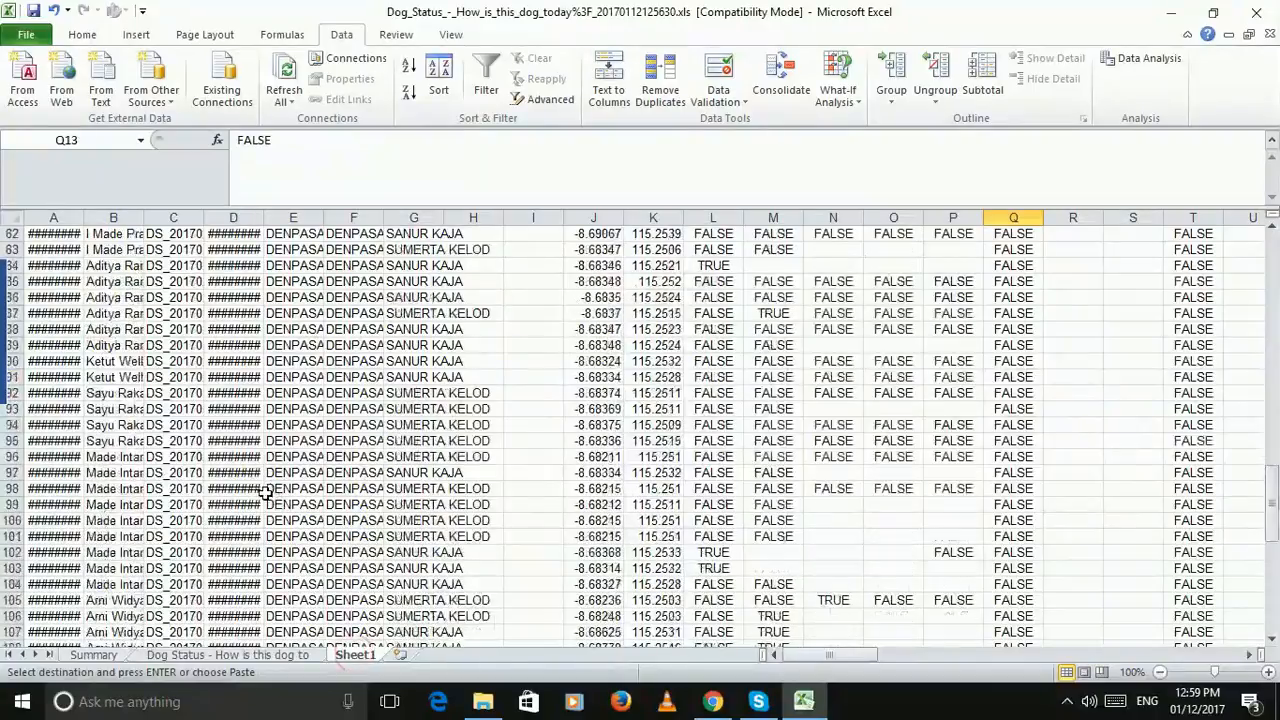
pyautogui.click(53, 269)
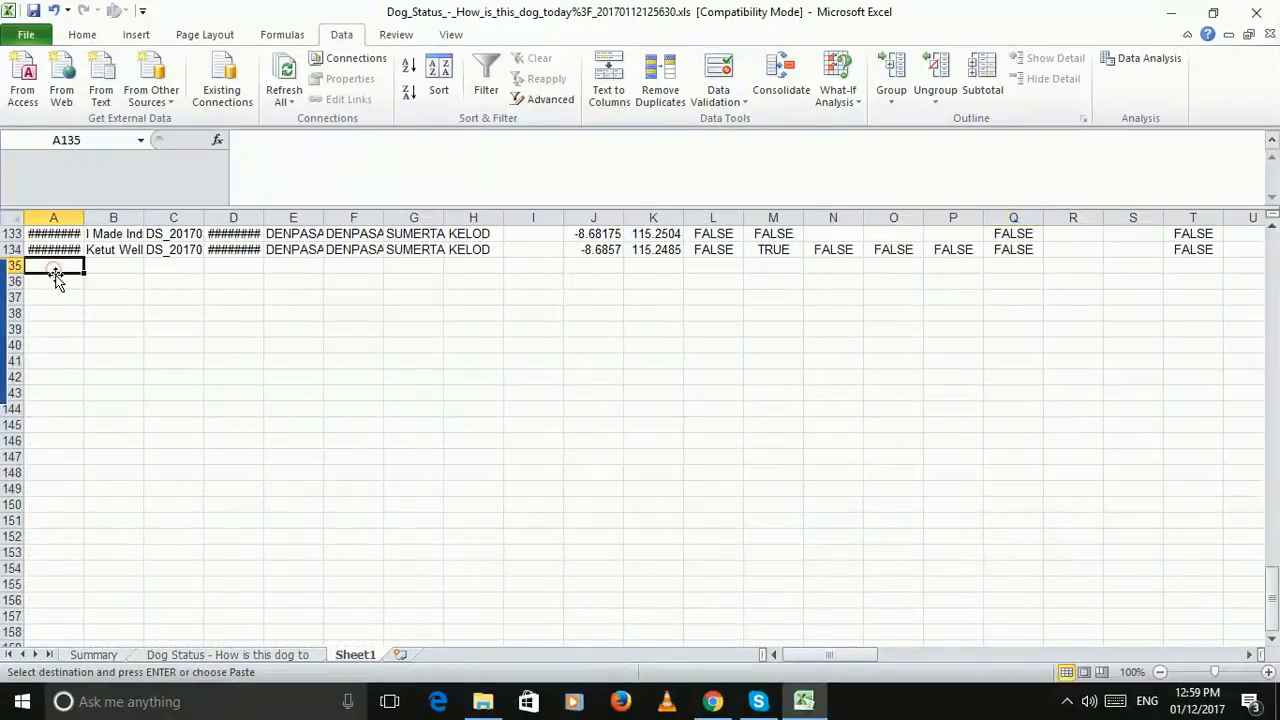
pyautogui.hotkey('ctrl', 'v')
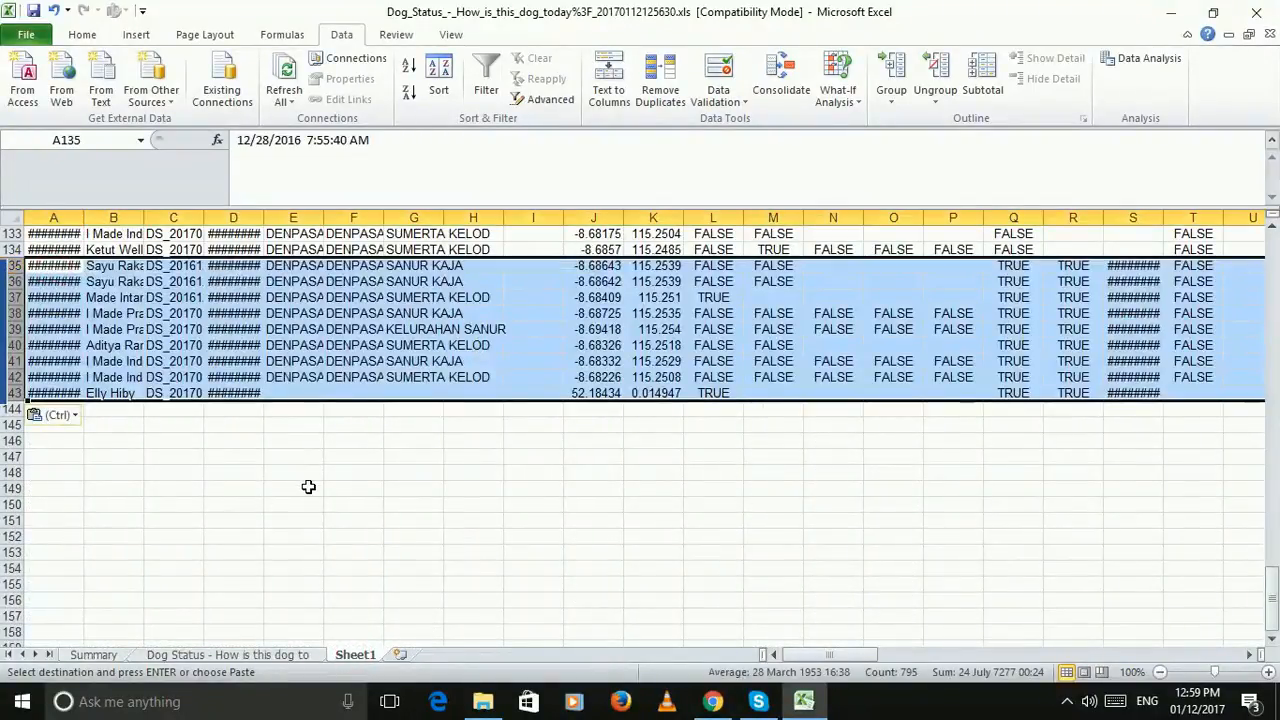
# - Rename Sheet1 as "Dogs due revacc"
pyautogui.rightClick(350, 656)
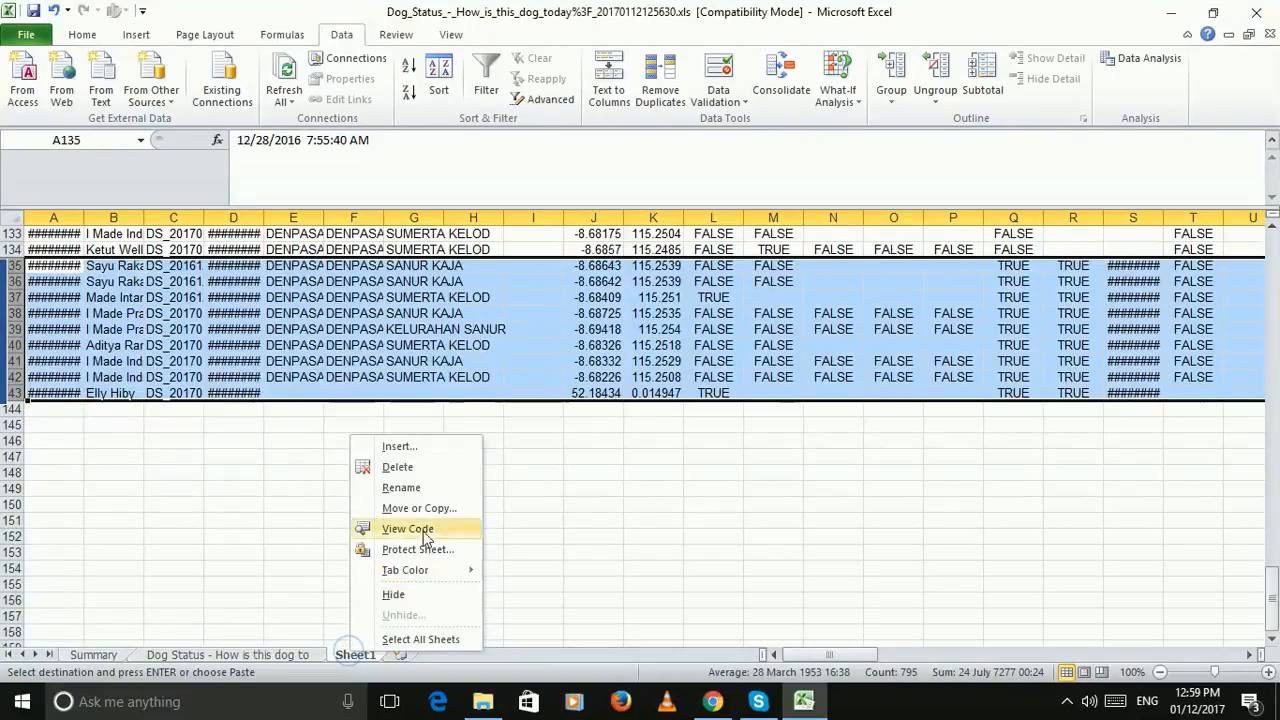
pyautogui.click(424, 487)
pyautogui.write('Dog')
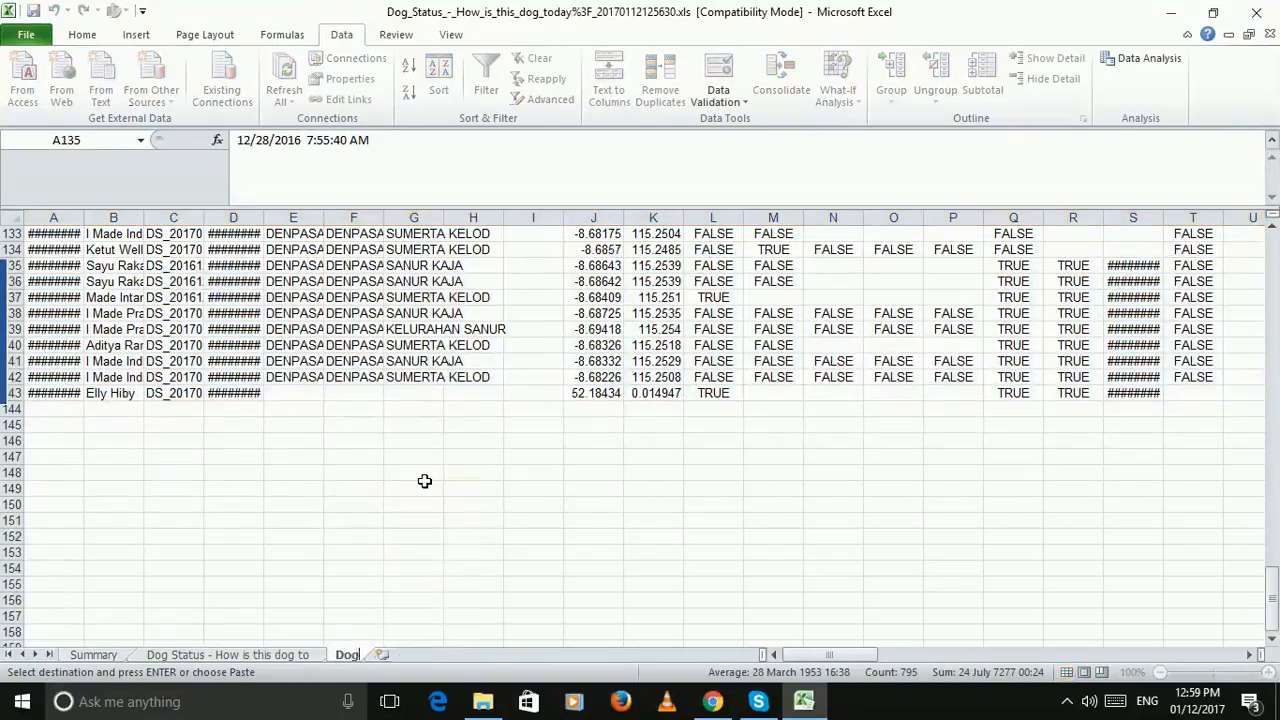
pyautogui.write('s due revacc')
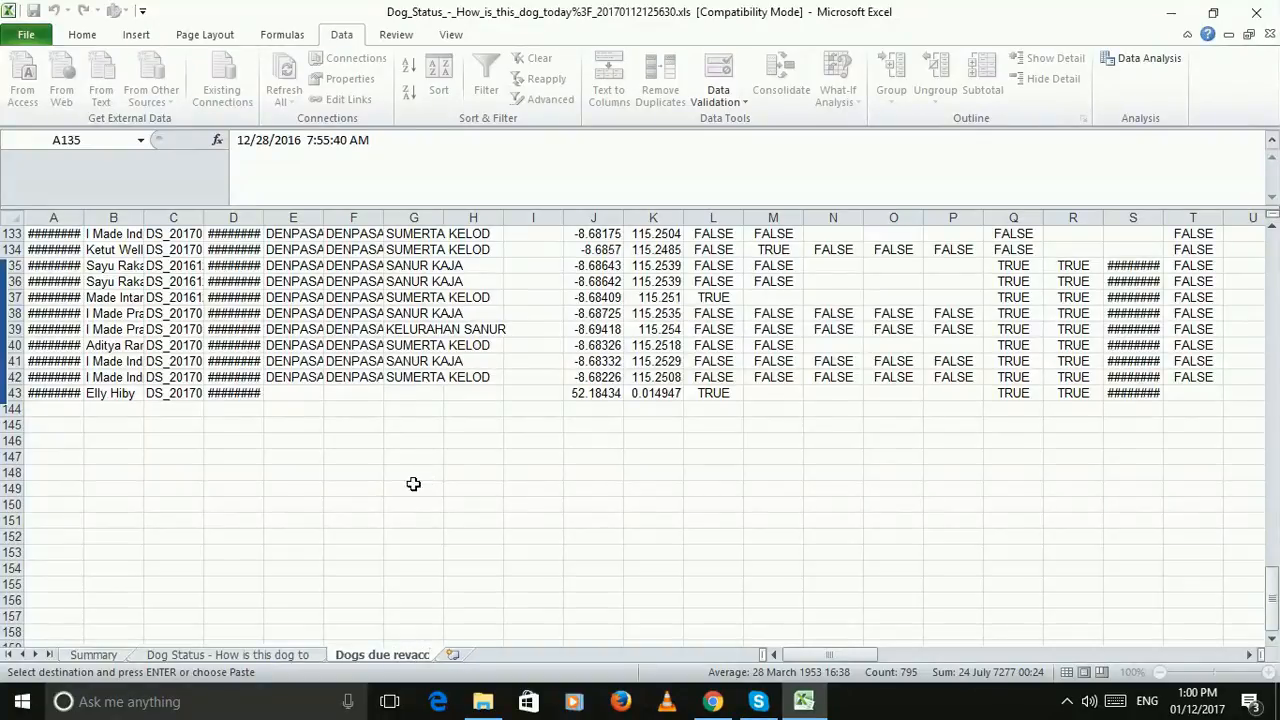
pyautogui.click(413, 460)
pyautogui.scroll(12, 508, 443)
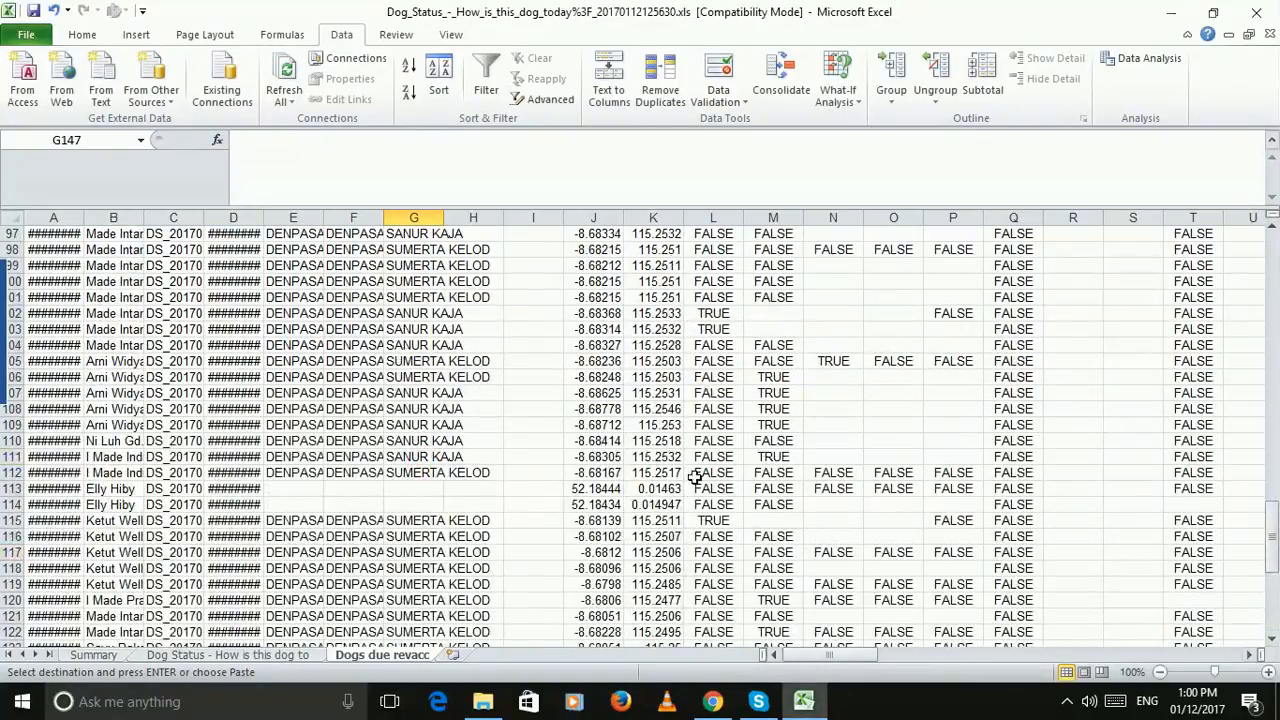
# - Examine the location columns from Kabupaten to Banjar on the Dogs due revacc sheet
pyautogui.scroll(5, 695, 477)
pyautogui.moveTo(1271, 440); pyautogui.dragTo(1250, 271)
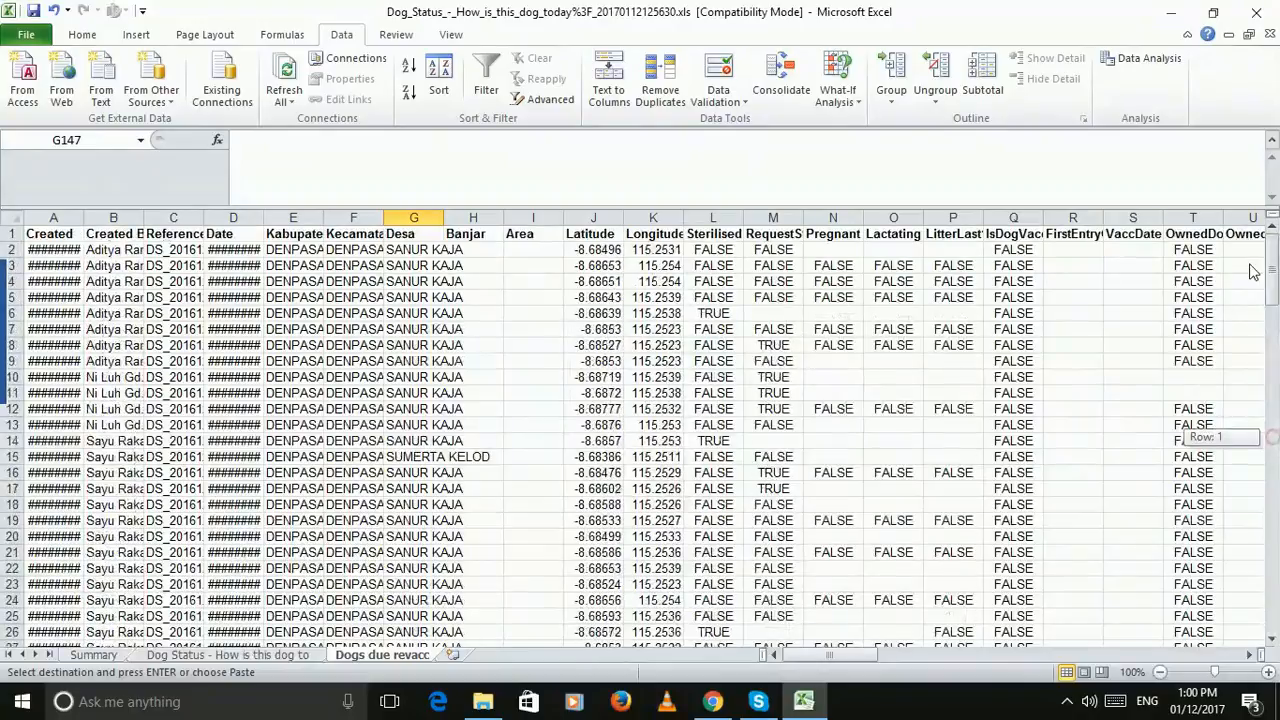
pyautogui.click(291, 216)
pyautogui.click(293, 234)
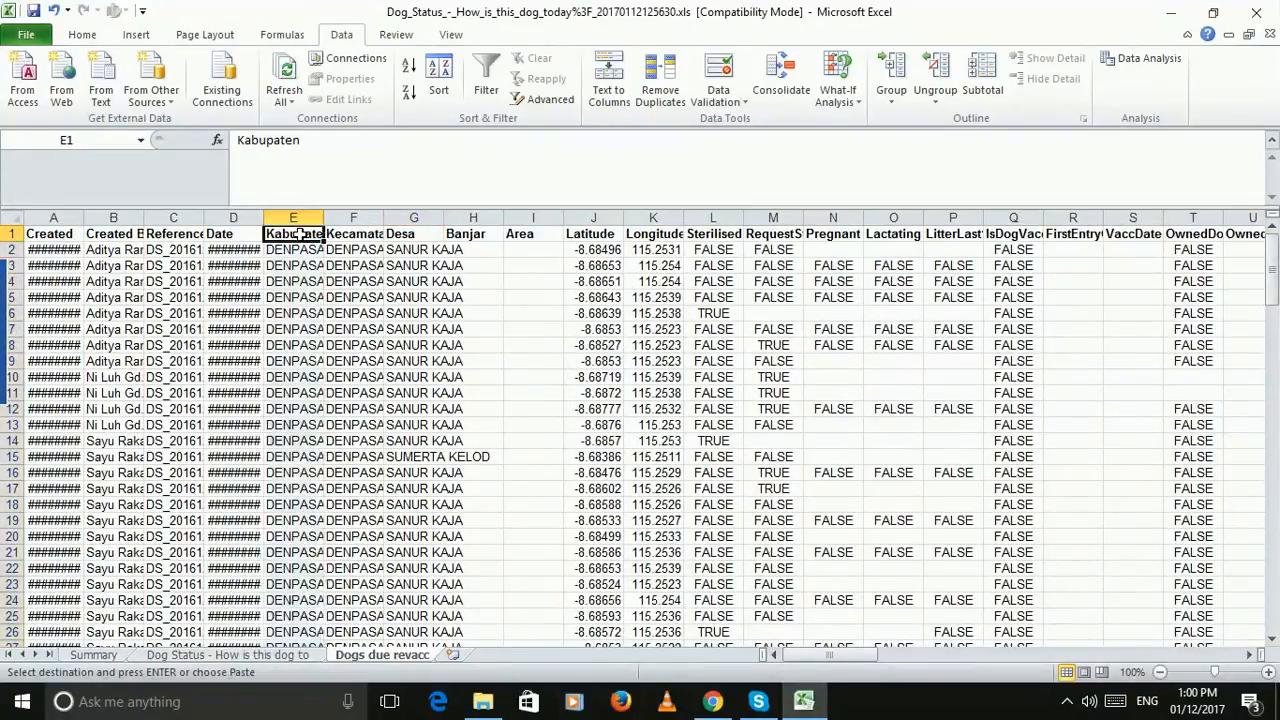
pyautogui.click(375, 233)
pyautogui.click(400, 234)
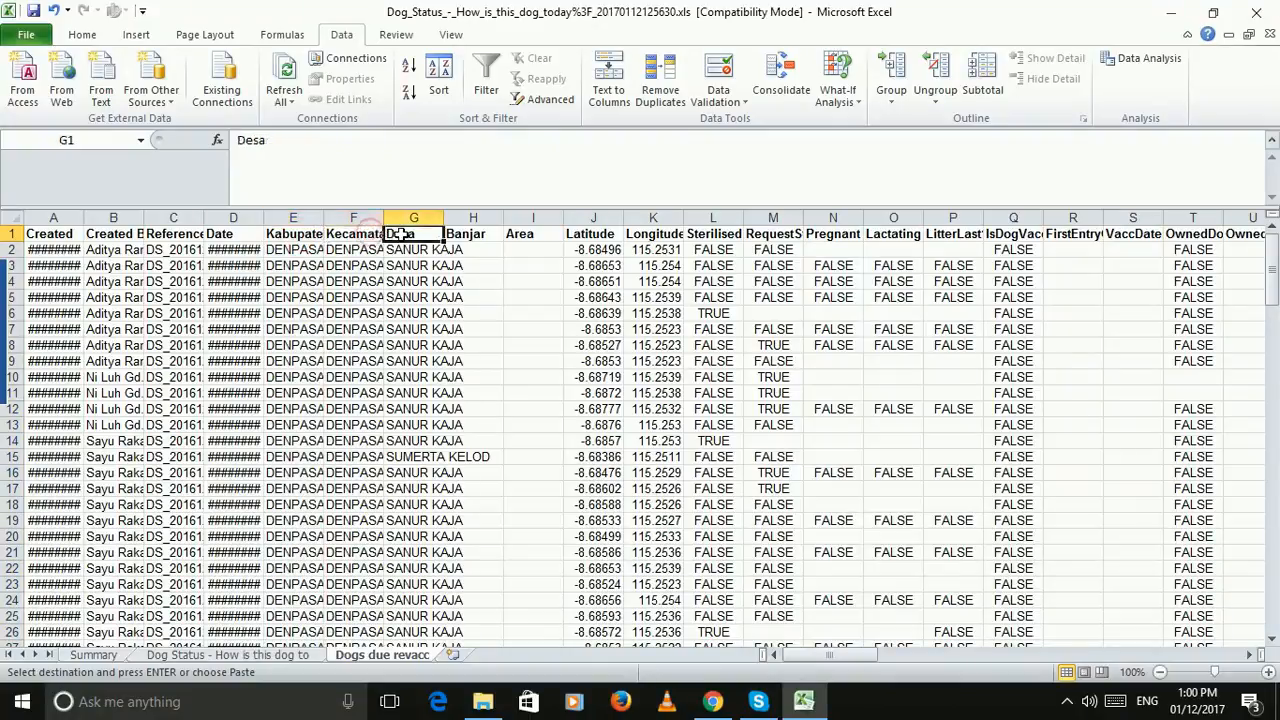
pyautogui.click(300, 216)
pyautogui.keyDown('shift'); pyautogui.click(474, 217); pyautogui.keyUp('shift')
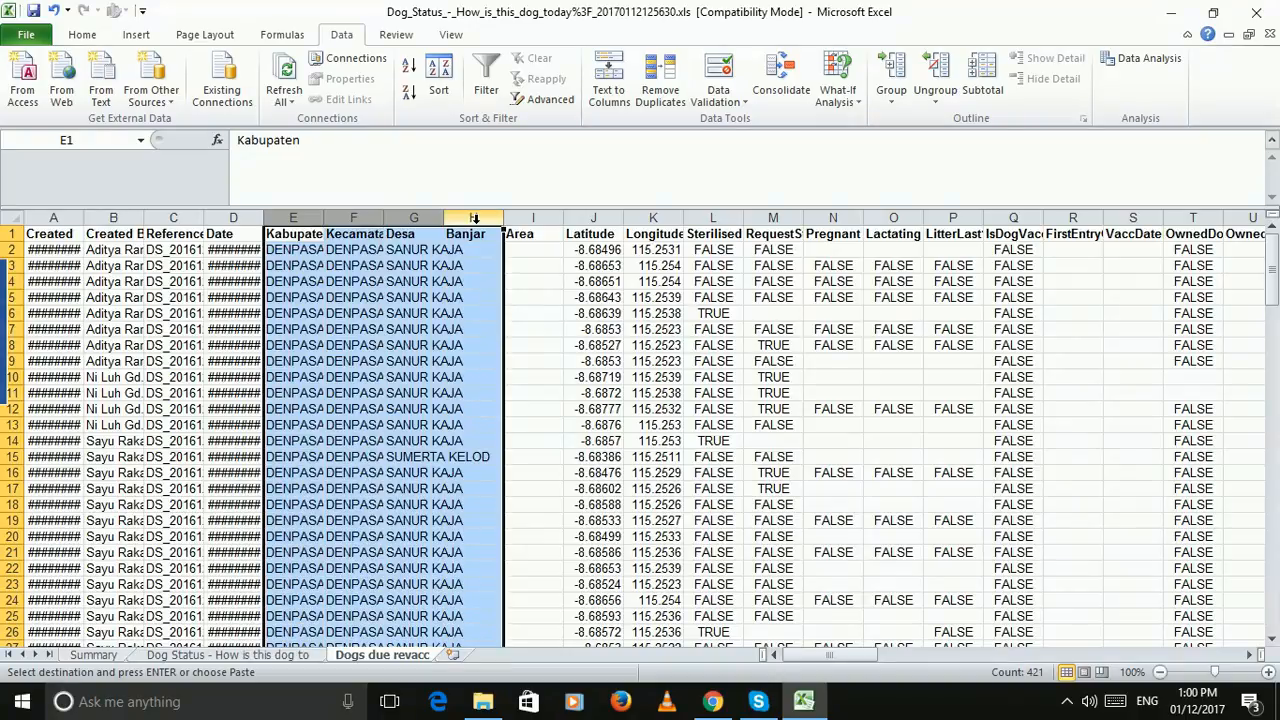
# - Widen the second Banjar column (BZ) on the Dogs due revacc sheet to fit its full entries
pyautogui.click(791, 660)
pyautogui.moveTo(791, 657); pyautogui.dragTo(1089, 647)
pyautogui.click(953, 217)
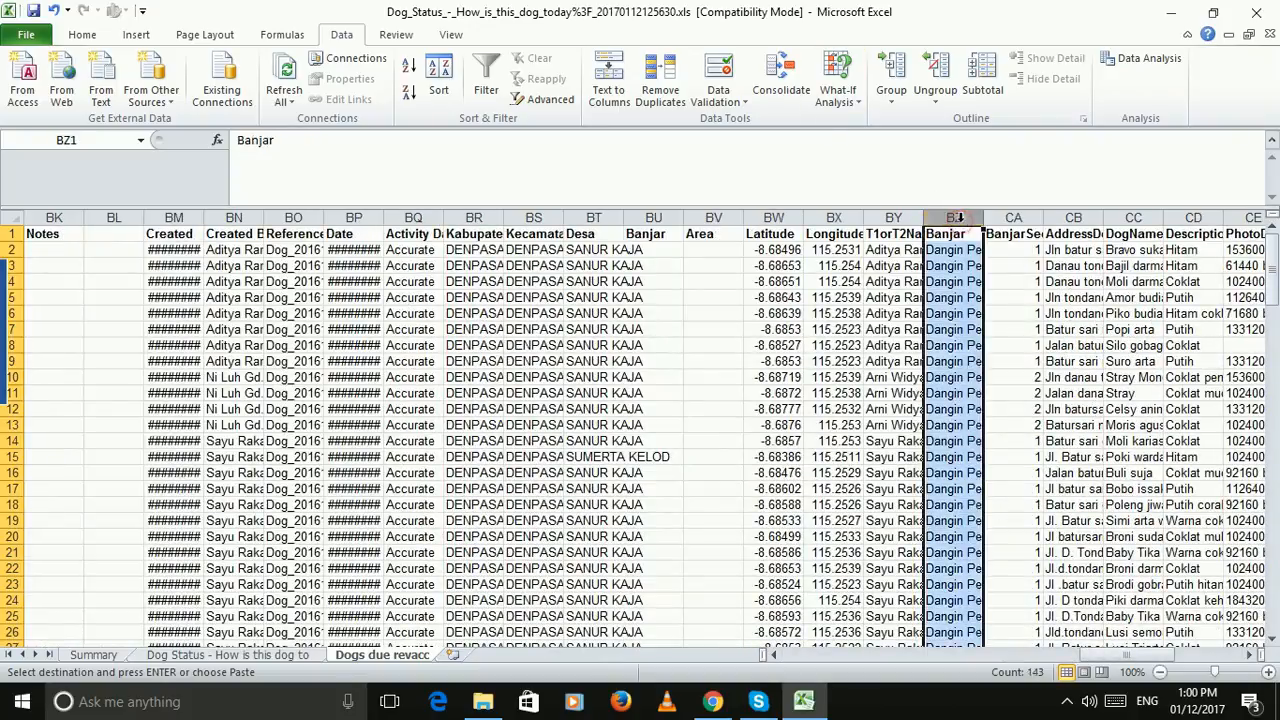
pyautogui.click(956, 254)
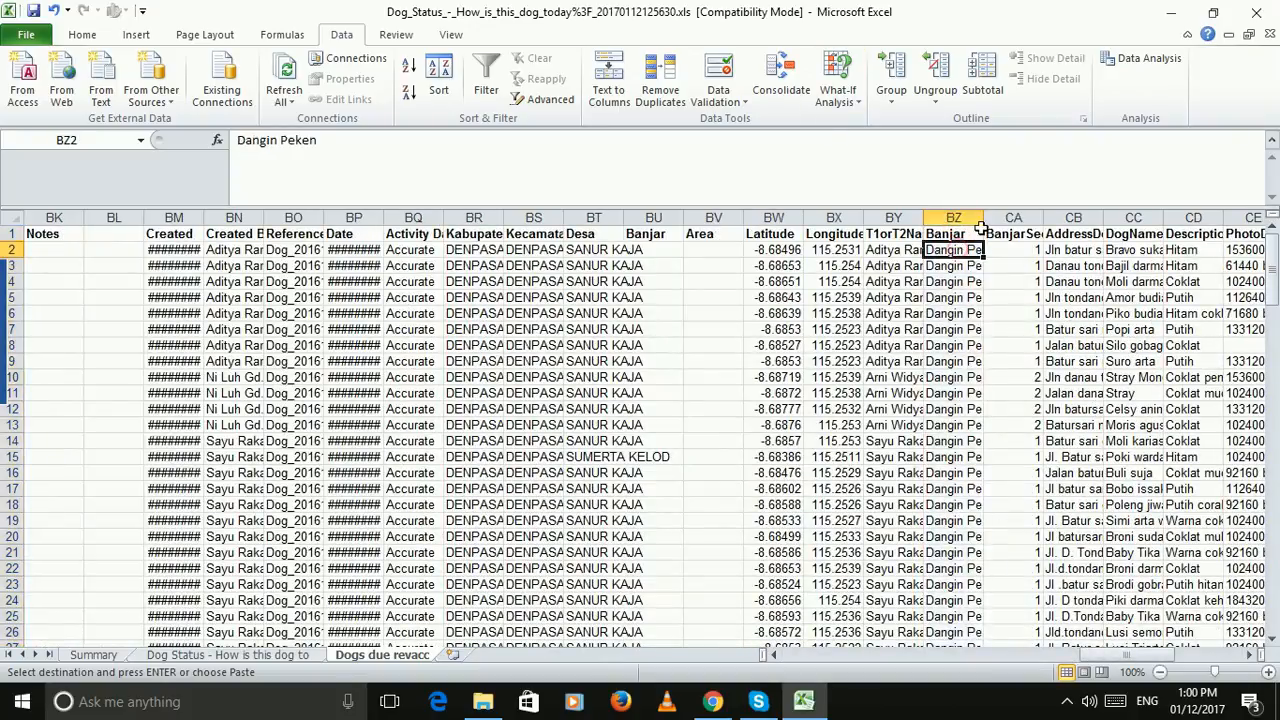
pyautogui.moveTo(984, 217); pyautogui.dragTo(1017, 218)
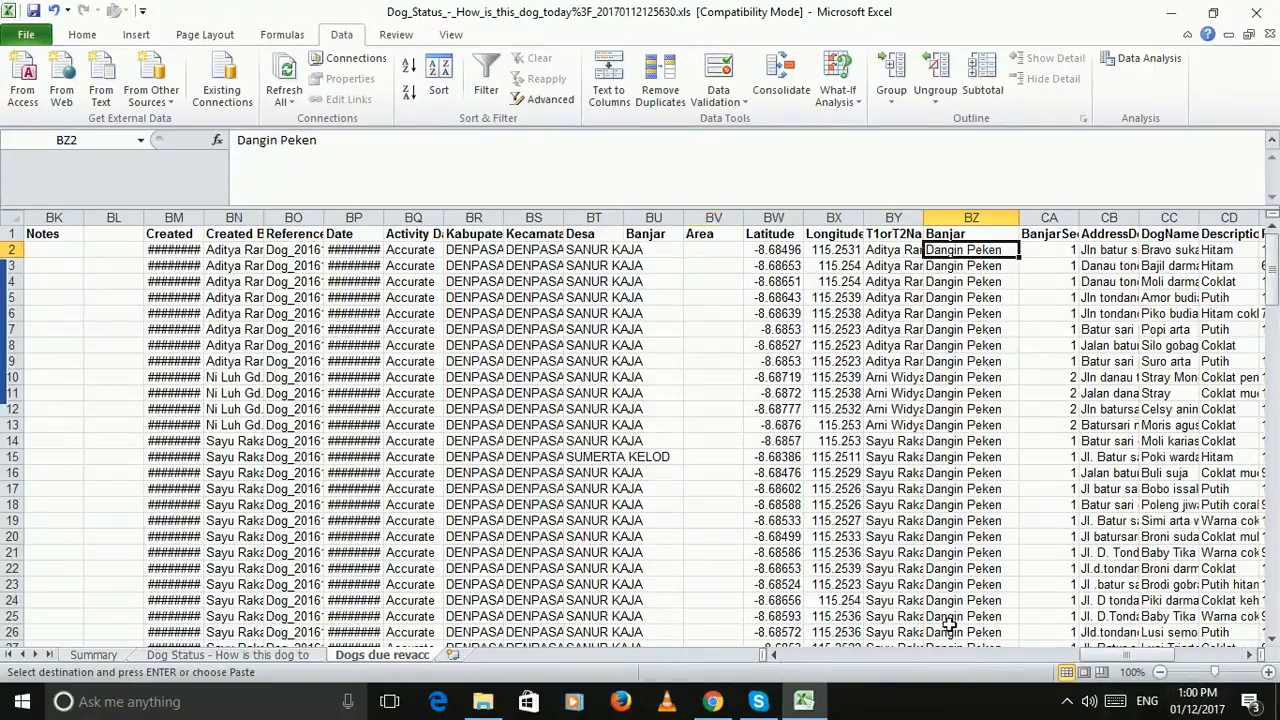
# - Examine the T1orT2Name, Banjar, DogName, DescriptionDog and OwnerName columns of the dogs due for revaccination
pyautogui.moveTo(1108, 654); pyautogui.dragTo(1134, 655)
pyautogui.click(534, 217)
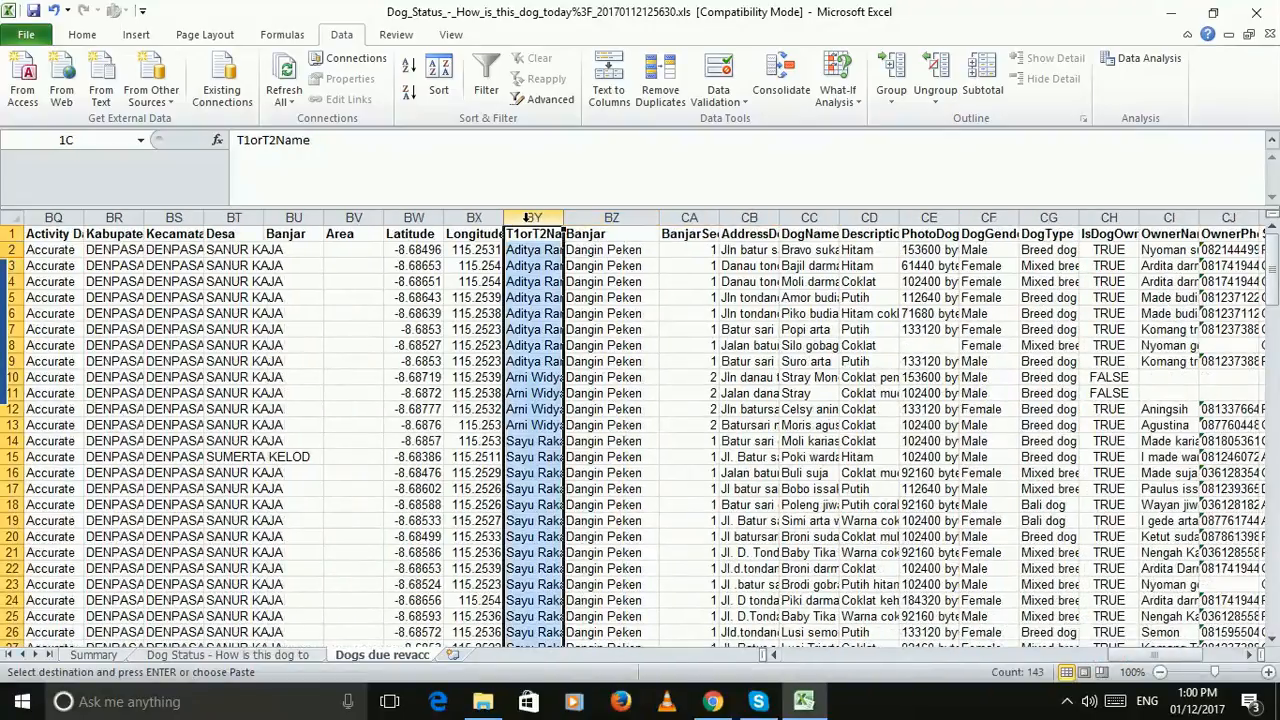
pyautogui.click(598, 218)
pyautogui.click(809, 218)
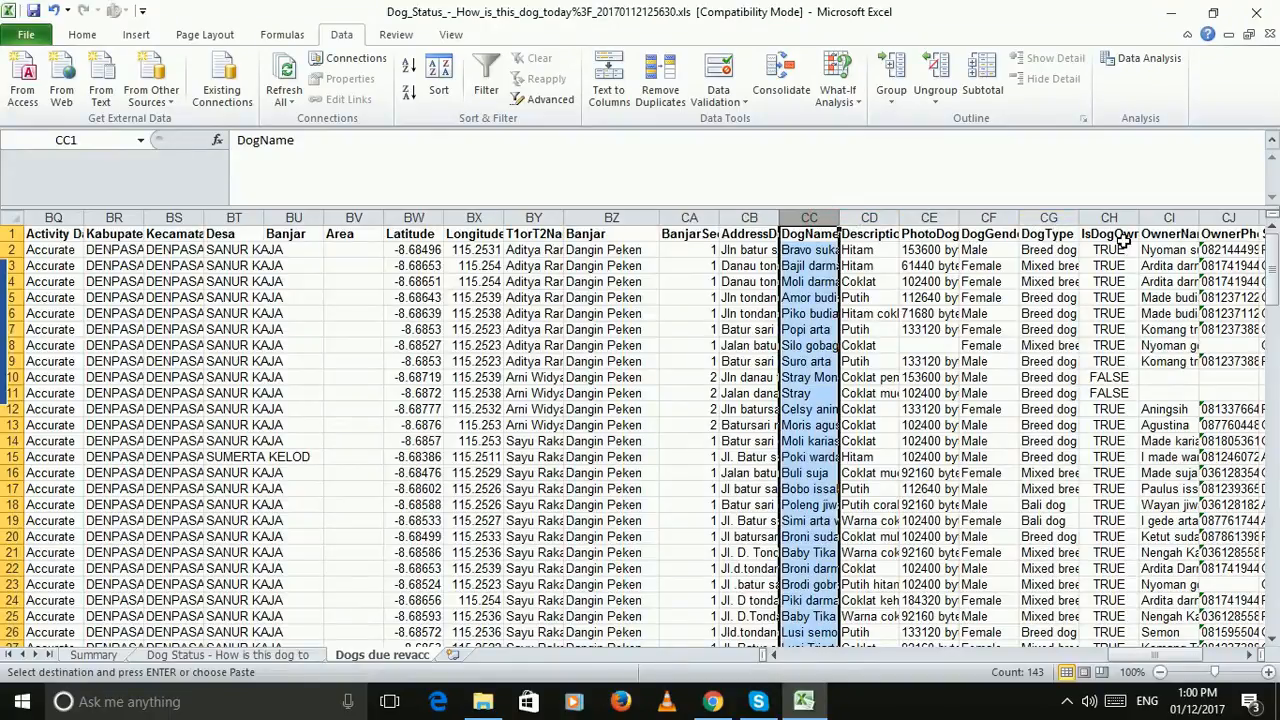
pyautogui.click(878, 217)
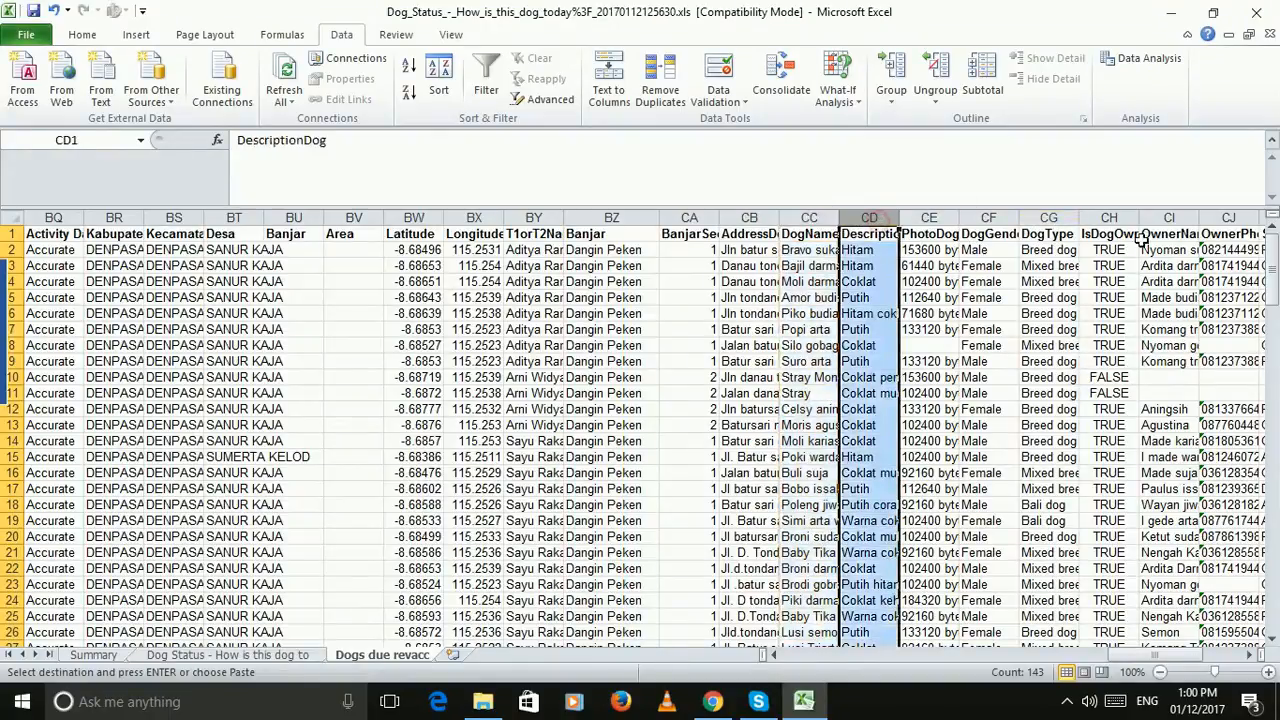
pyautogui.click(1168, 217)
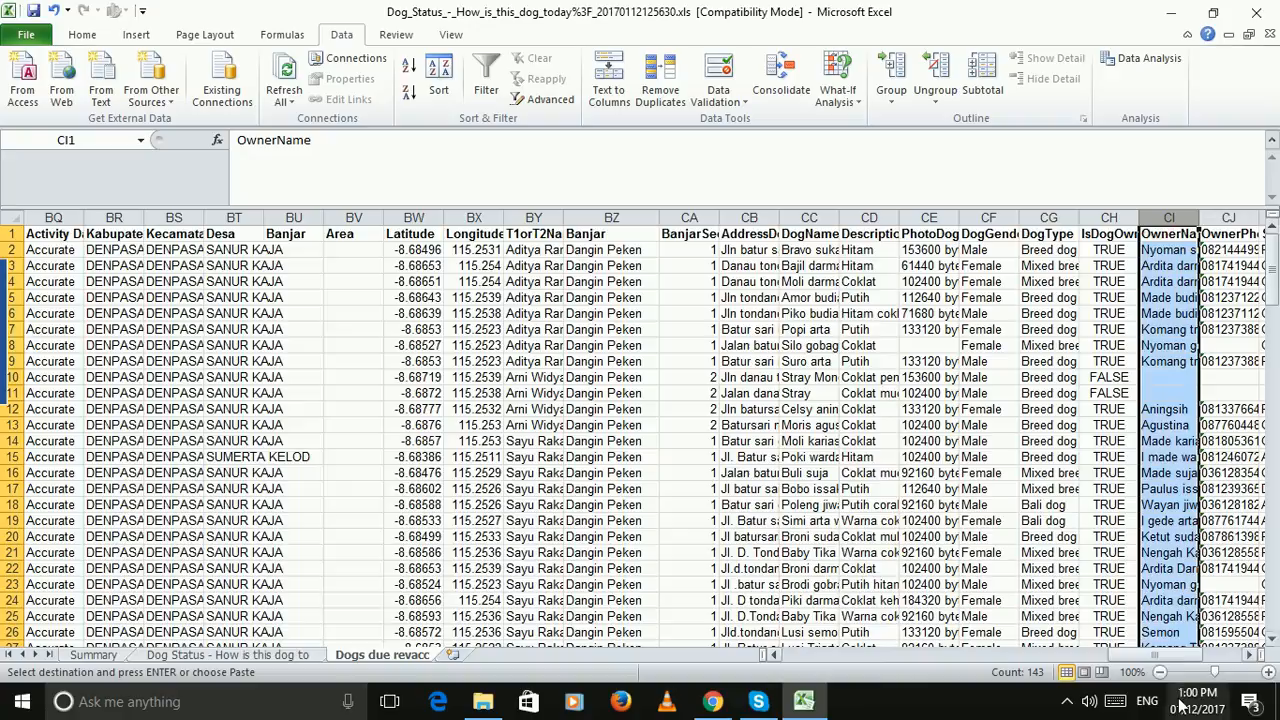
pyautogui.click(1250, 655)
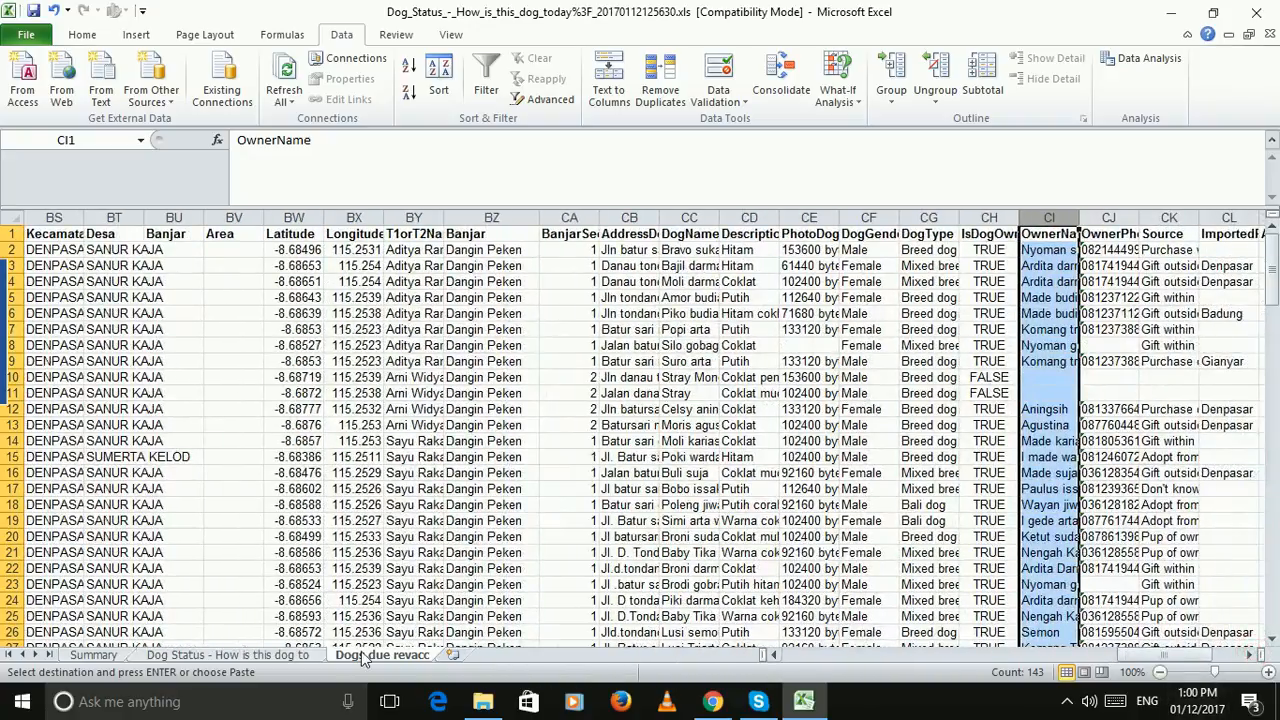
# - Clear the row selection on the Dog Status sheet and save the workbook from the Dogs due revacc sheet
pyautogui.click(310, 656)
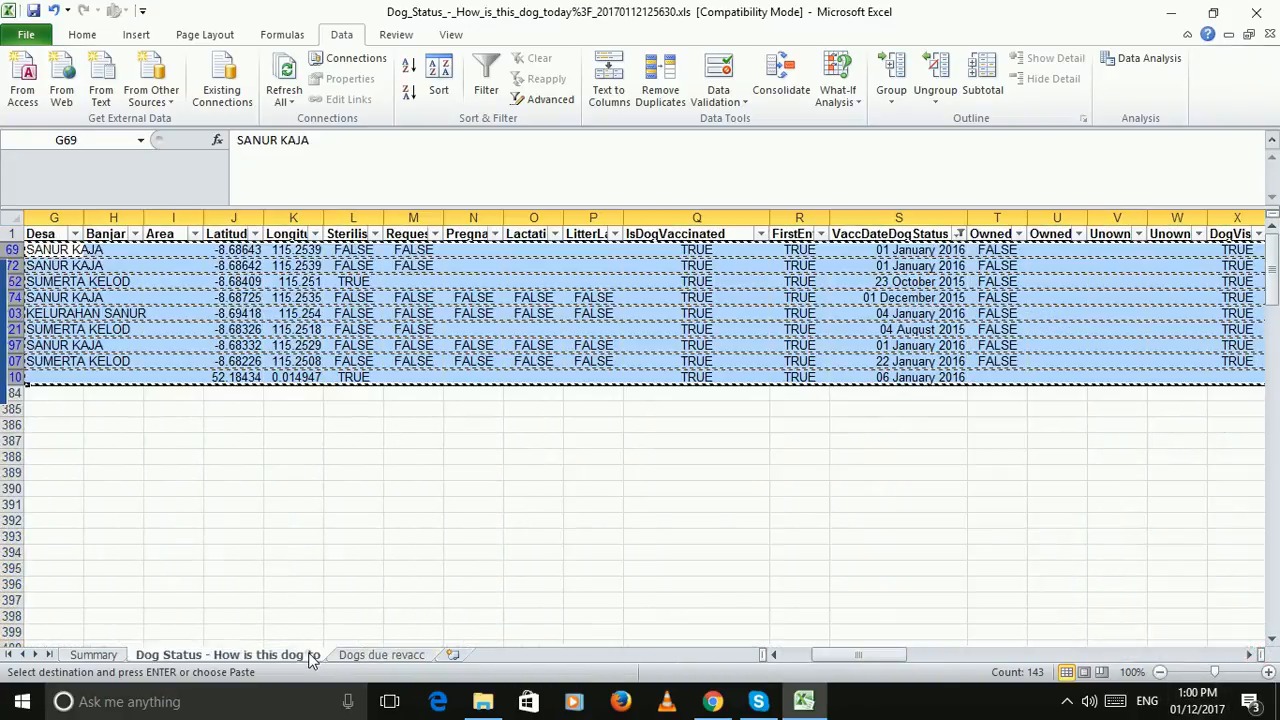
pyautogui.click(293, 441)
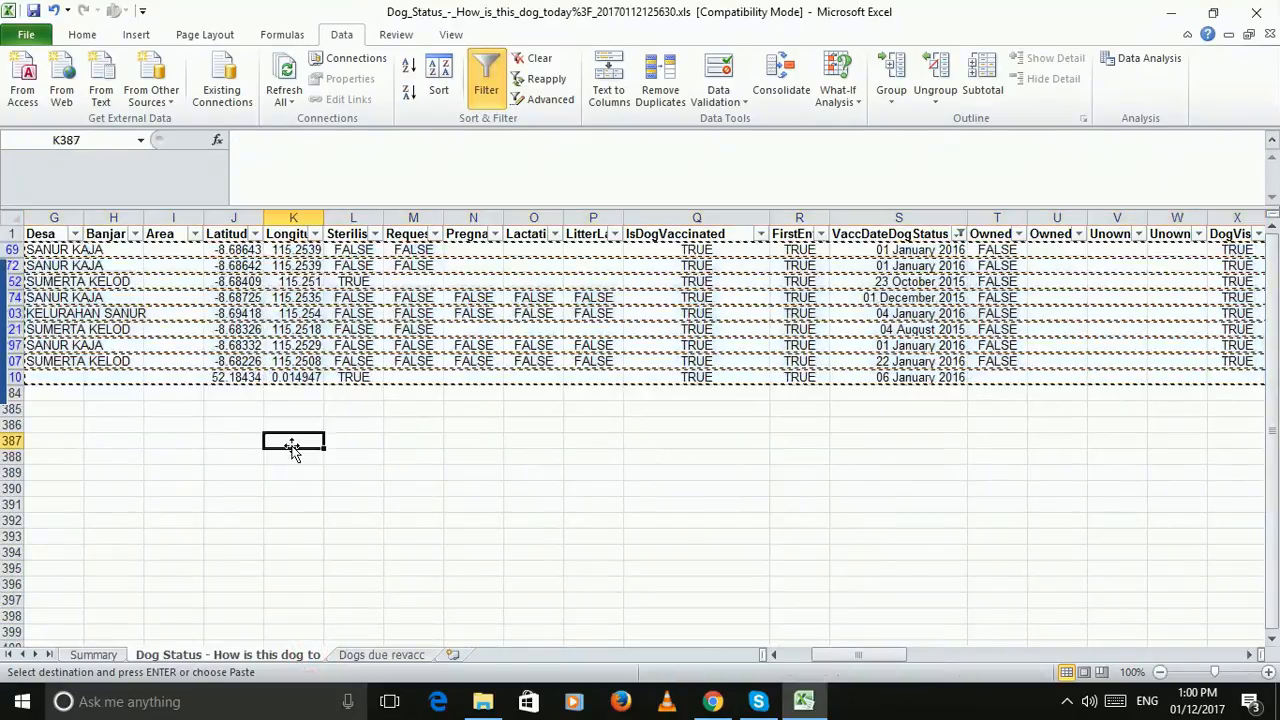
pyautogui.click(384, 655)
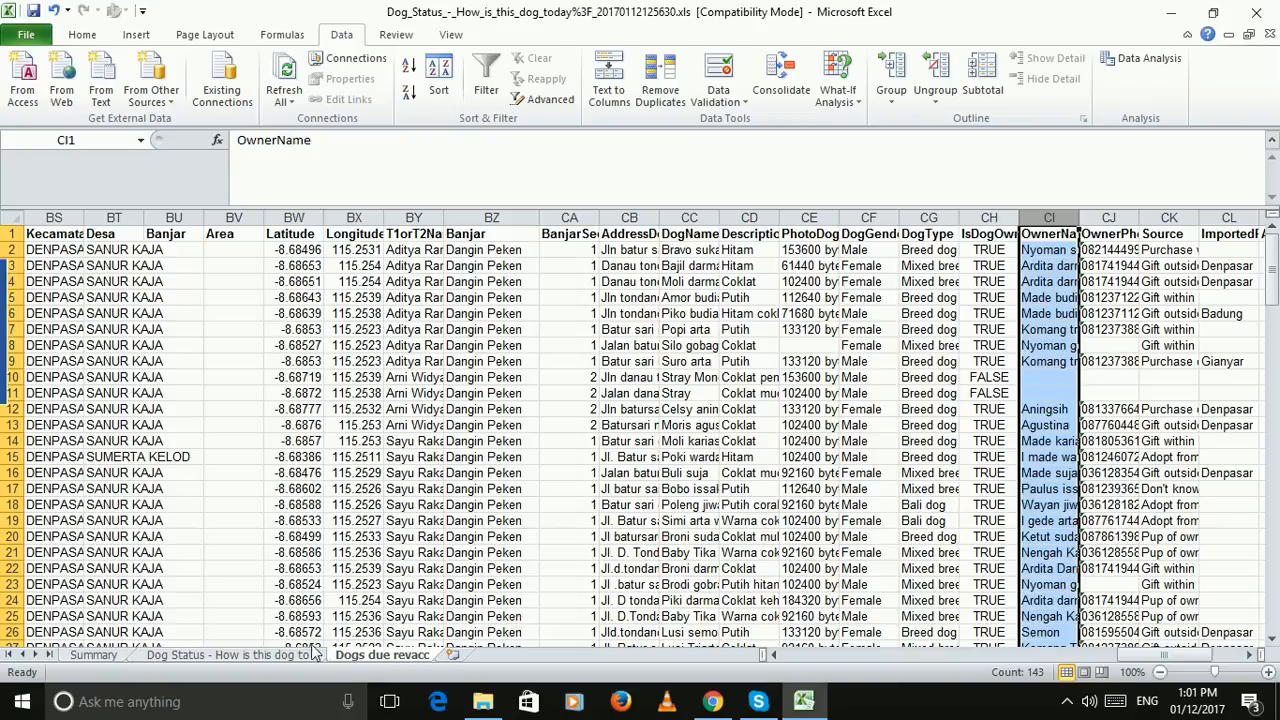
pyautogui.click(33, 11)
# - Turn off filtering on the Dog Status sheet to show all records again
pyautogui.click(318, 655)
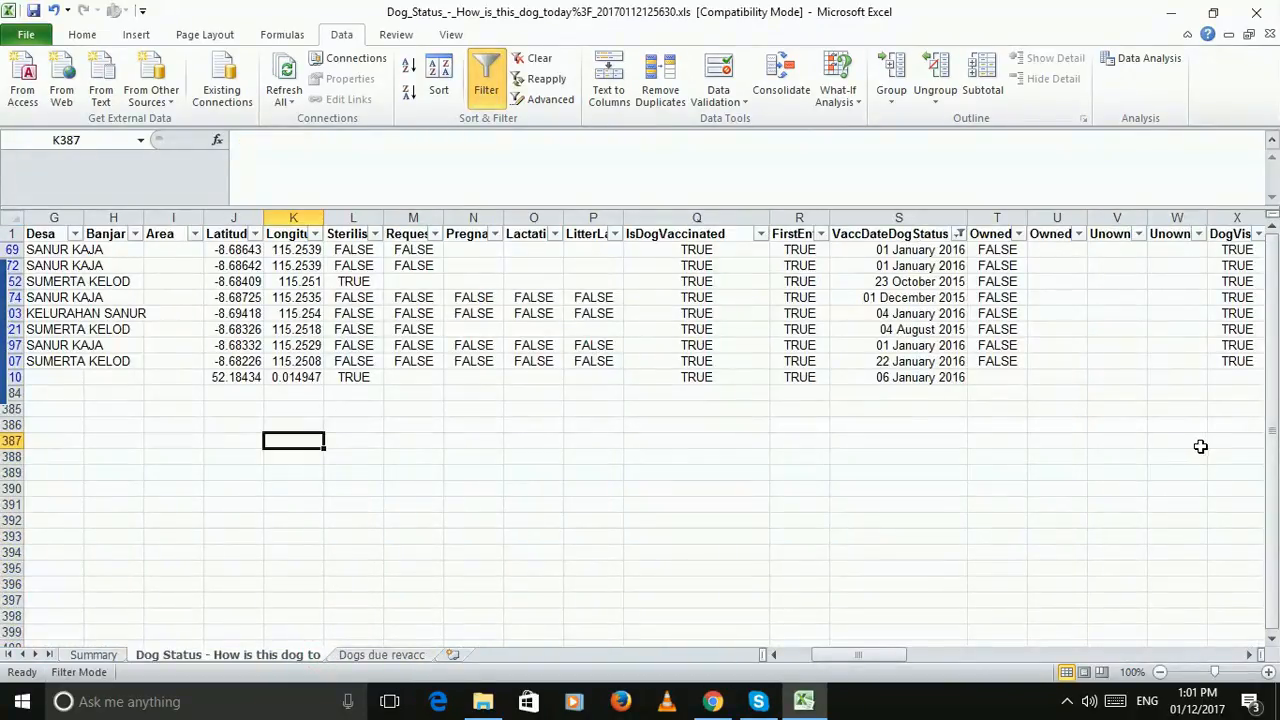
pyautogui.click(959, 234)
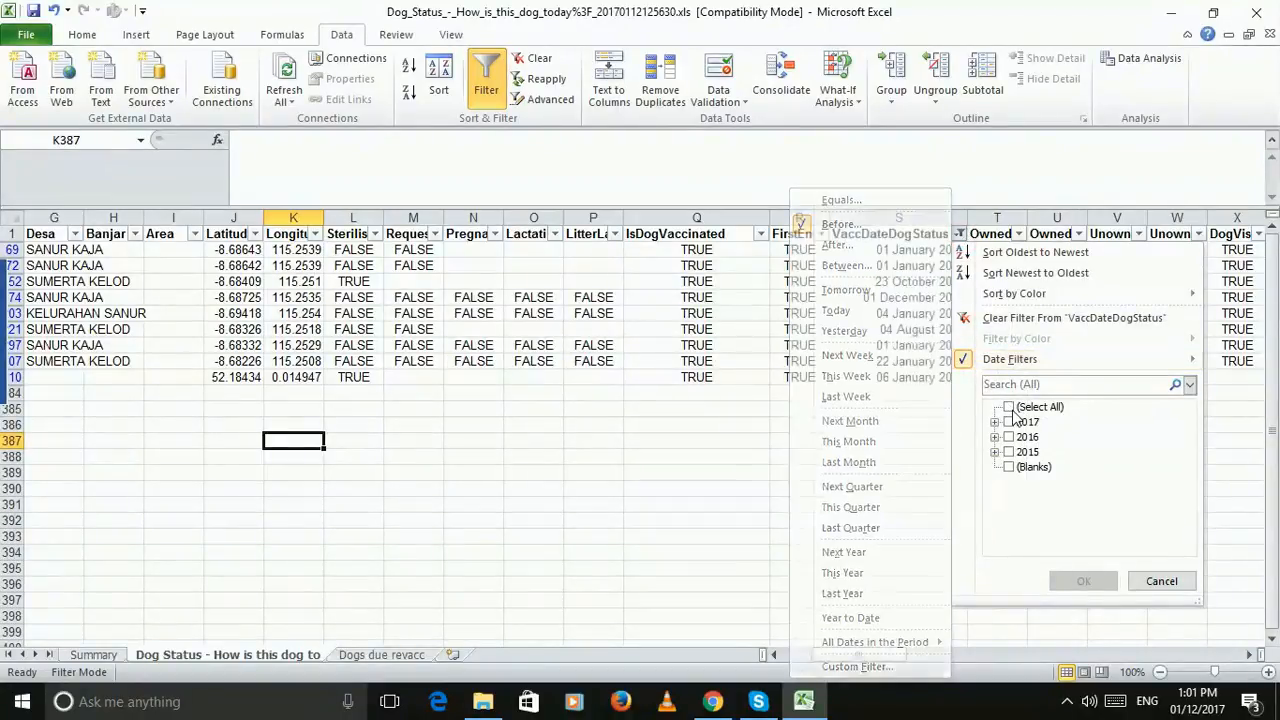
pyautogui.moveTo(965, 357)
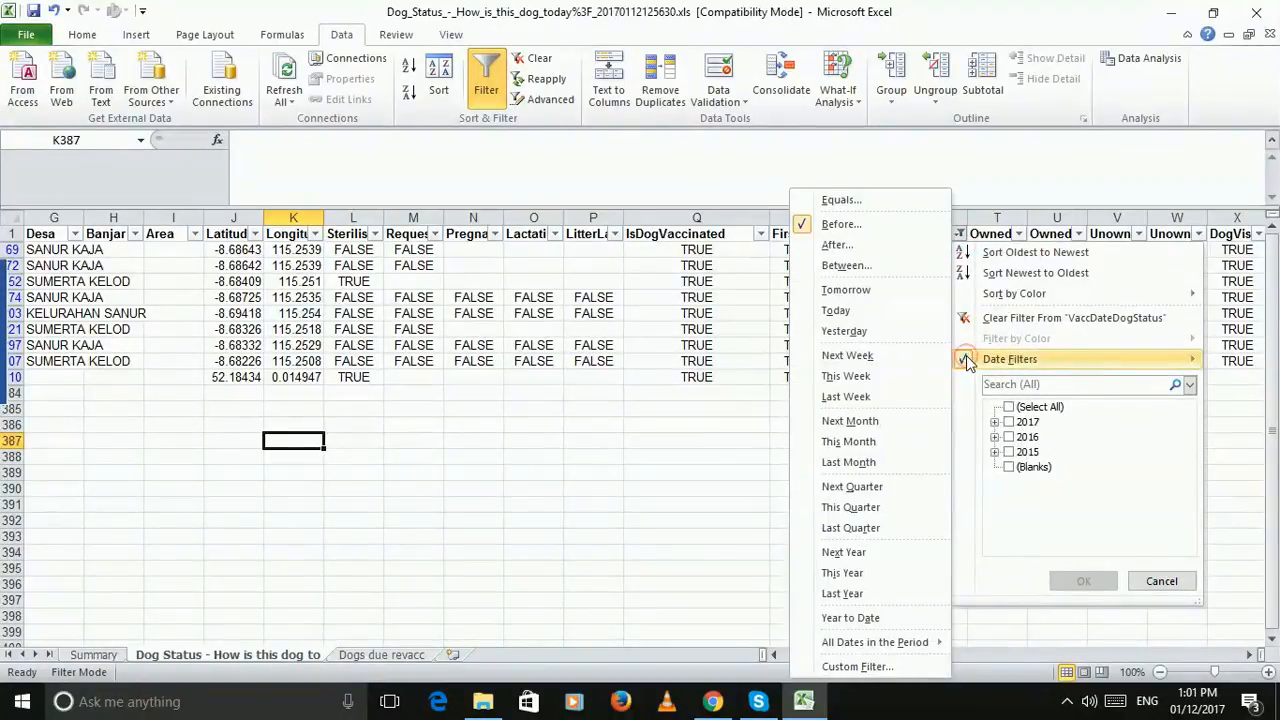
pyautogui.click(1182, 588)
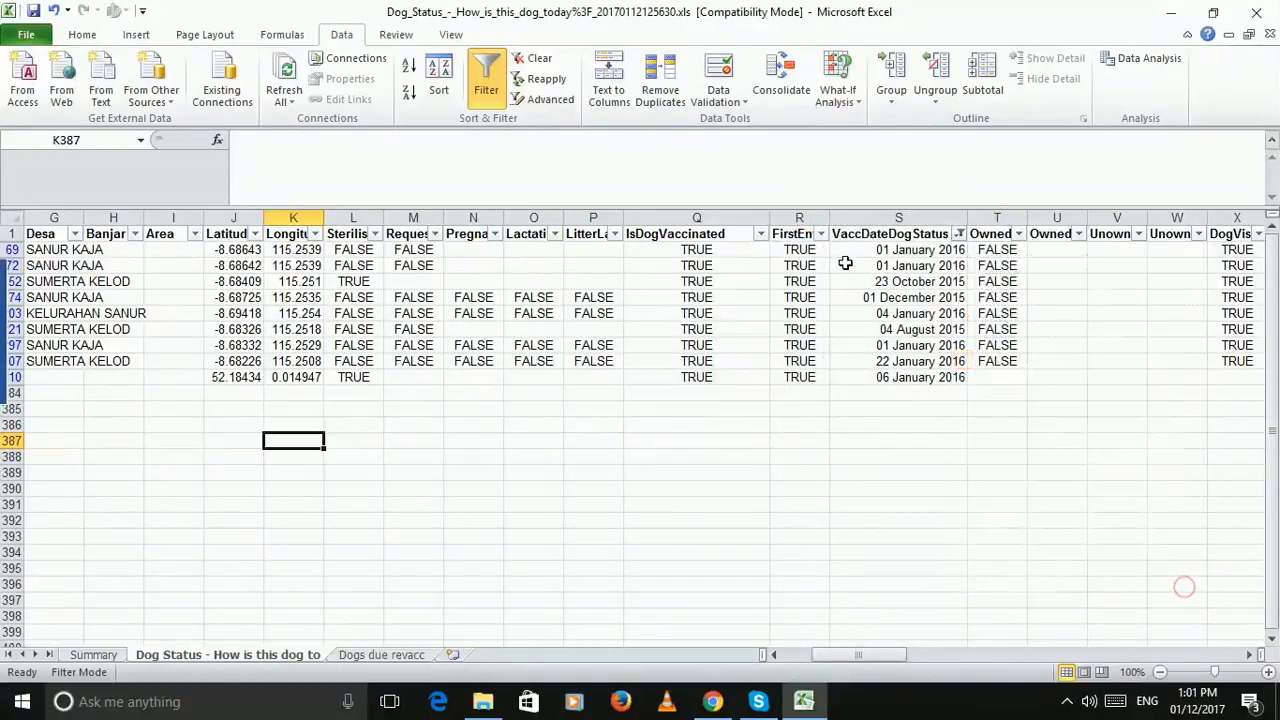
pyautogui.click(488, 78)
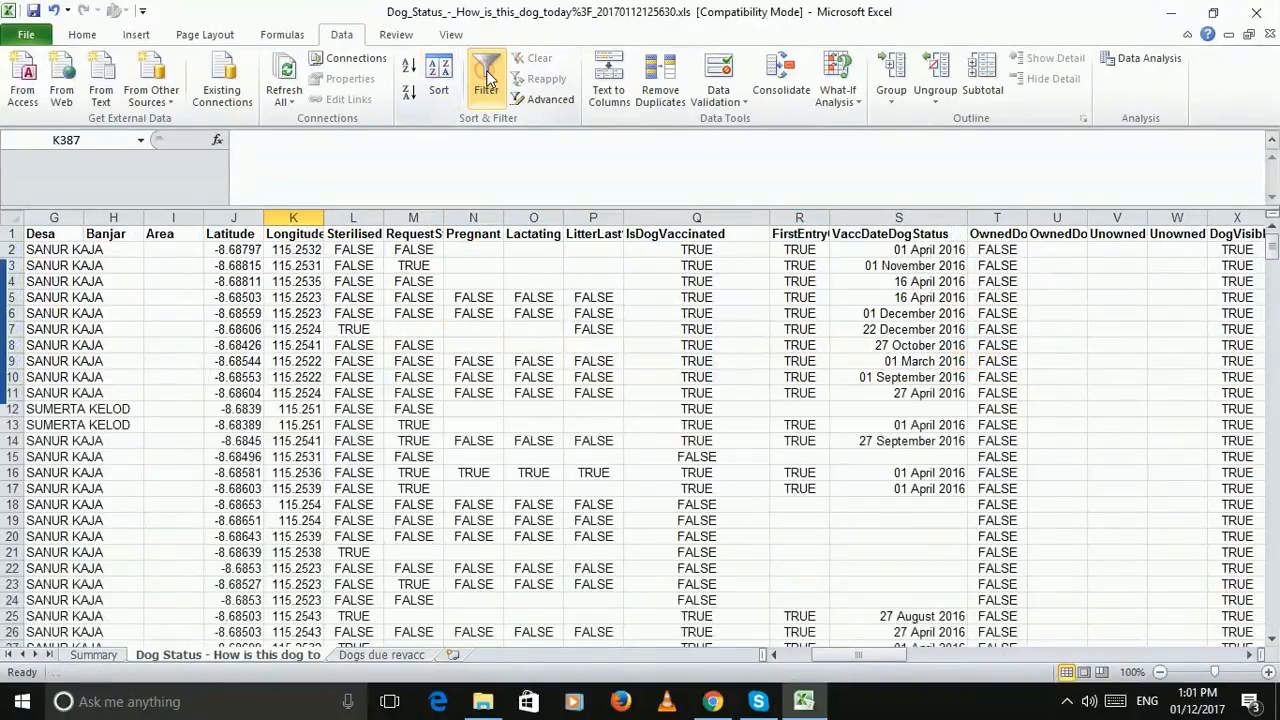
pyautogui.click(489, 74)
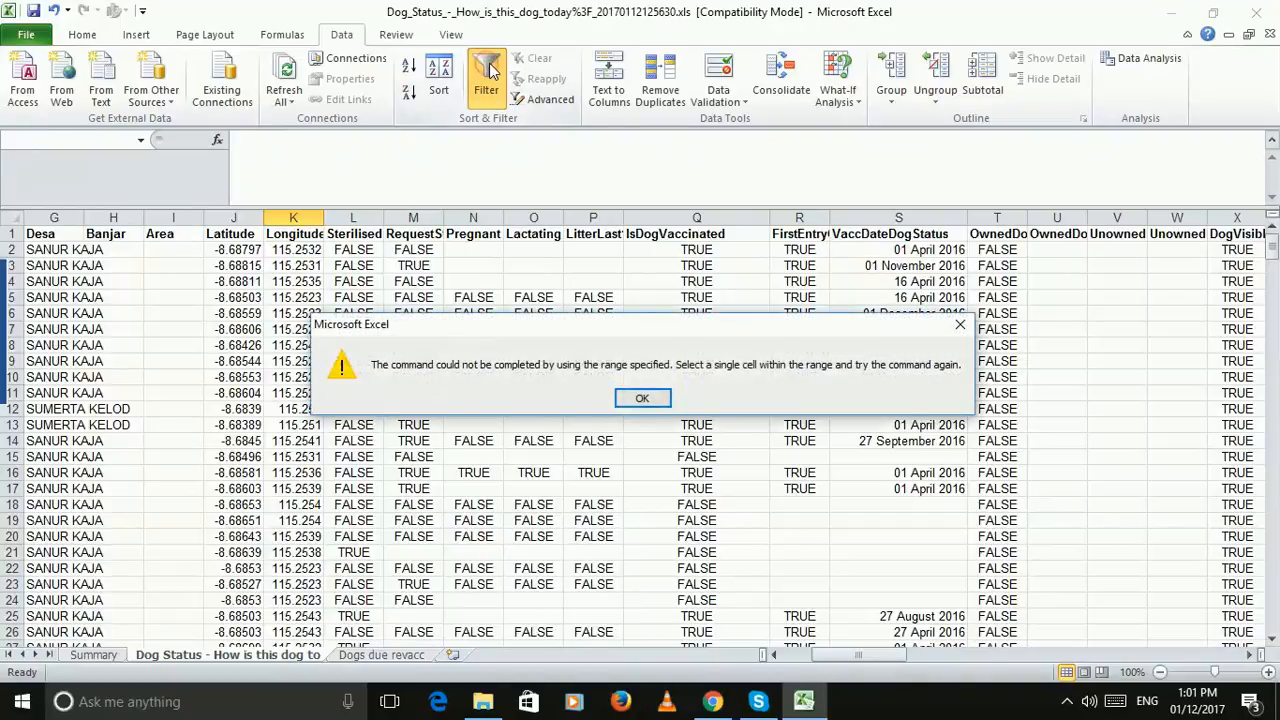
pyautogui.click(658, 398)
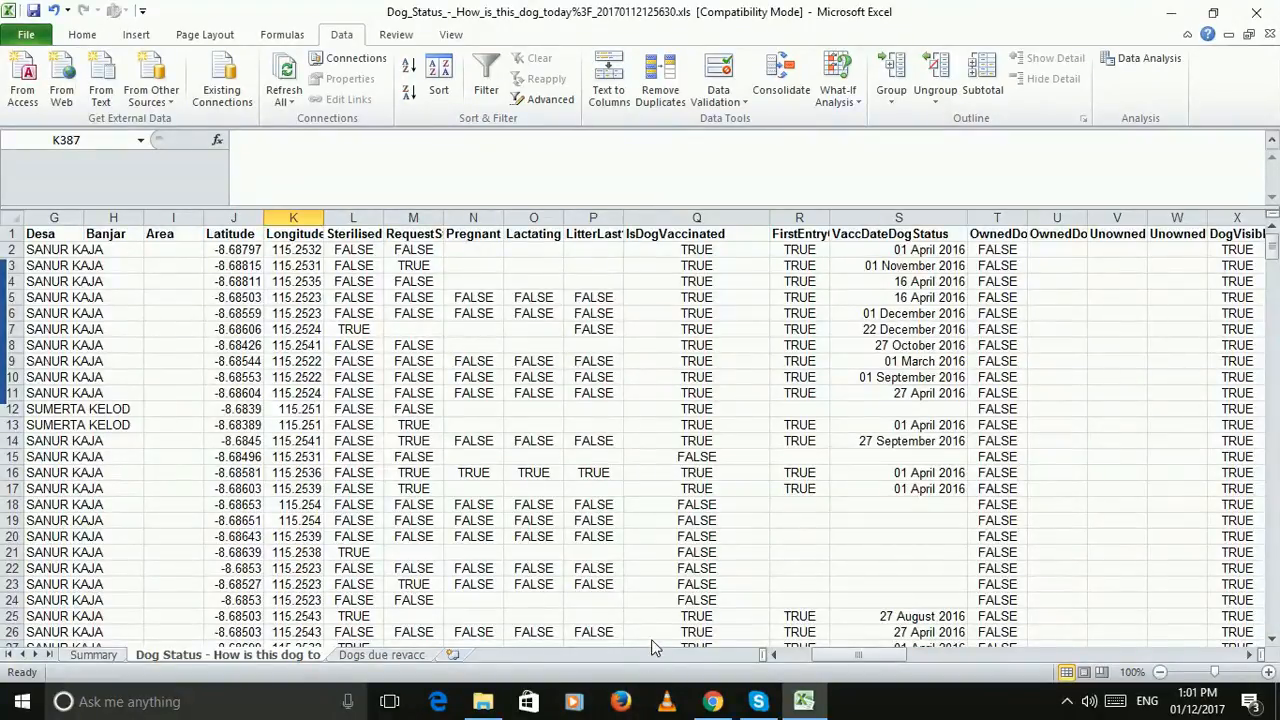
# - Start saving the workbook under a new name and browse to the Archive folder inside Dropbox's 2 IFAW > Bali > Data folder
pyautogui.moveTo(864, 660); pyautogui.dragTo(840, 658)
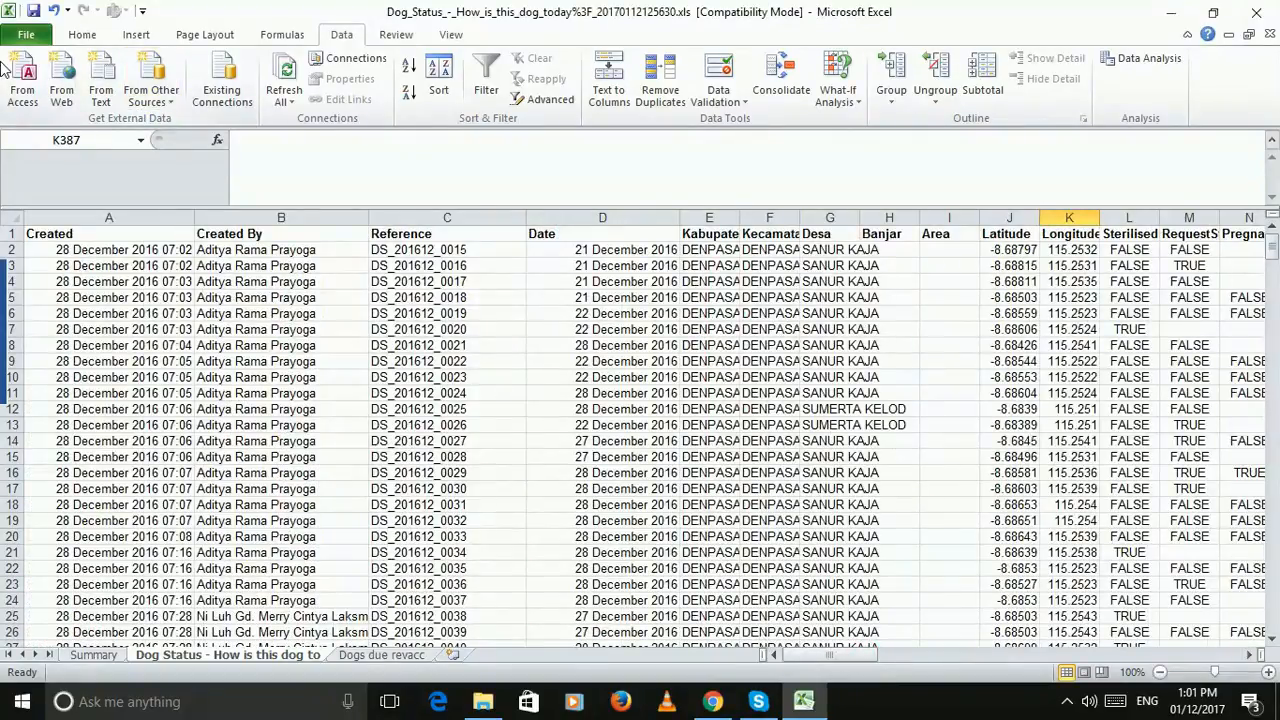
pyautogui.click(27, 37)
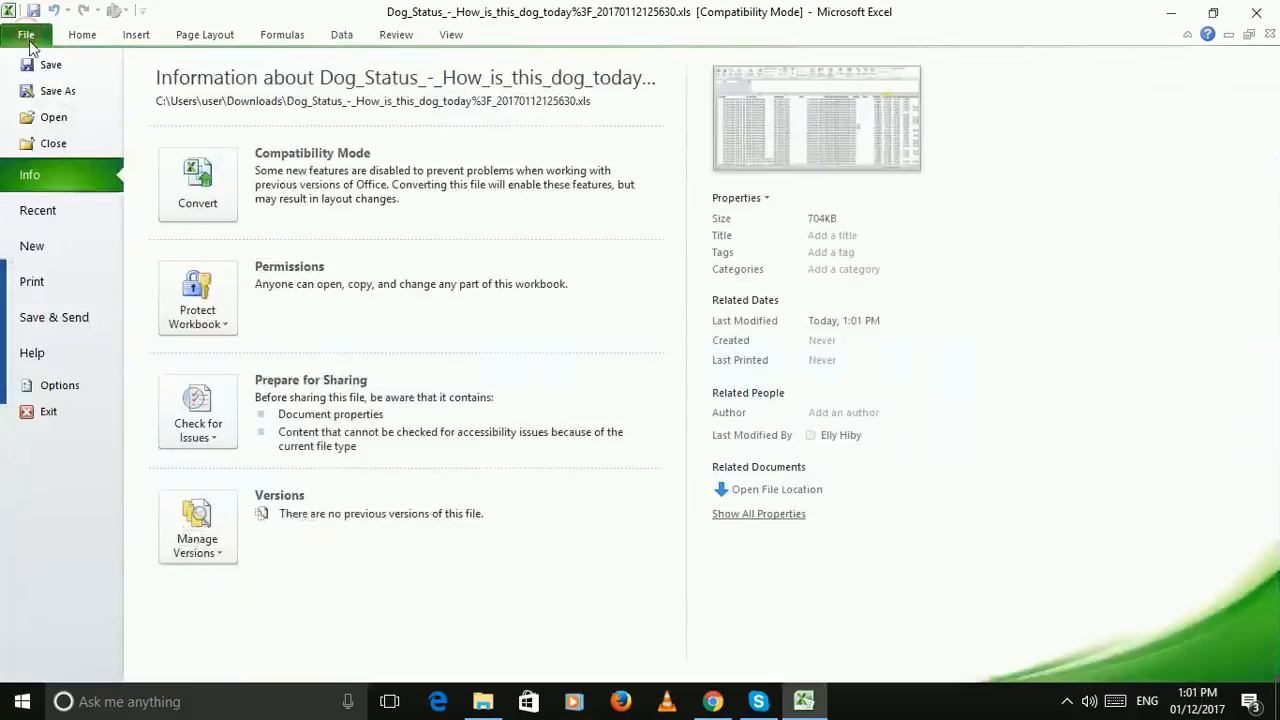
pyautogui.click(58, 93)
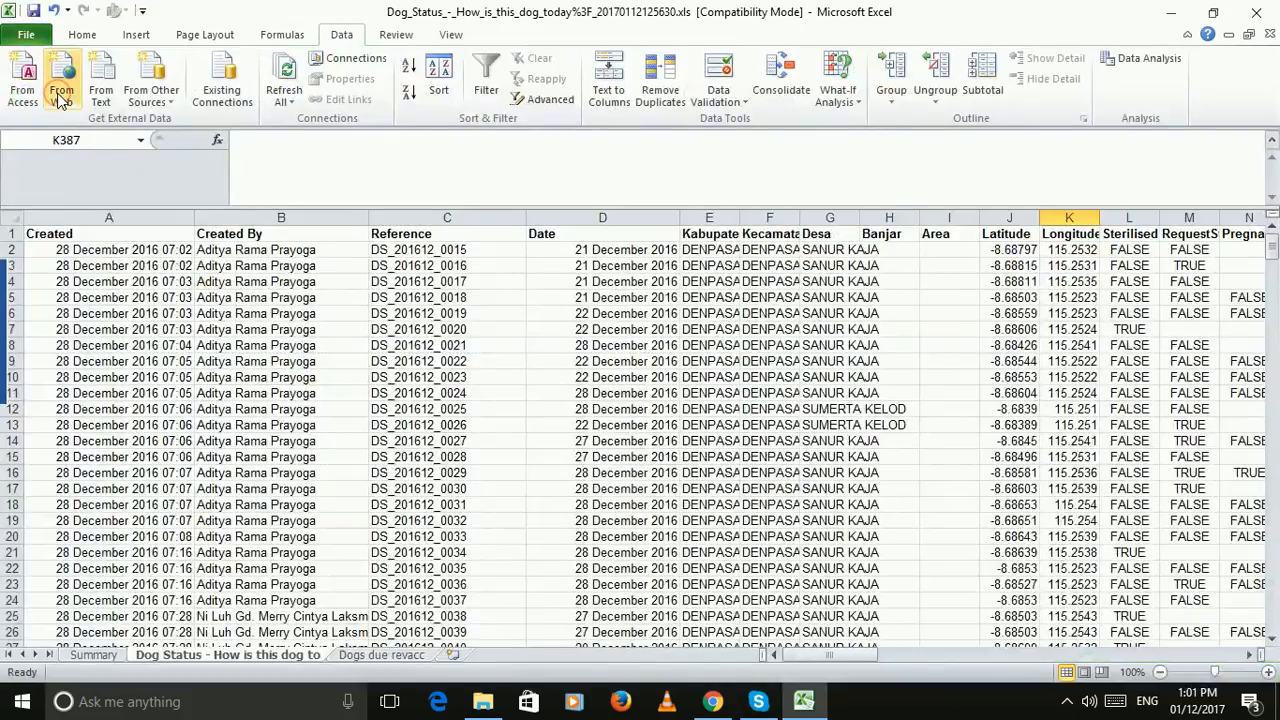
pyautogui.scroll(5, 140, 115)
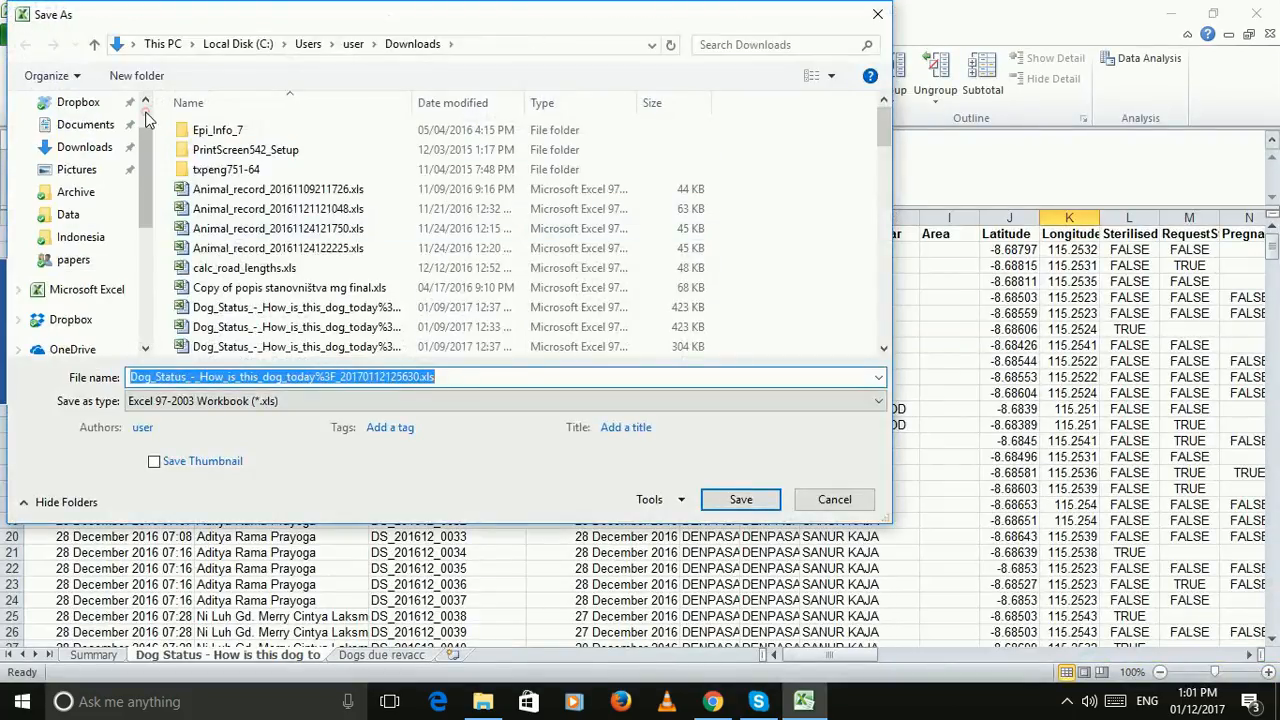
pyautogui.click(127, 162)
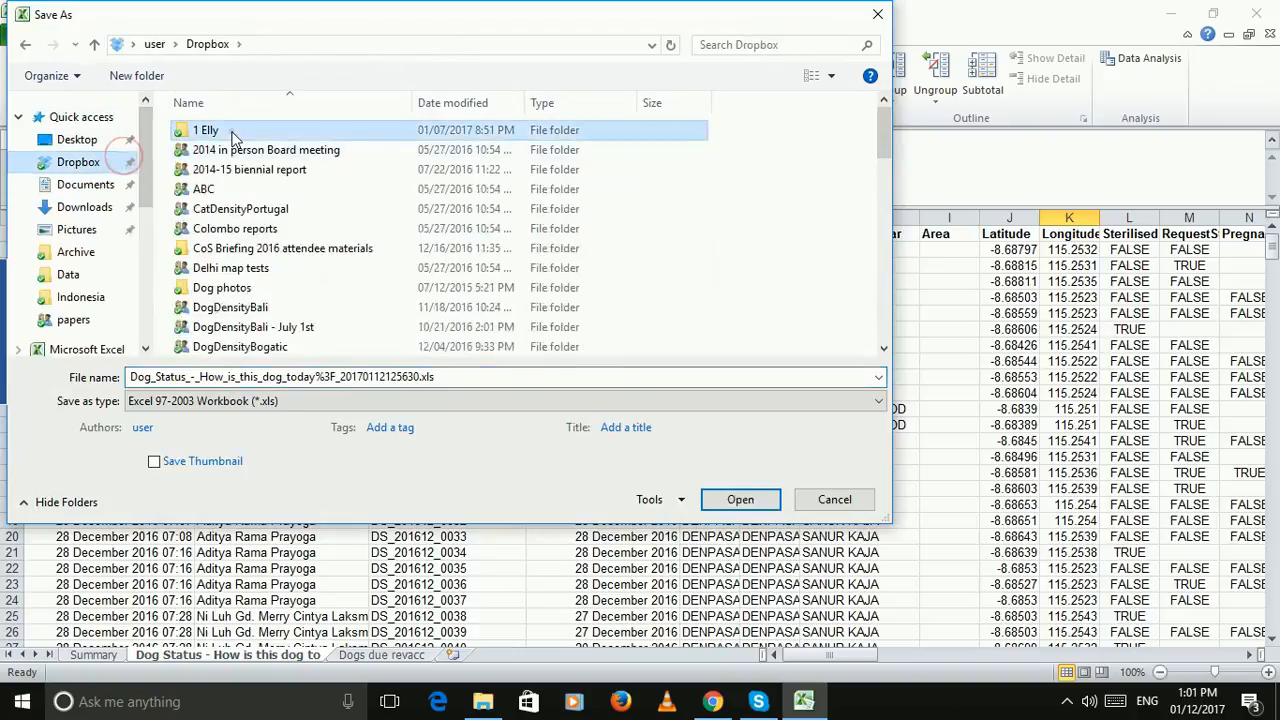
pyautogui.doubleClick(205, 130)
pyautogui.doubleClick(215, 149)
pyautogui.doubleClick(230, 130)
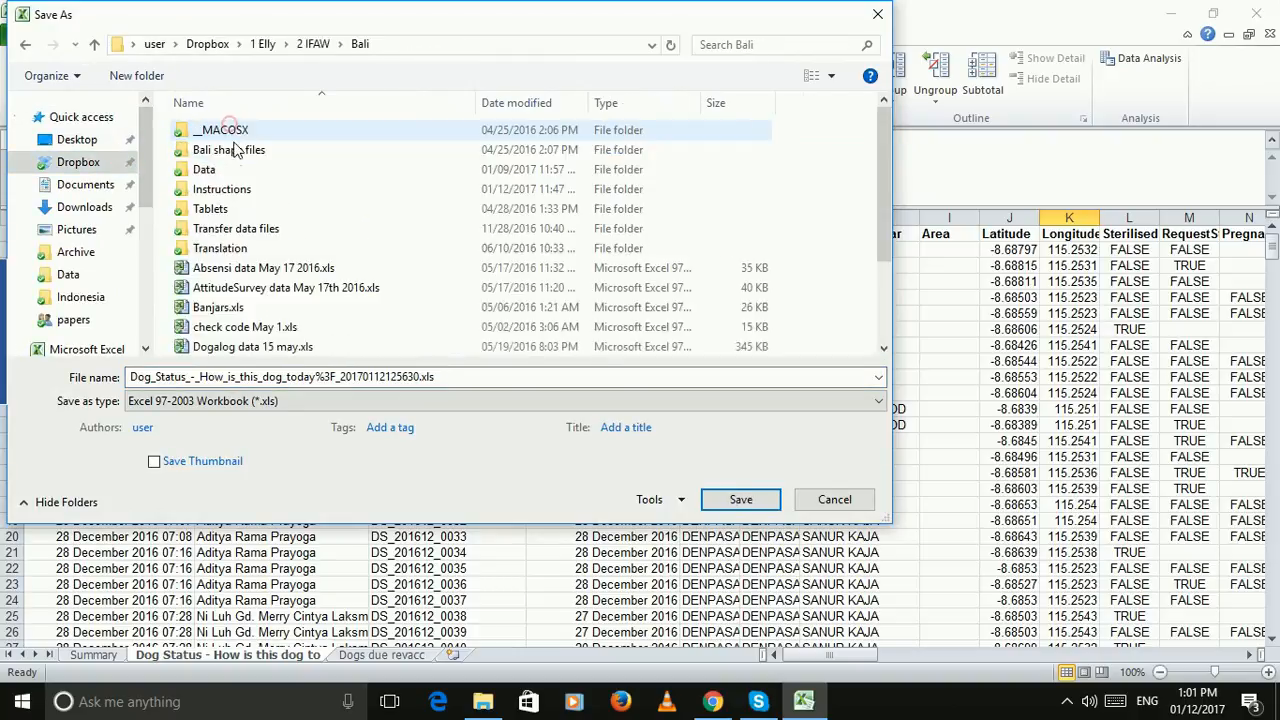
pyautogui.doubleClick(225, 169)
pyautogui.doubleClick(237, 130)
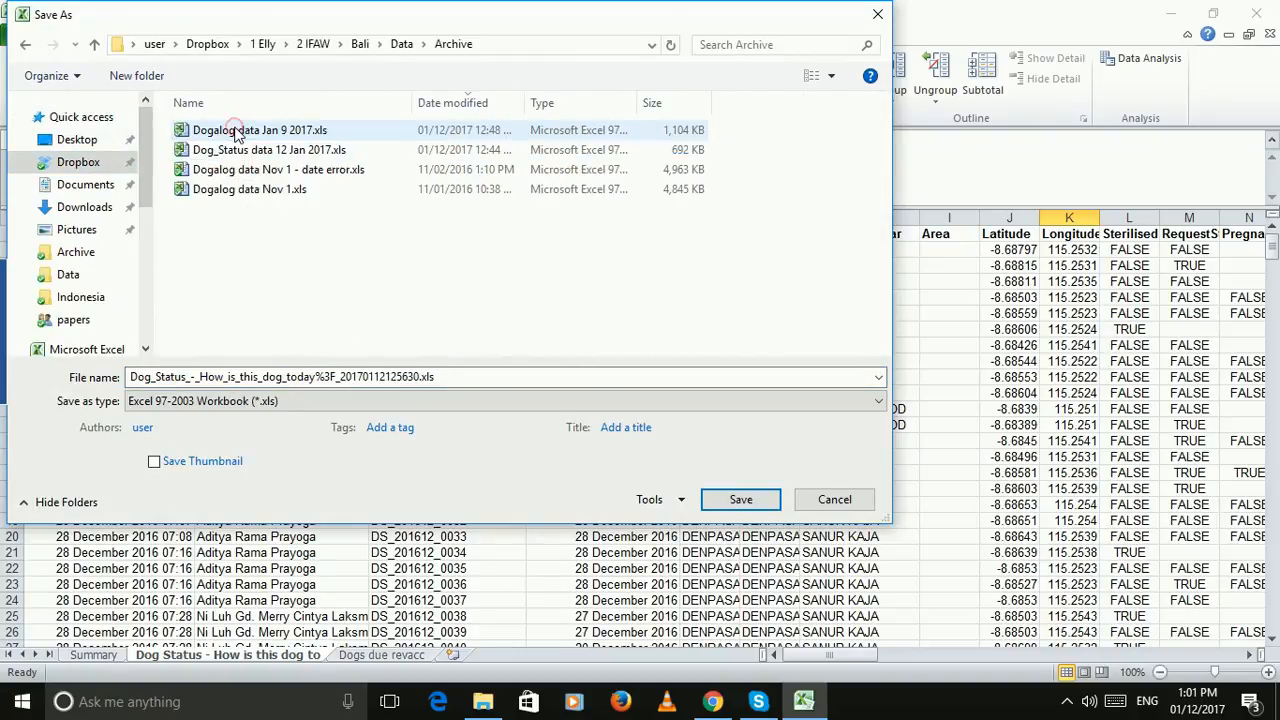
# - Save the workbook as Dog_Status data 12 Jan 2017.xls, replacing the existing file of that name
pyautogui.click(292, 151)
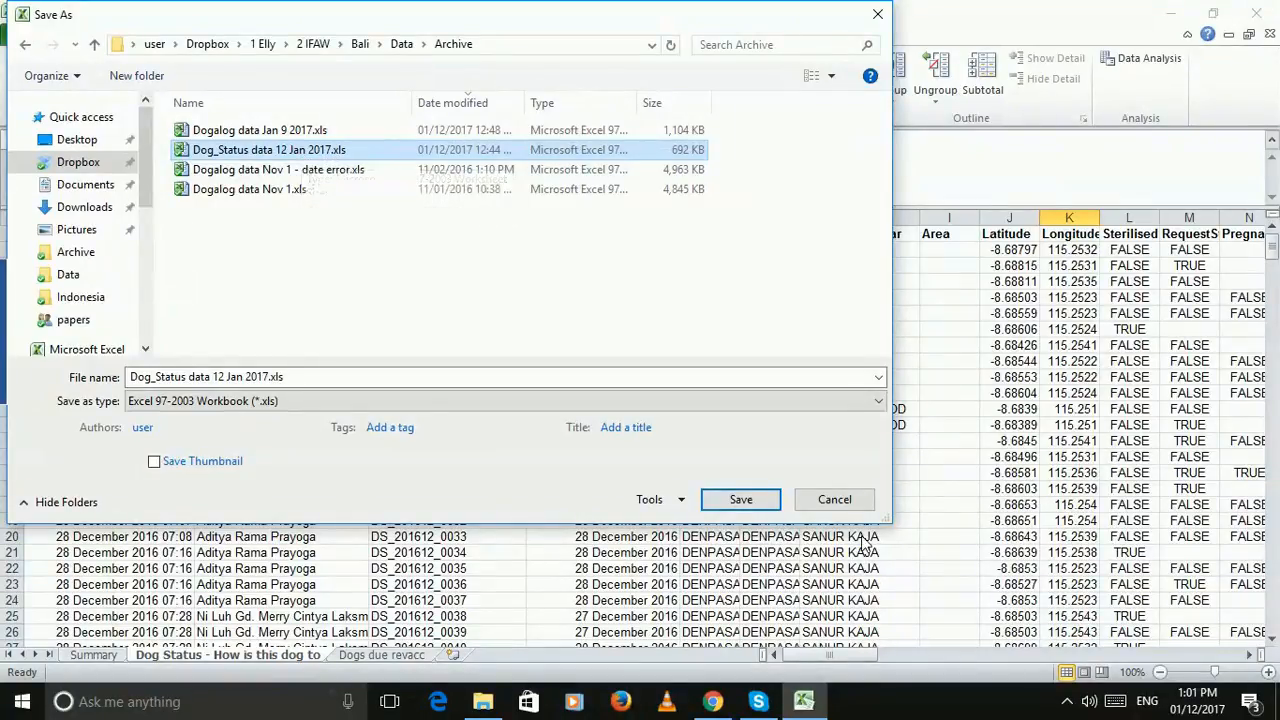
pyautogui.click(750, 504)
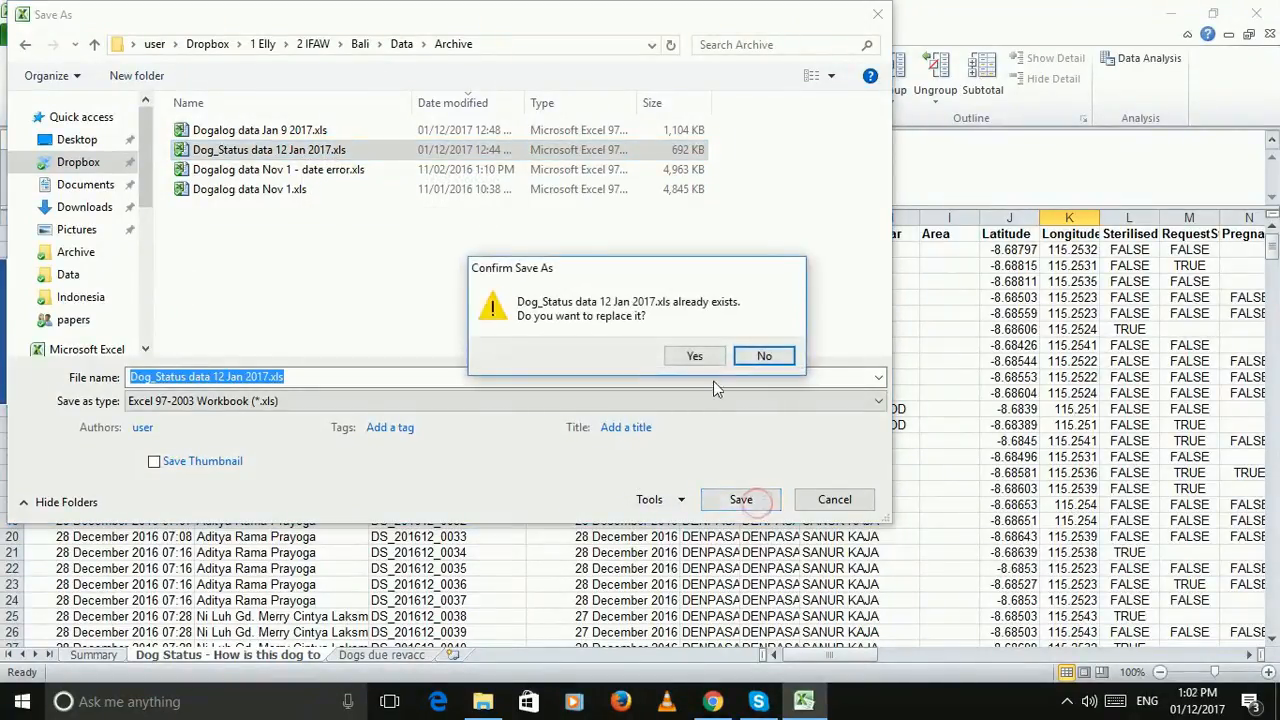
pyautogui.click(697, 356)
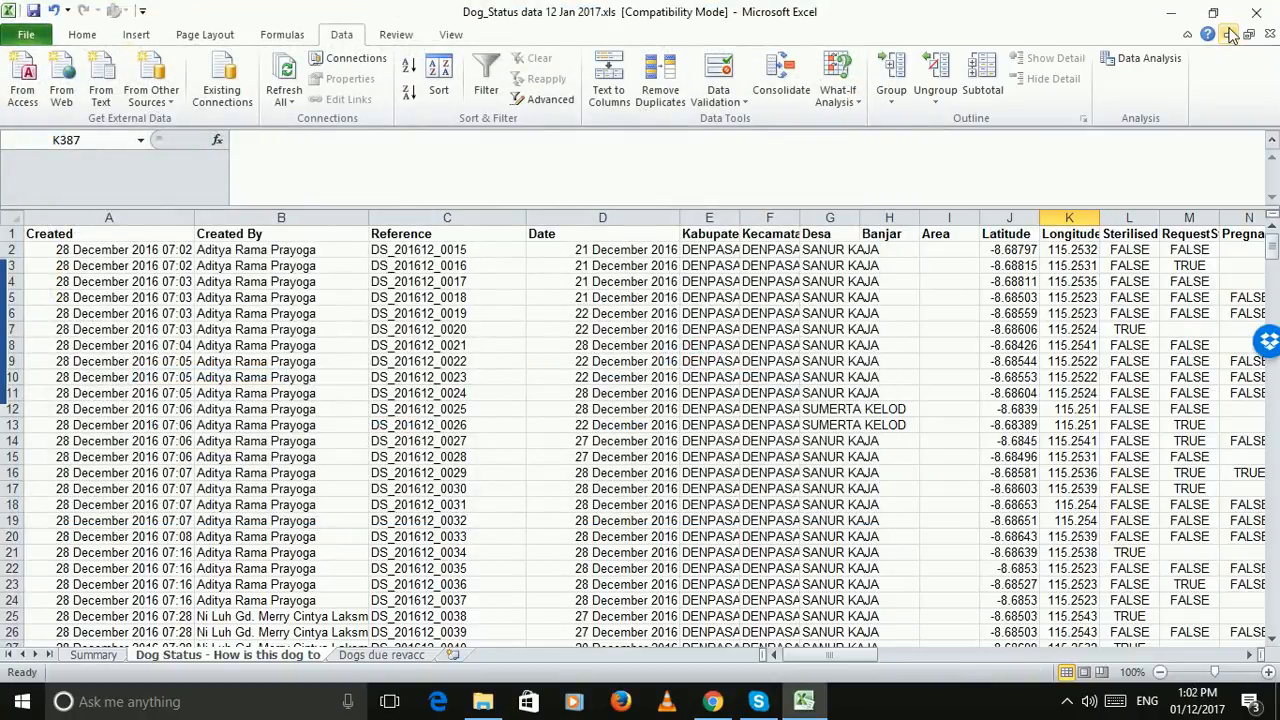
# - Close both open Excel workbooks and launch the Visual Dashboard in Epi Info
pyautogui.click(1256, 12)
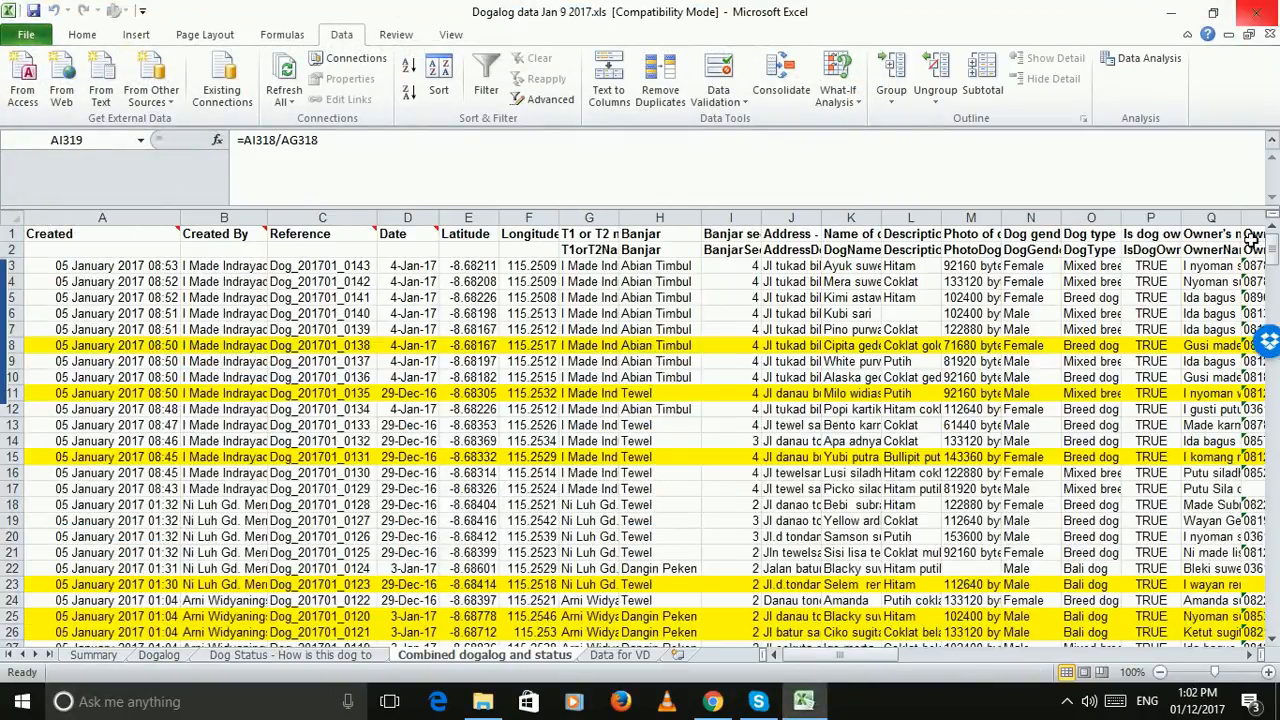
pyautogui.click(1256, 12)
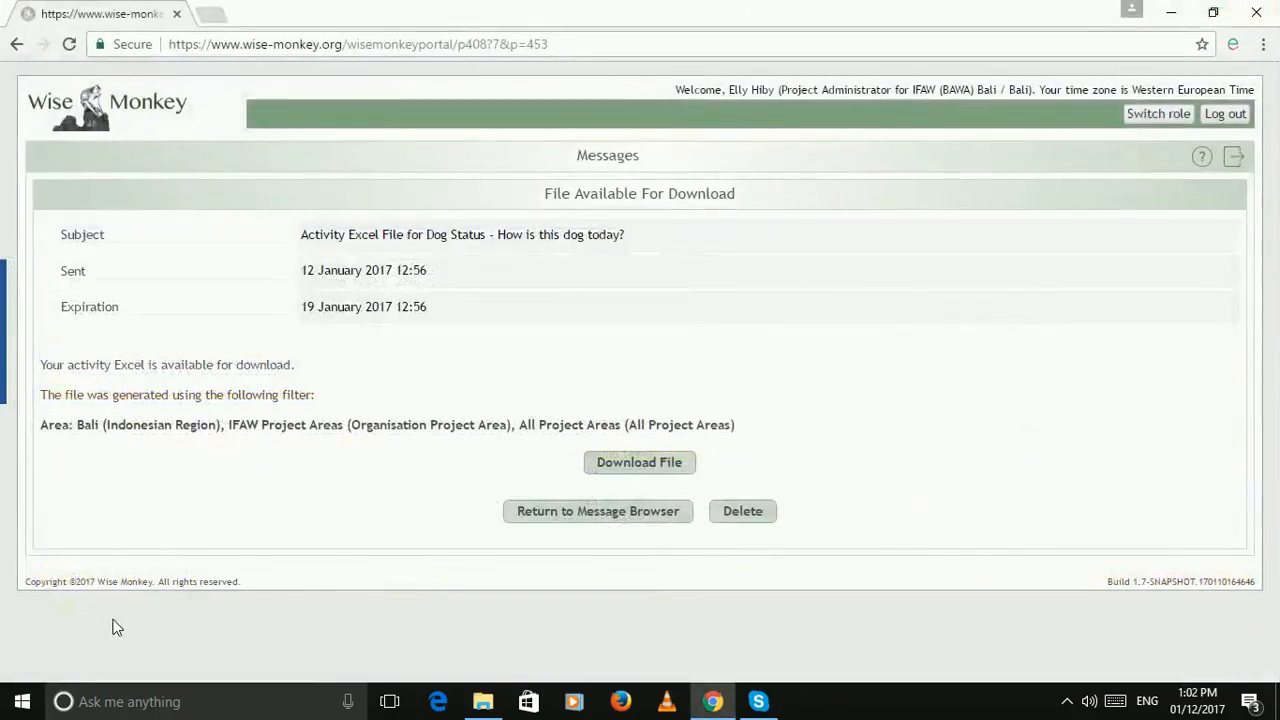
pyautogui.click(22, 701)
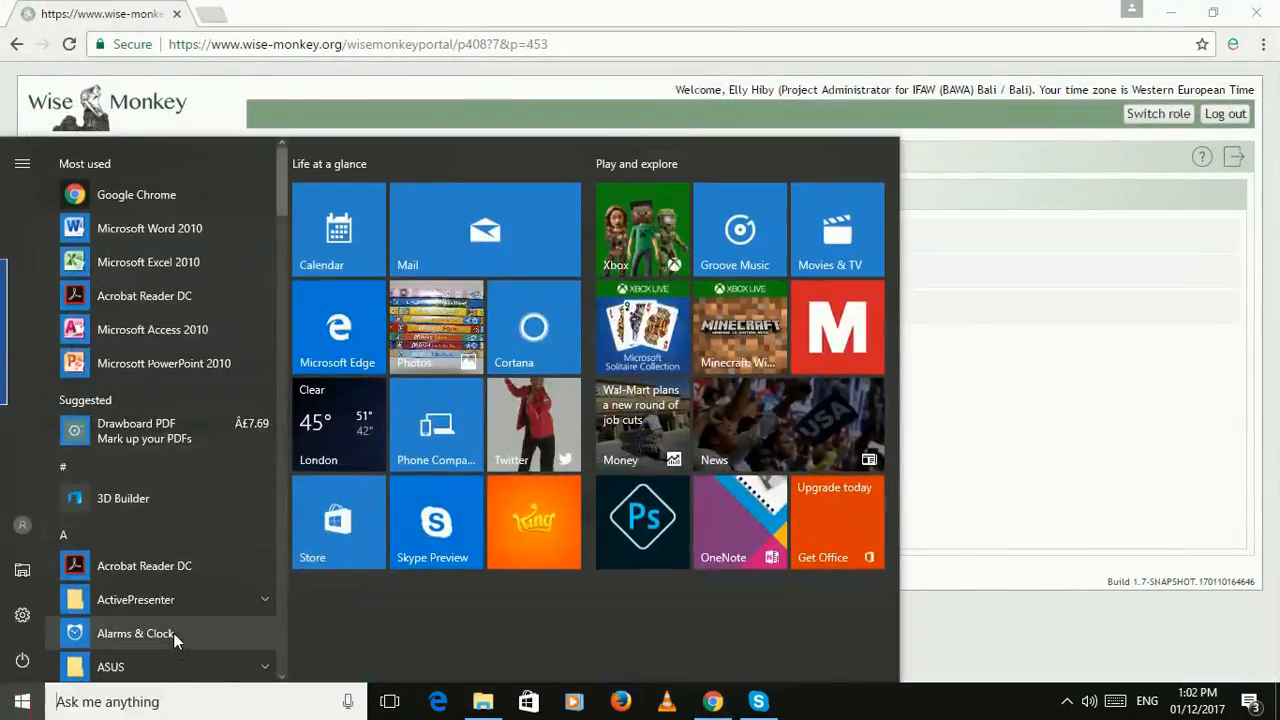
pyautogui.scroll(-5, 173, 625)
pyautogui.click(156, 512)
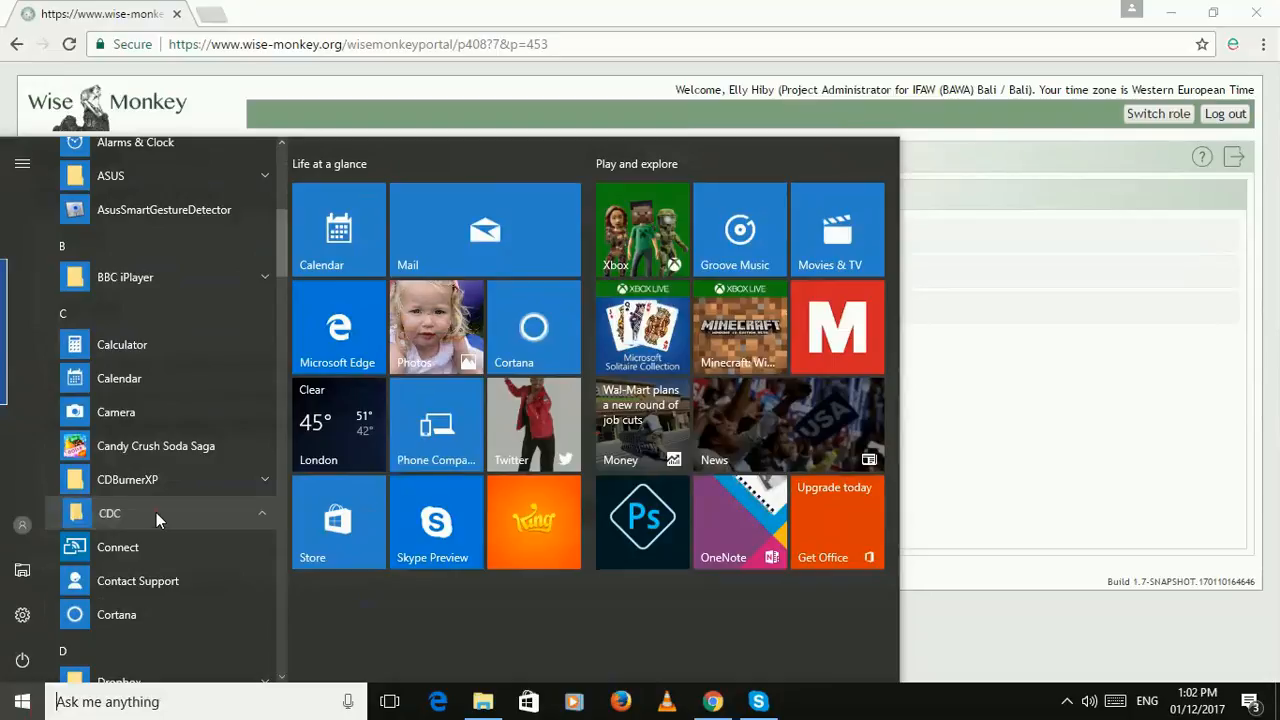
pyautogui.click(160, 550)
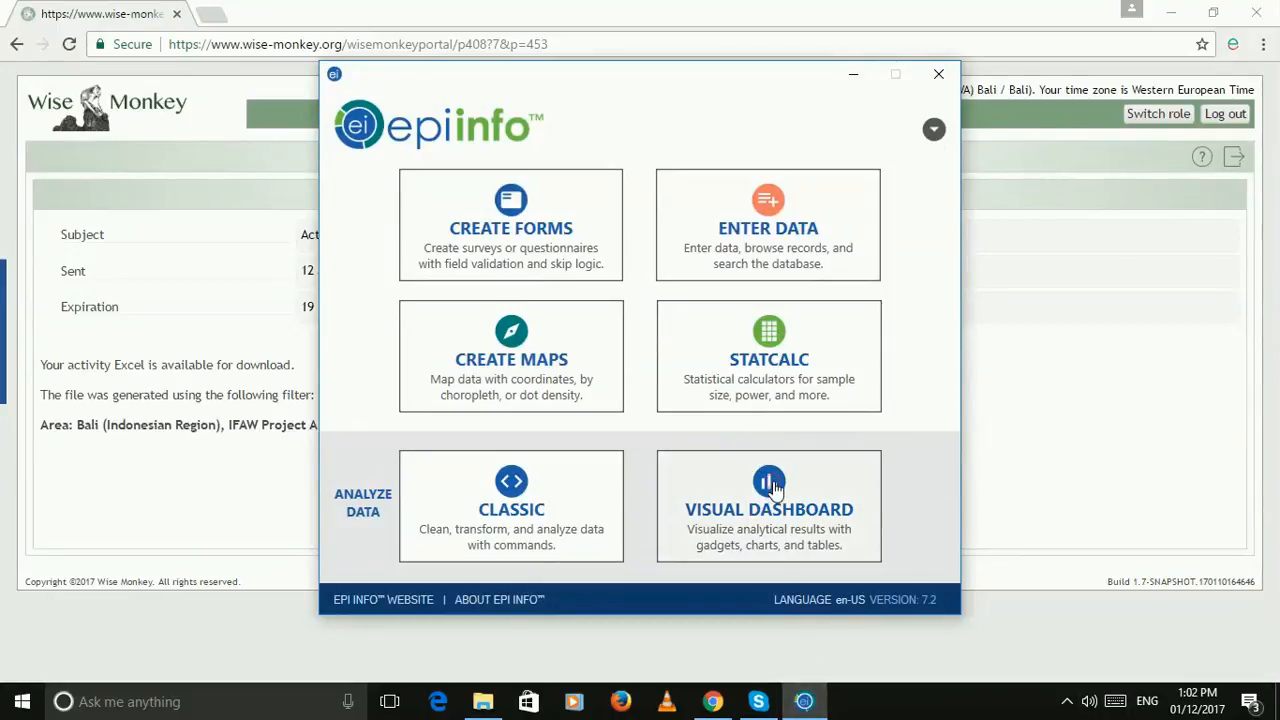
pyautogui.click(773, 487)
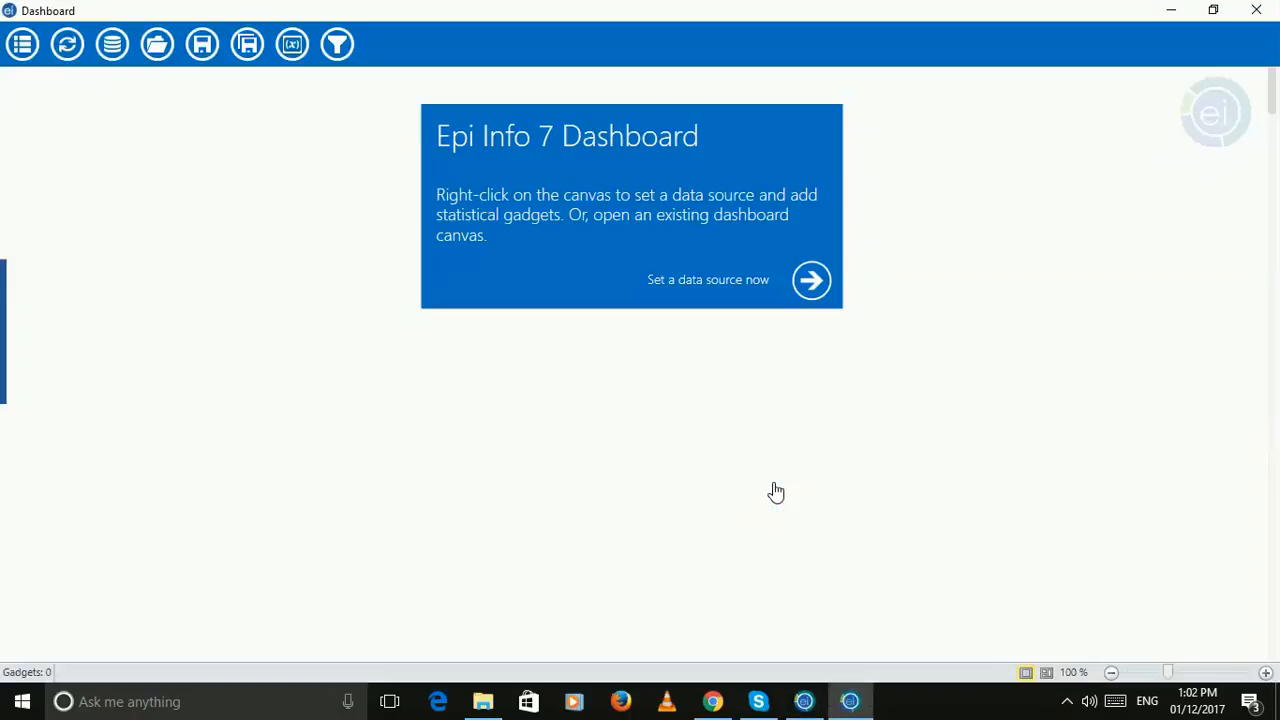
# - Open the existing dashboard canvas DM data Vaccination status today.cvs7 from the Bali > Data folder
pyautogui.click(22, 45)
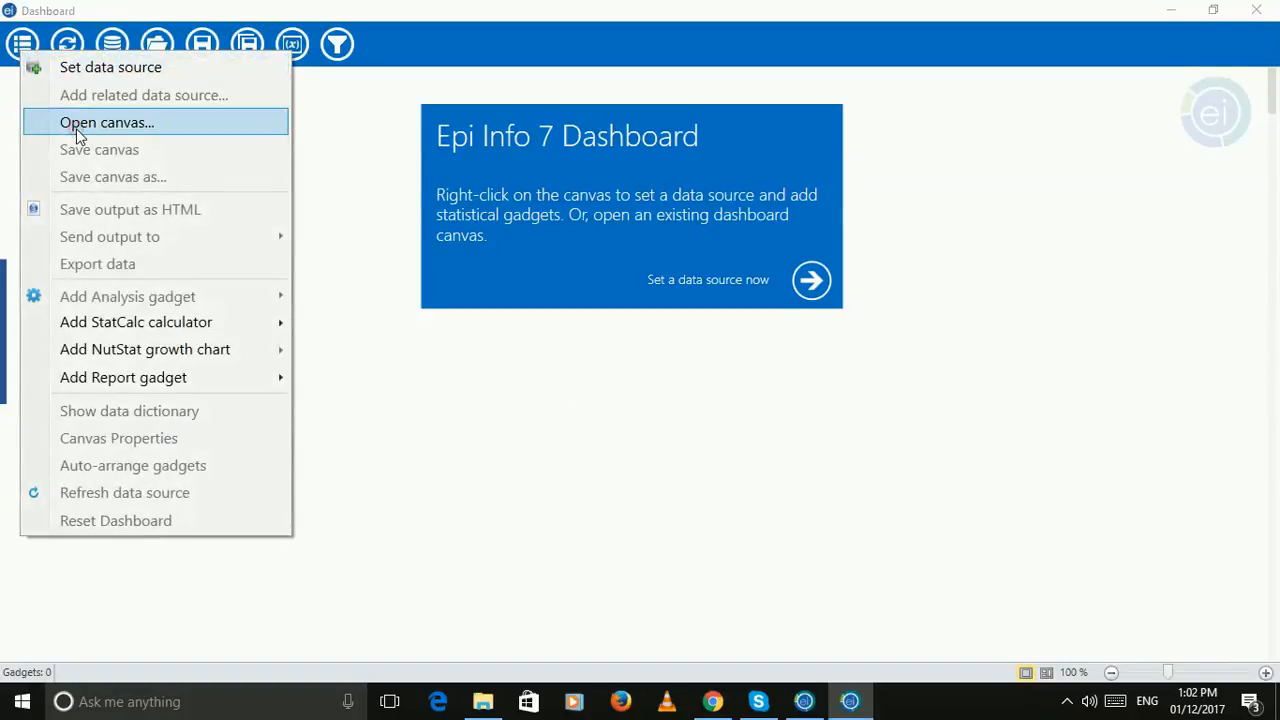
pyautogui.click(80, 123)
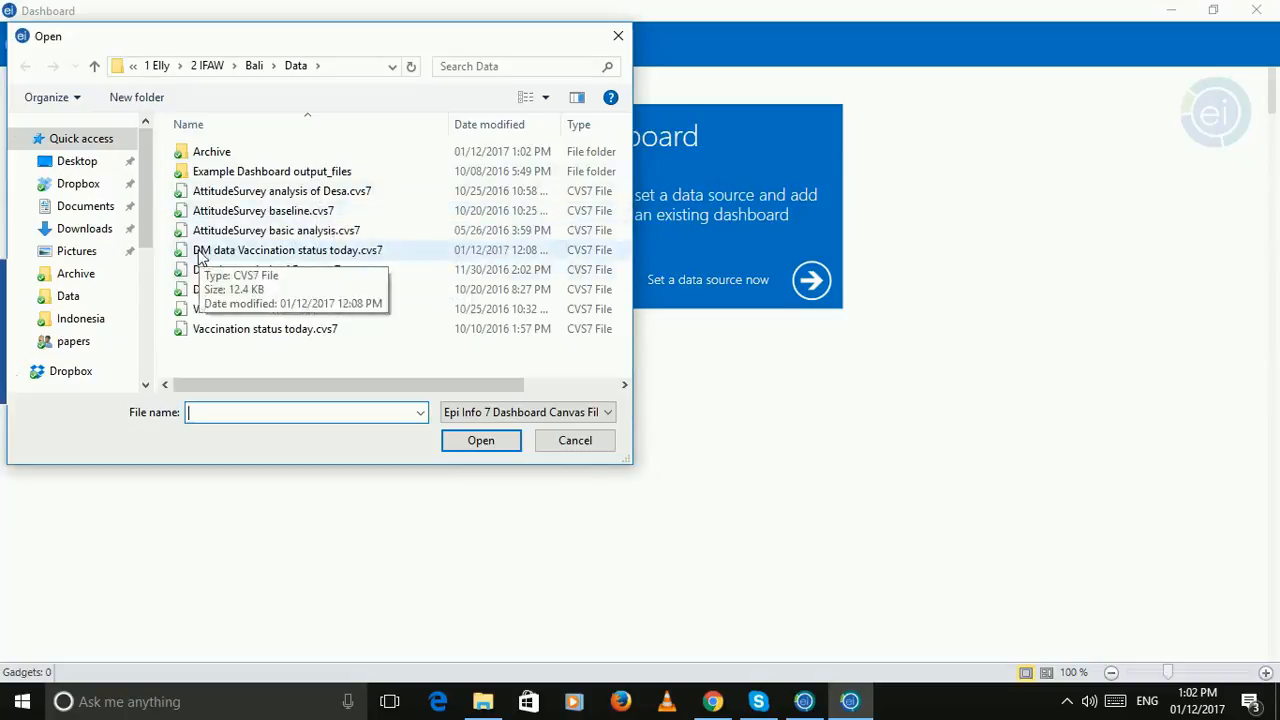
pyautogui.click(324, 252)
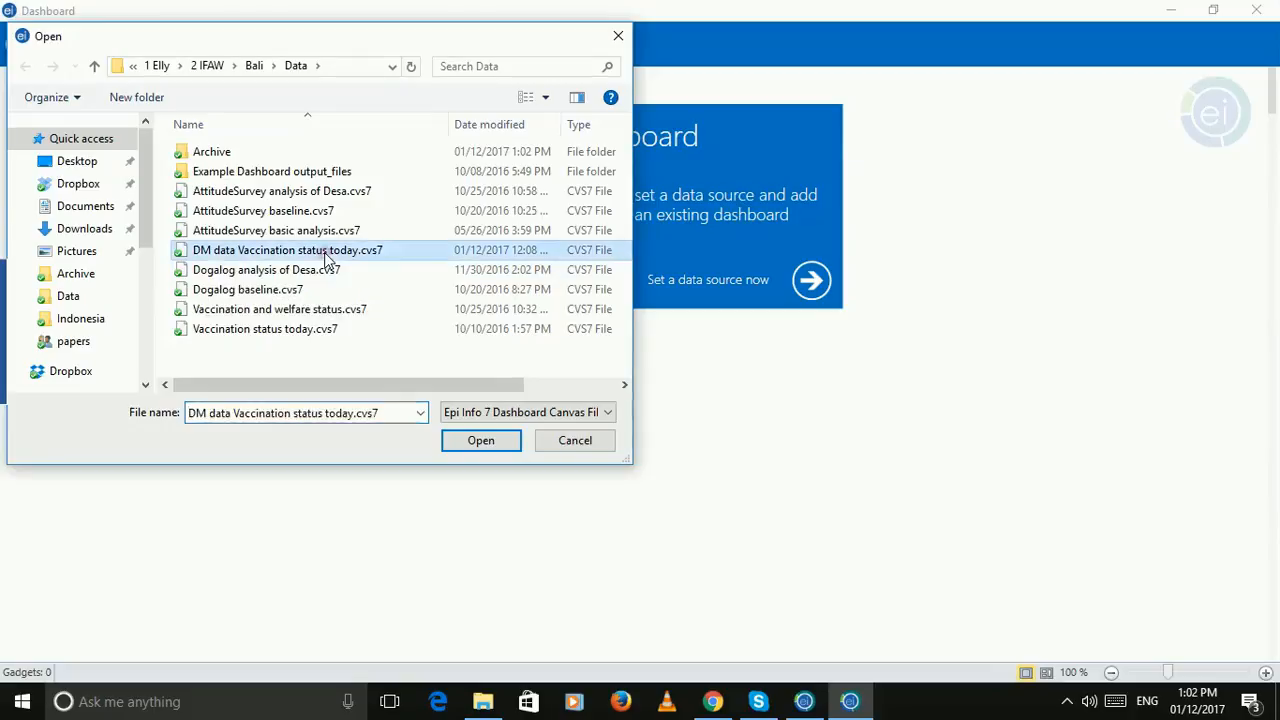
pyautogui.click(484, 442)
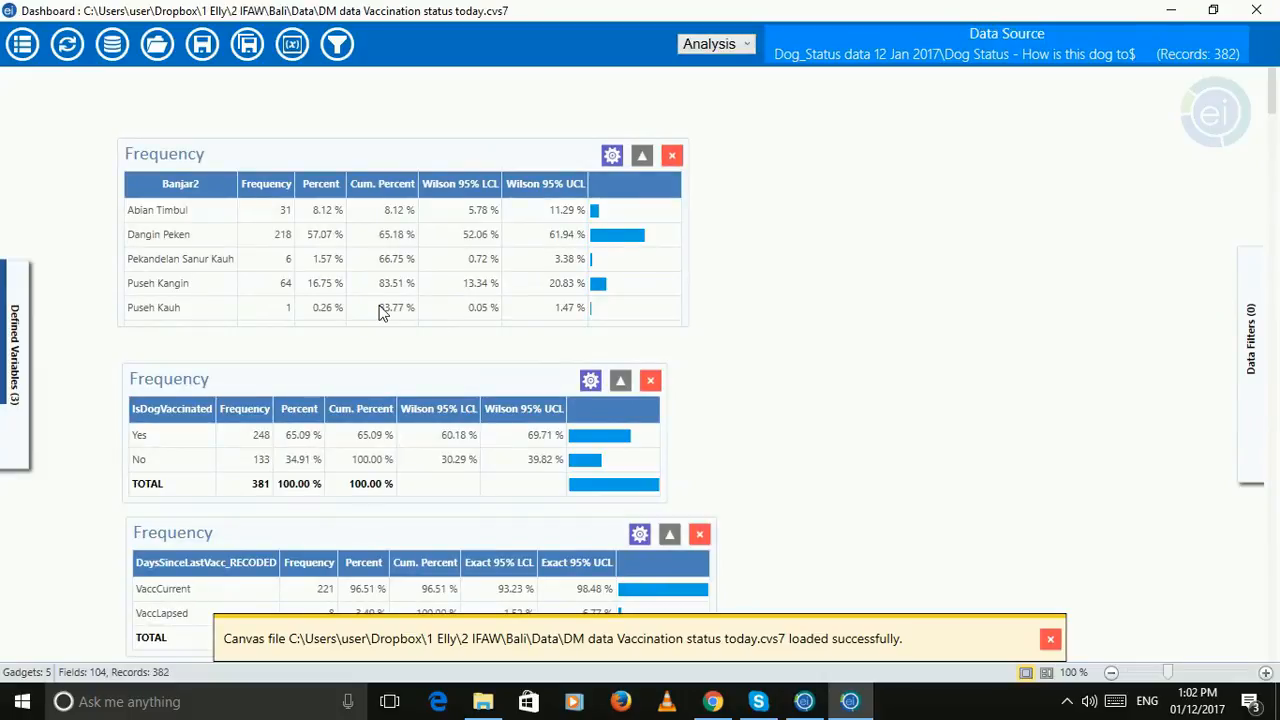
# - In the canvas properties, choose Dog_Status data 12 Jan 2017.xls from the 2 IFAW > Bali > Data > Archive folder as data source
pyautogui.click(22, 48)
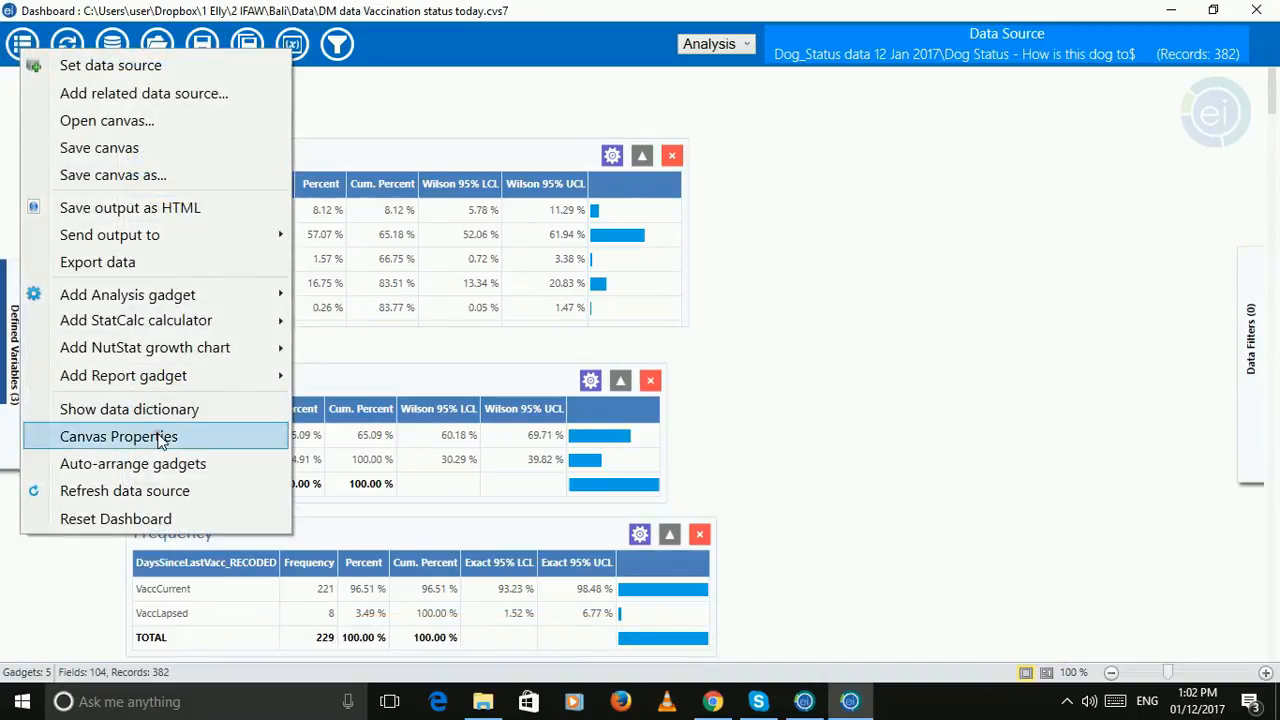
pyautogui.click(160, 437)
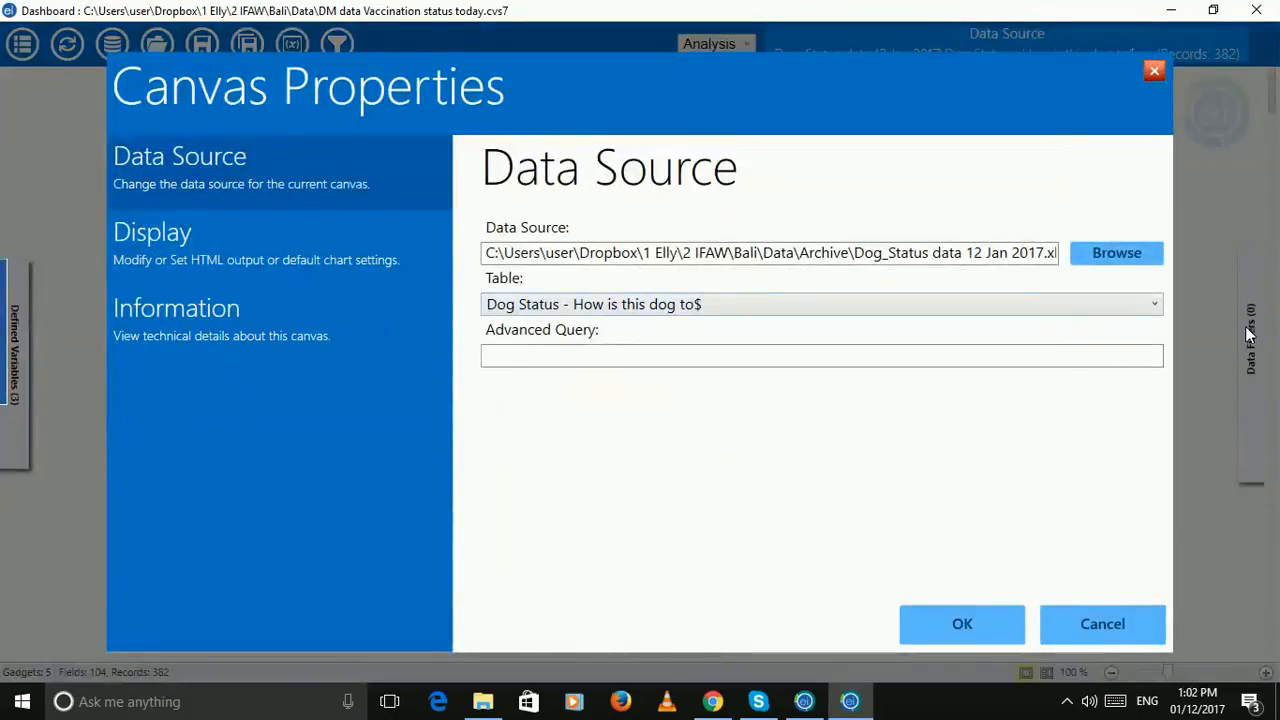
pyautogui.click(1120, 263)
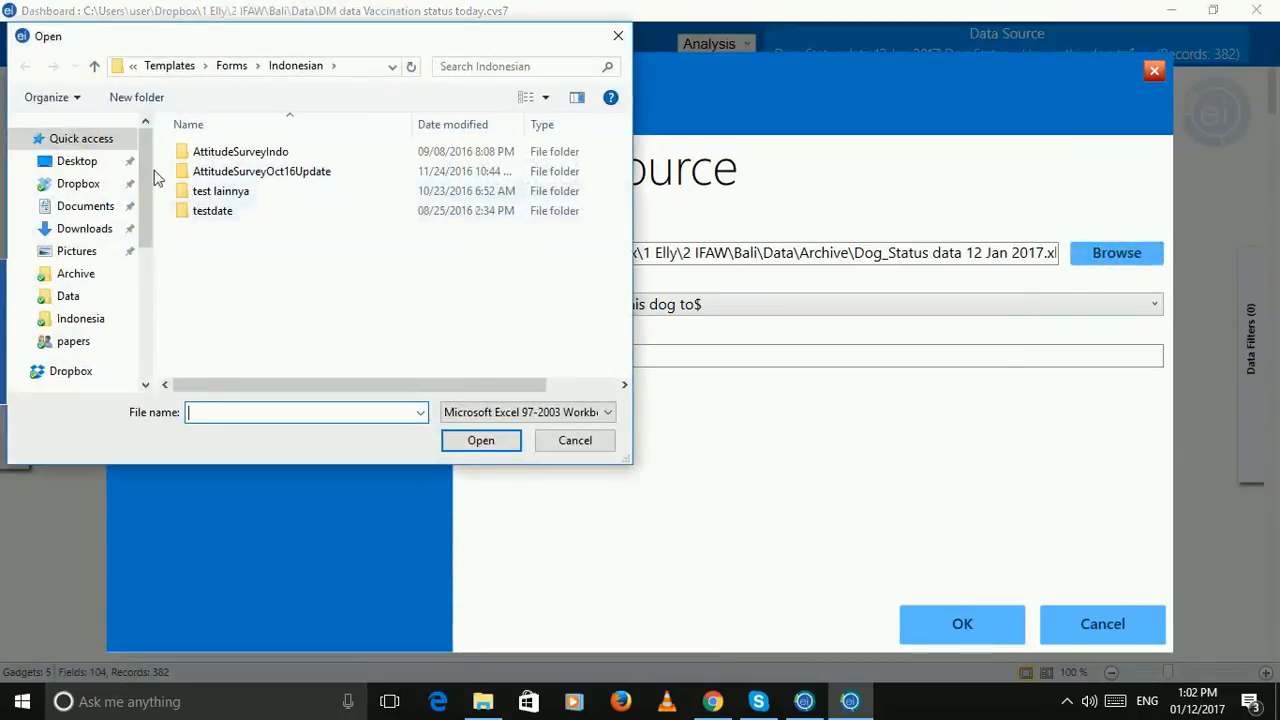
pyautogui.click(75, 183)
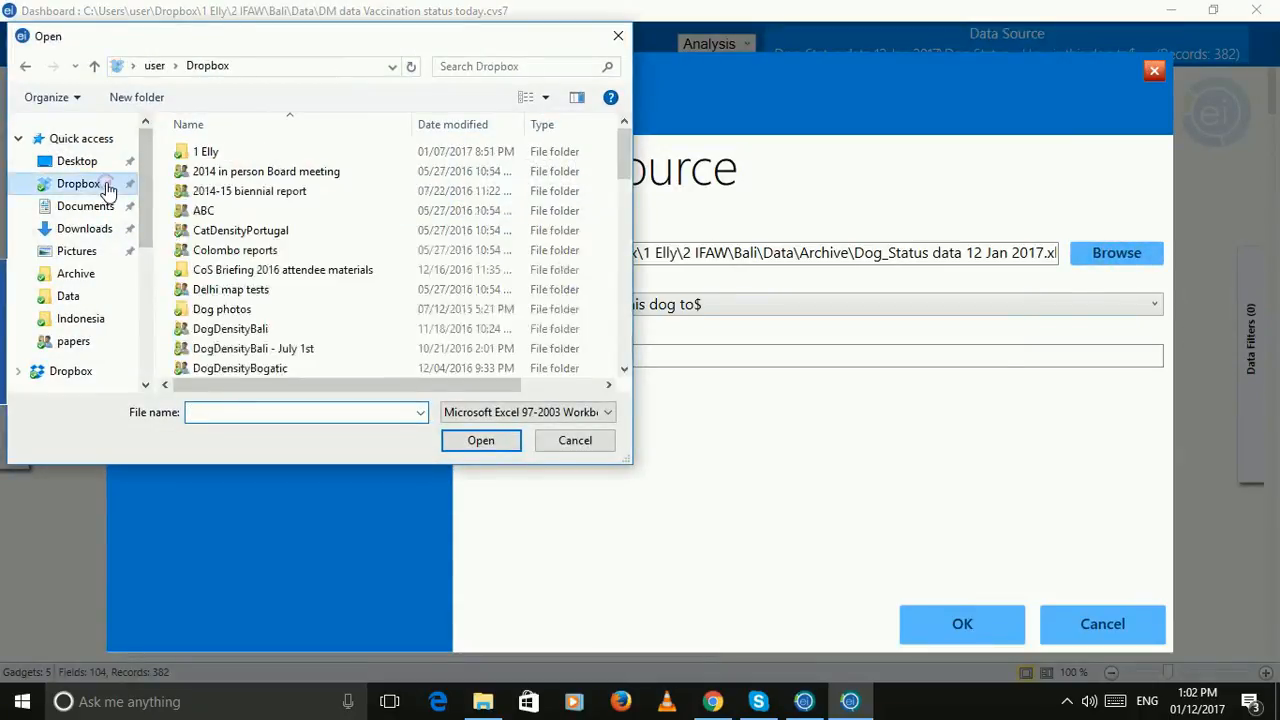
pyautogui.doubleClick(222, 152)
pyautogui.doubleClick(230, 171)
pyautogui.doubleClick(230, 158)
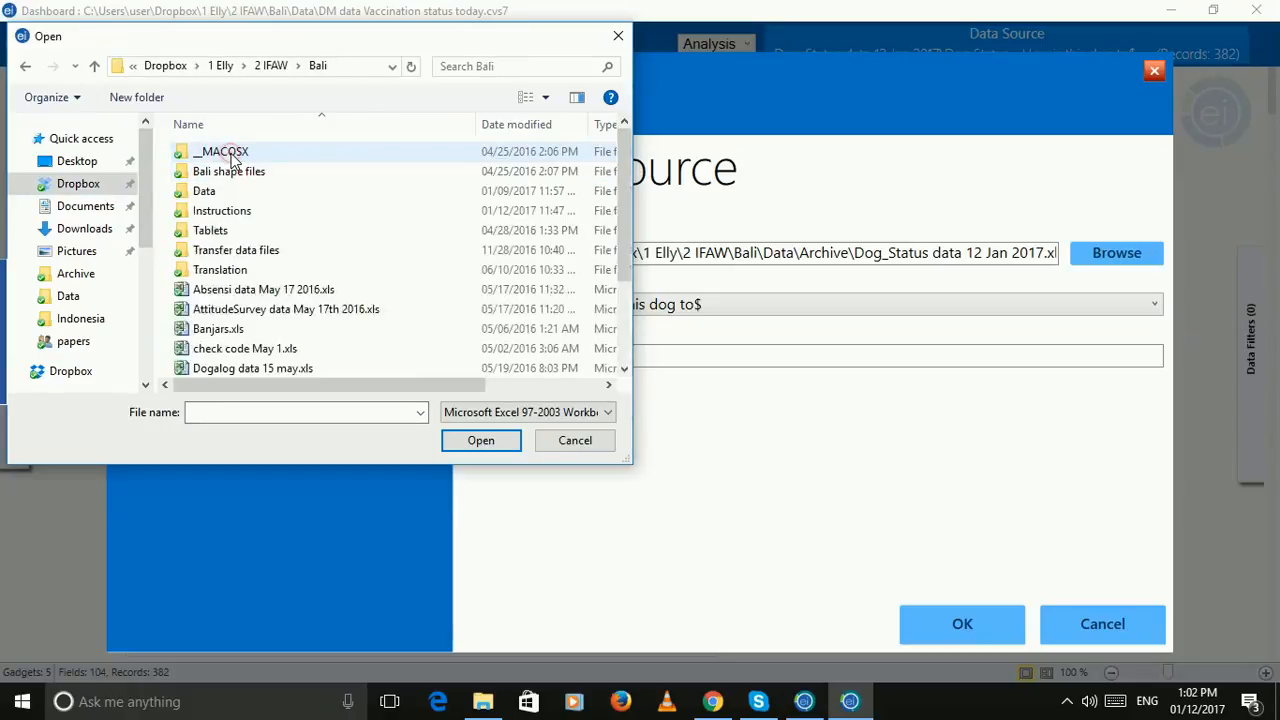
pyautogui.doubleClick(229, 190)
pyautogui.doubleClick(240, 157)
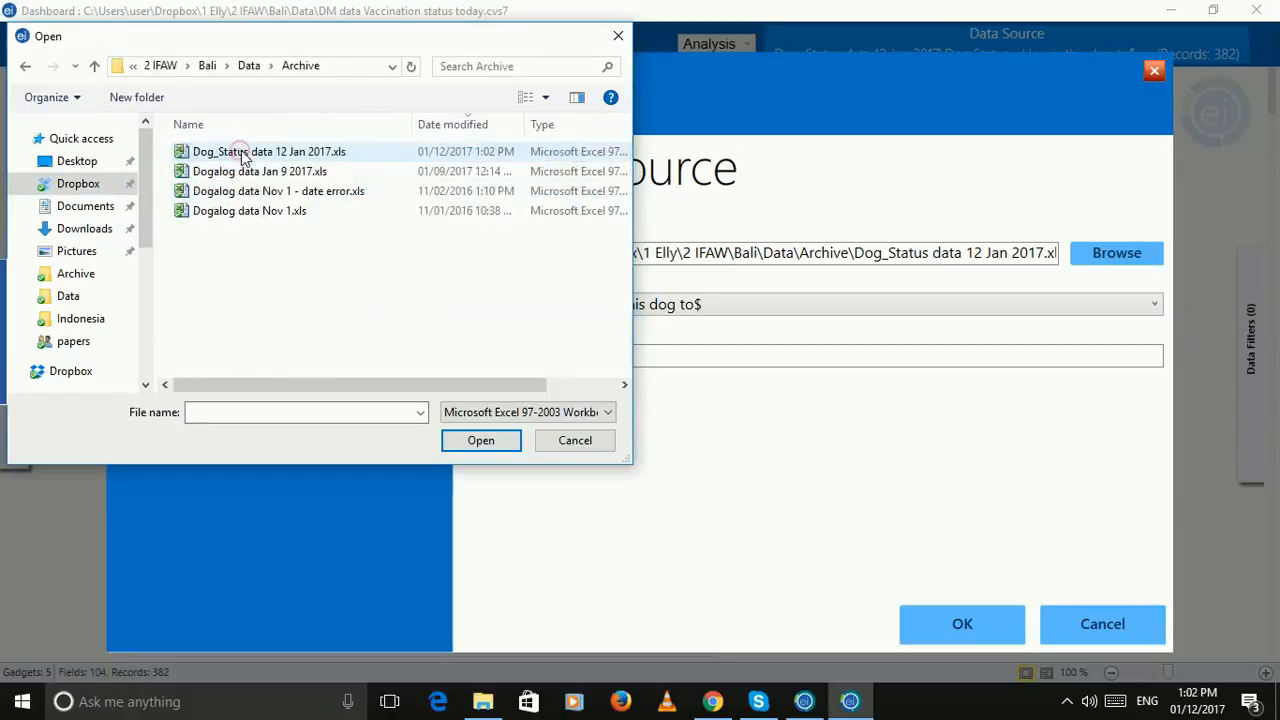
pyautogui.click(318, 158)
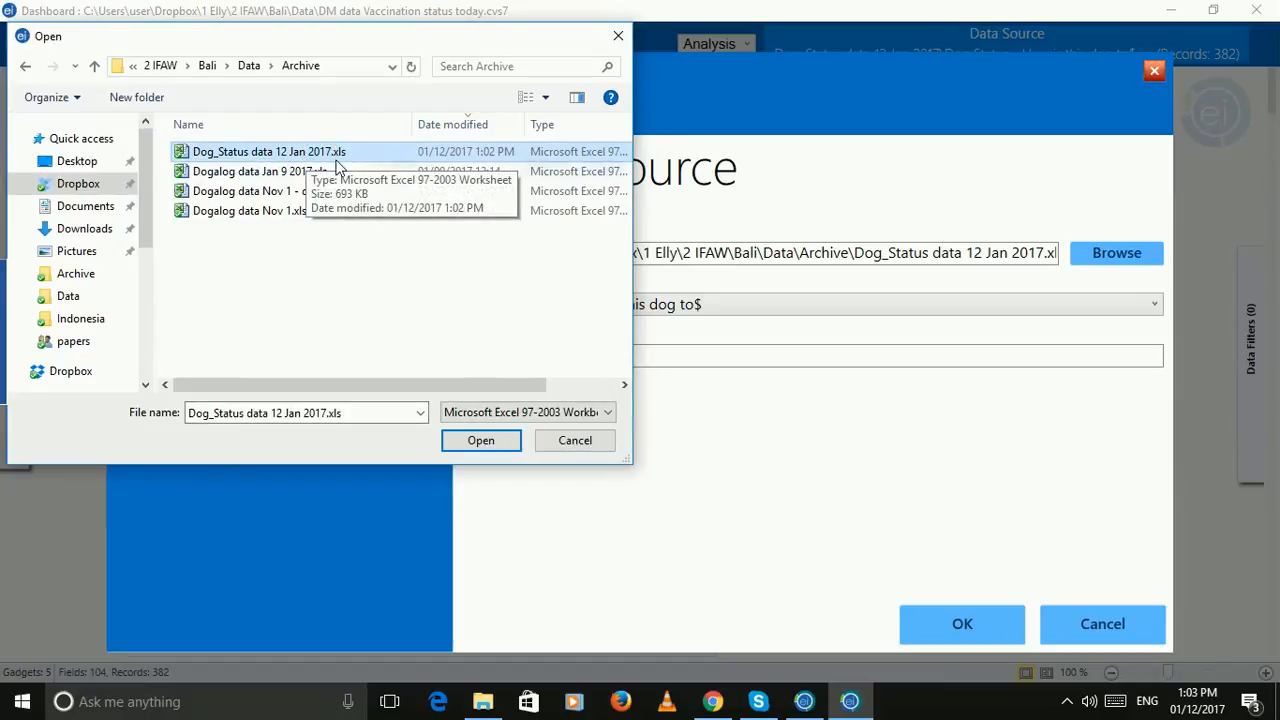
pyautogui.click(480, 441)
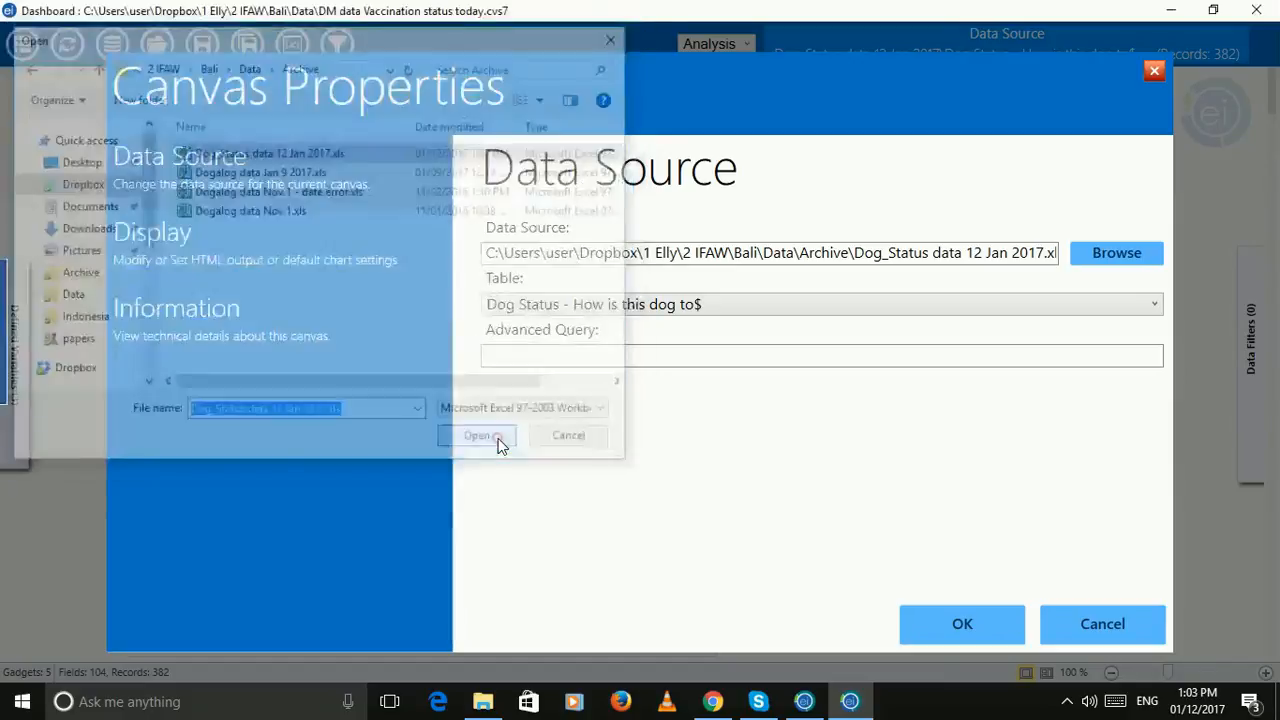
# - Select the Dog Status - How is this dog to$ table for the data source and apply the canvas properties
pyautogui.click(1150, 310)
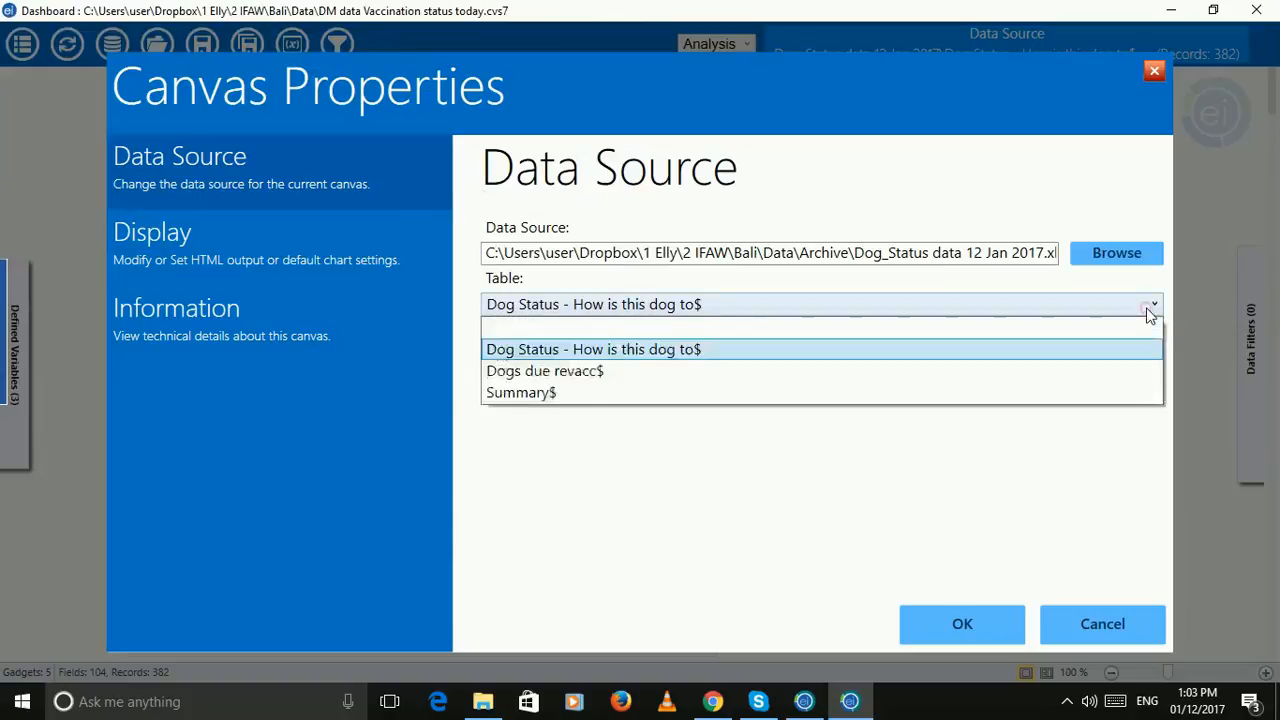
pyautogui.click(601, 351)
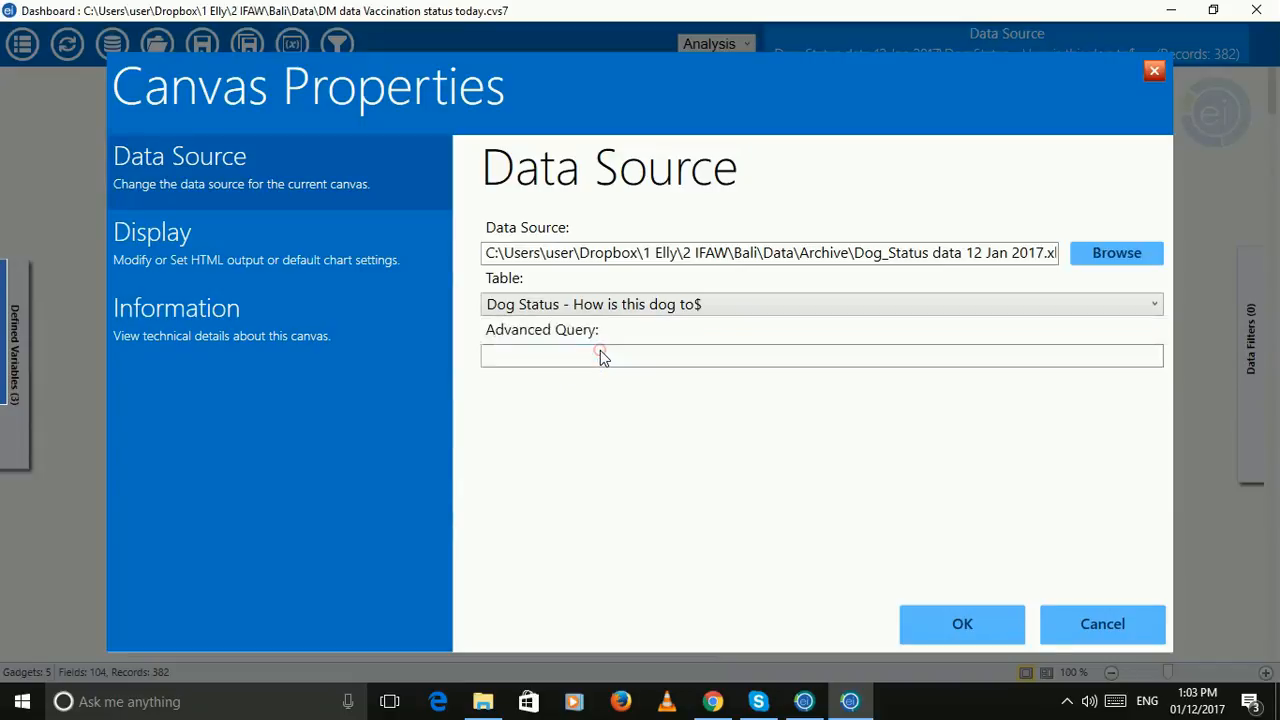
pyautogui.click(820, 308)
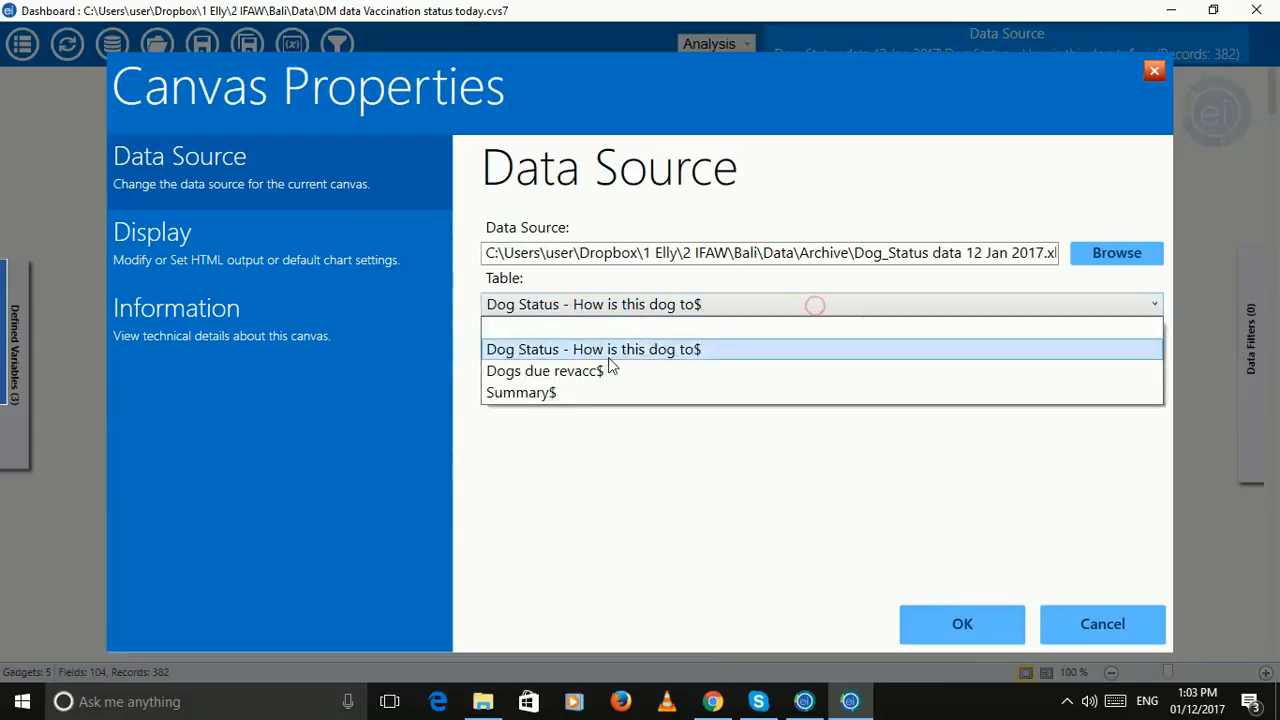
pyautogui.click(604, 352)
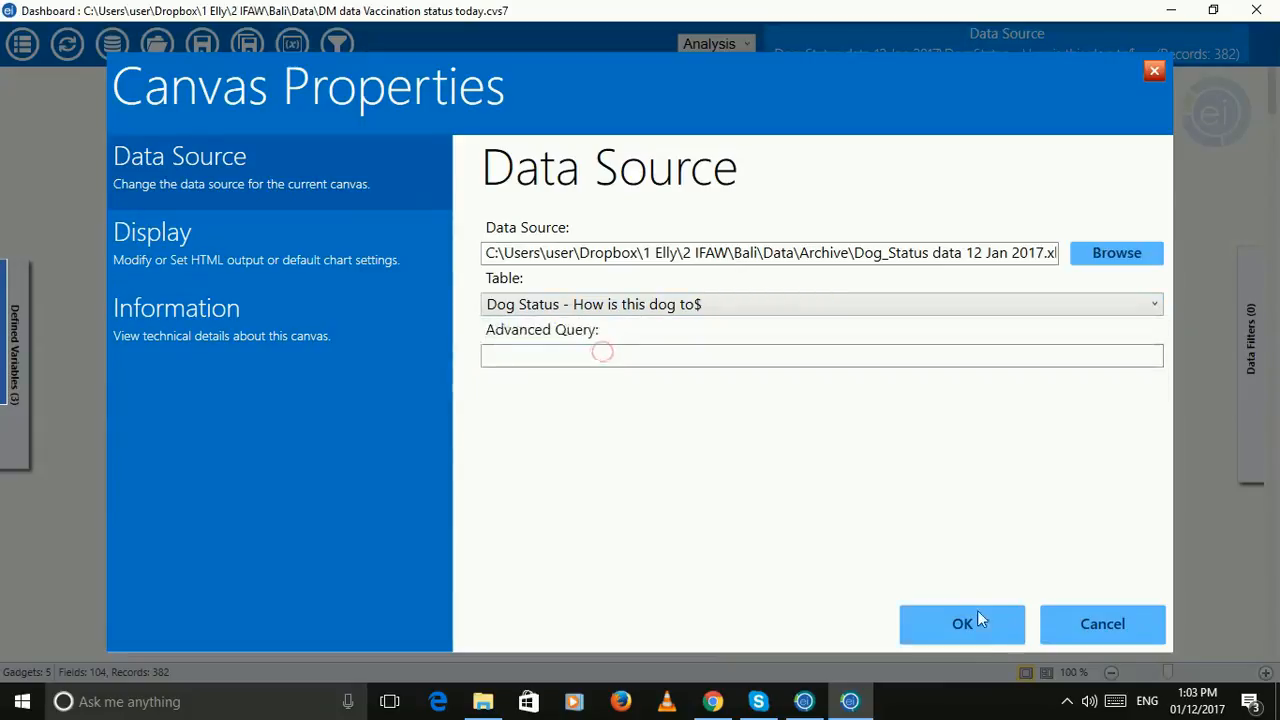
pyautogui.click(985, 630)
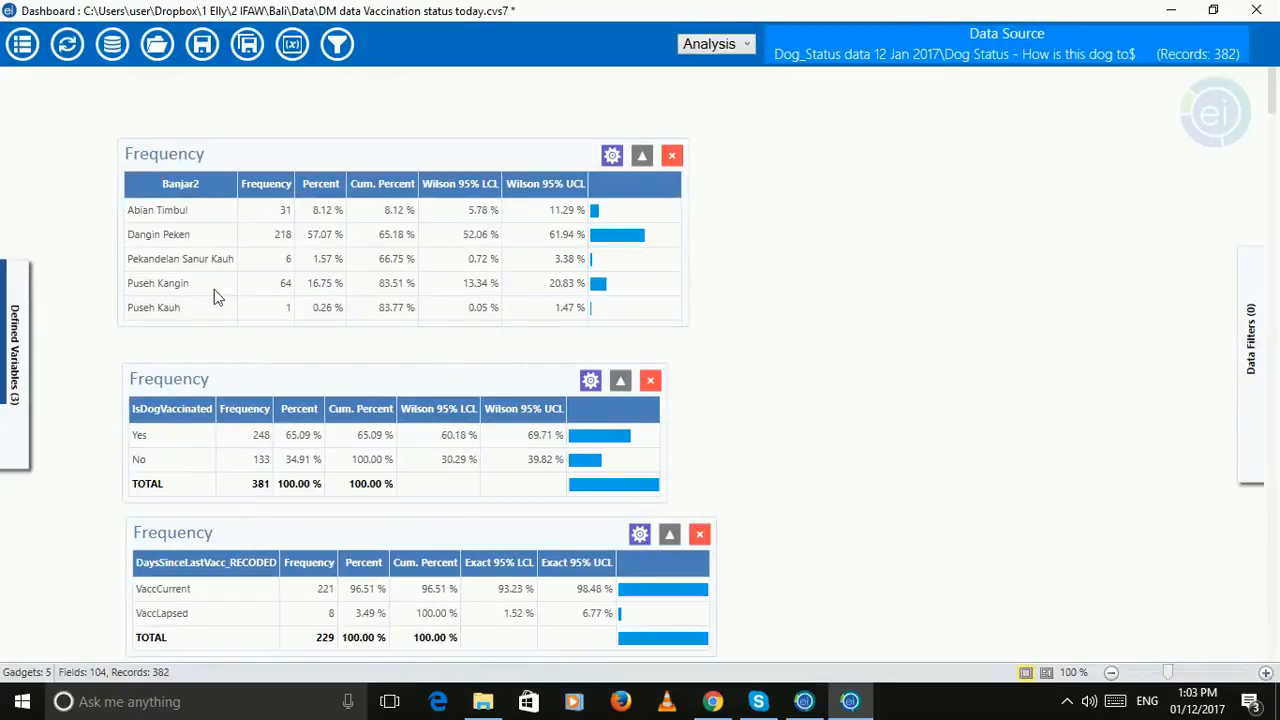
# - Review the canvas's defined variables, including the DaysSinceLastVacc recode and the VaccStatusToday assignment
pyautogui.scroll(-2, 248, 313)
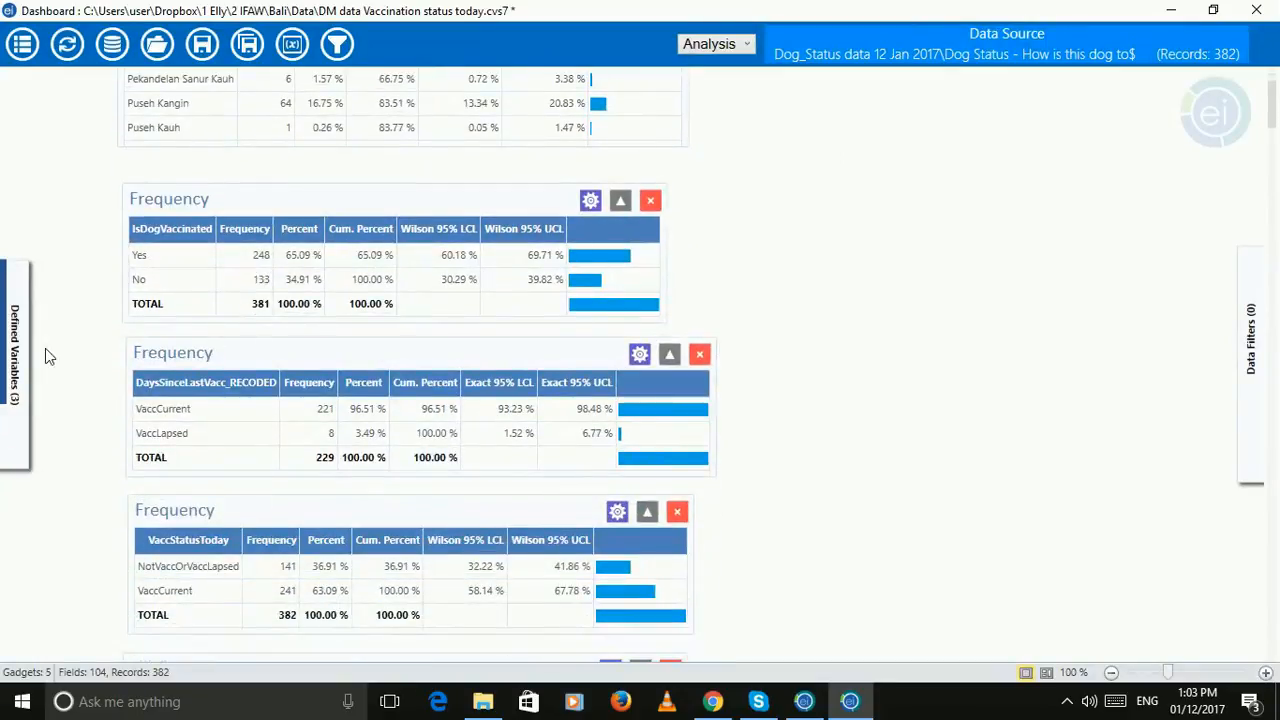
pyautogui.moveTo(20, 370)
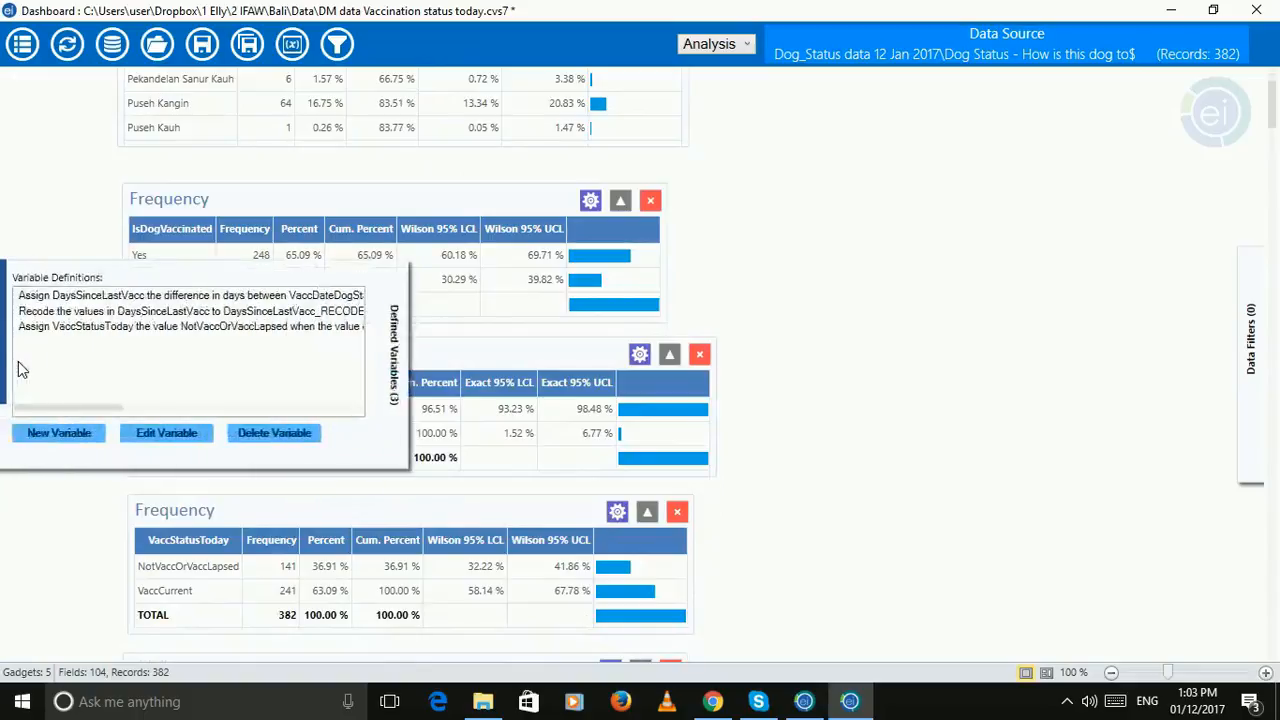
pyautogui.click(201, 312)
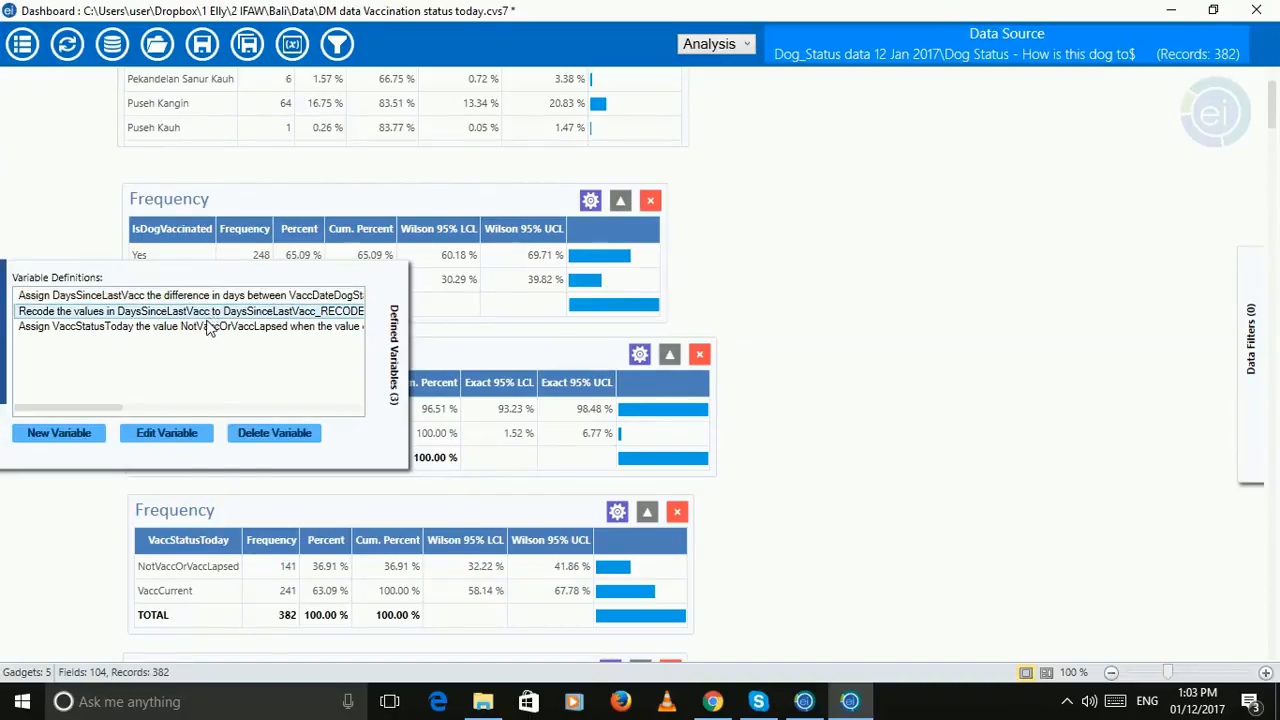
pyautogui.click(209, 327)
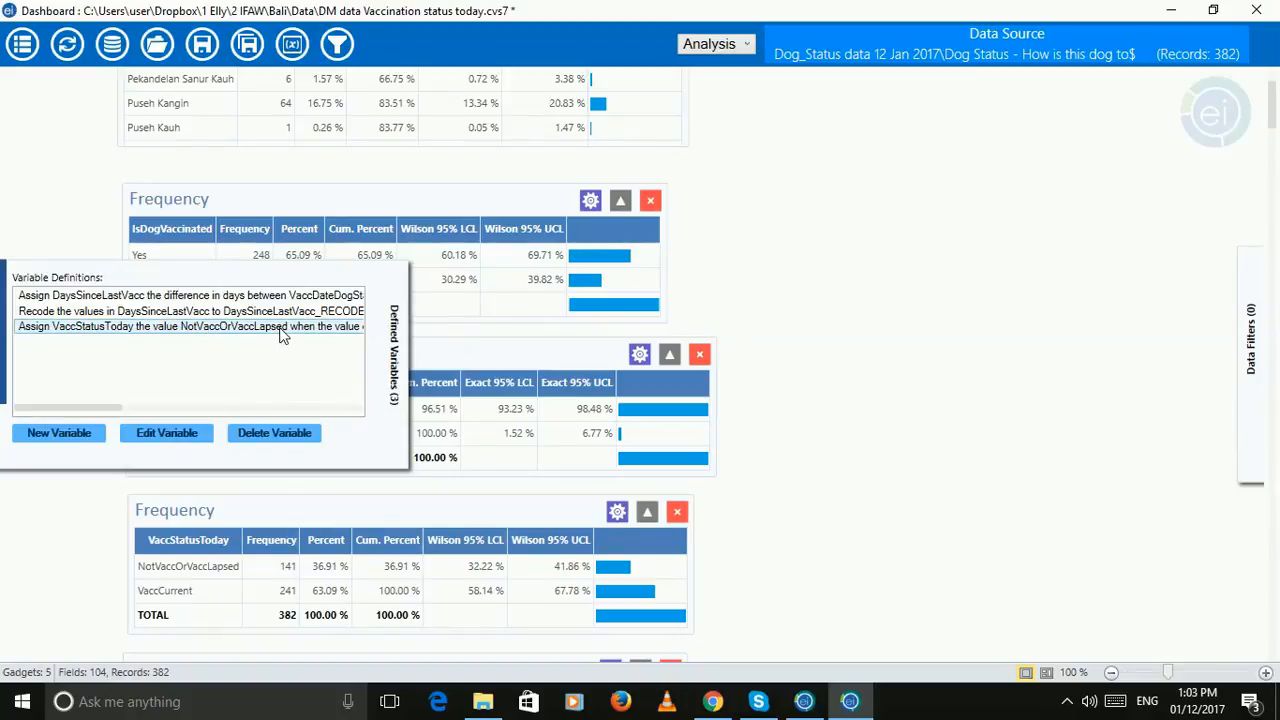
pyautogui.click(843, 425)
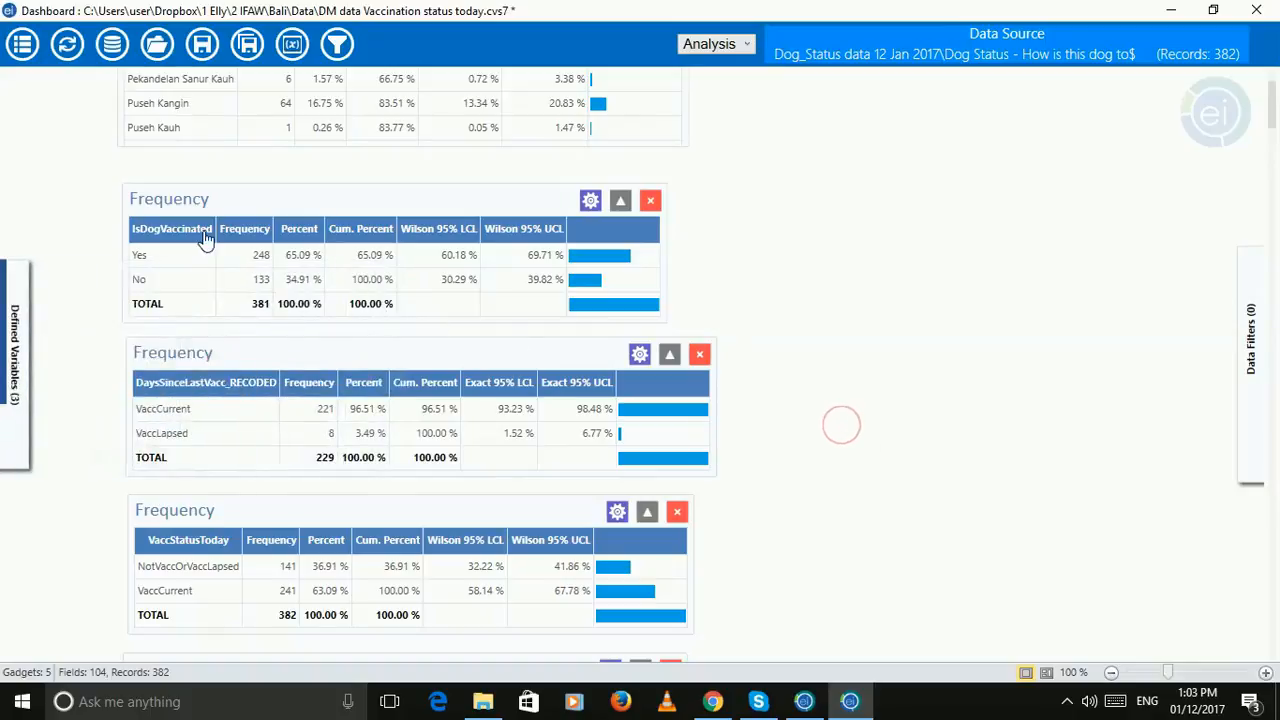
# - Examine the frequency tables for banjar, vaccination, days since last vaccination and VaccStatusToday, overall and by banjar
pyautogui.scroll(2, 203, 233)
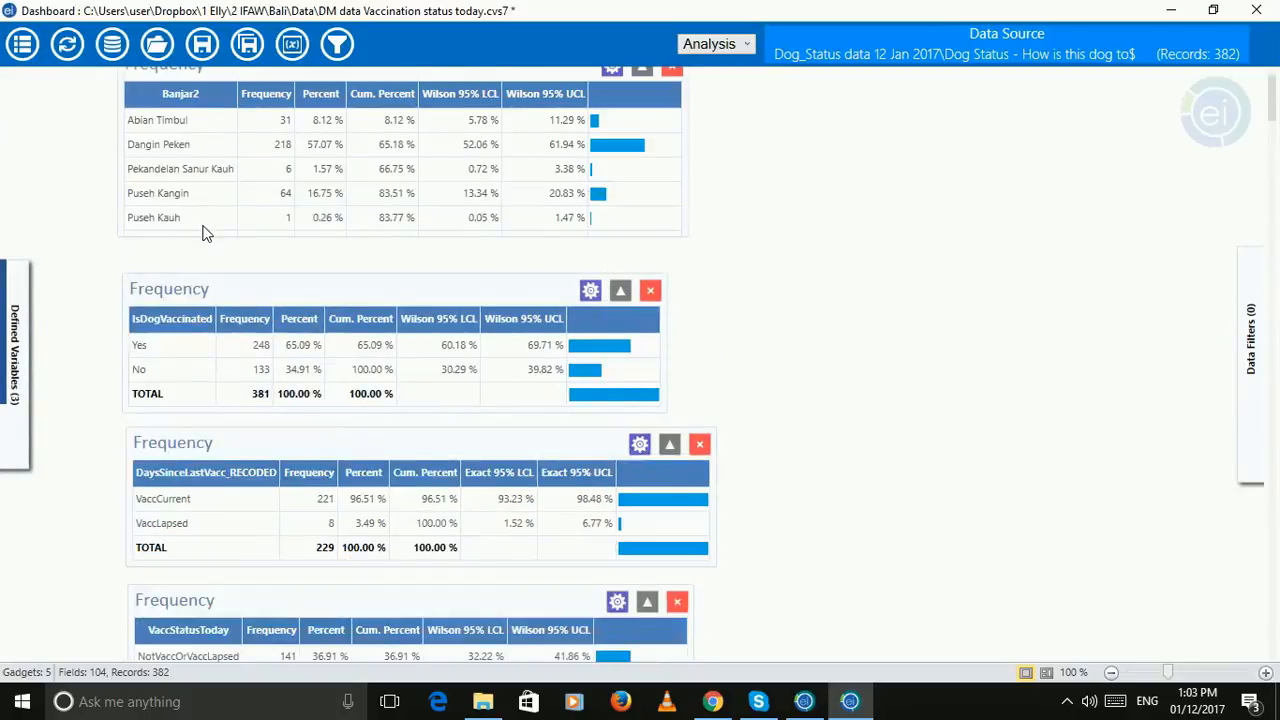
pyautogui.scroll(-2, 203, 233)
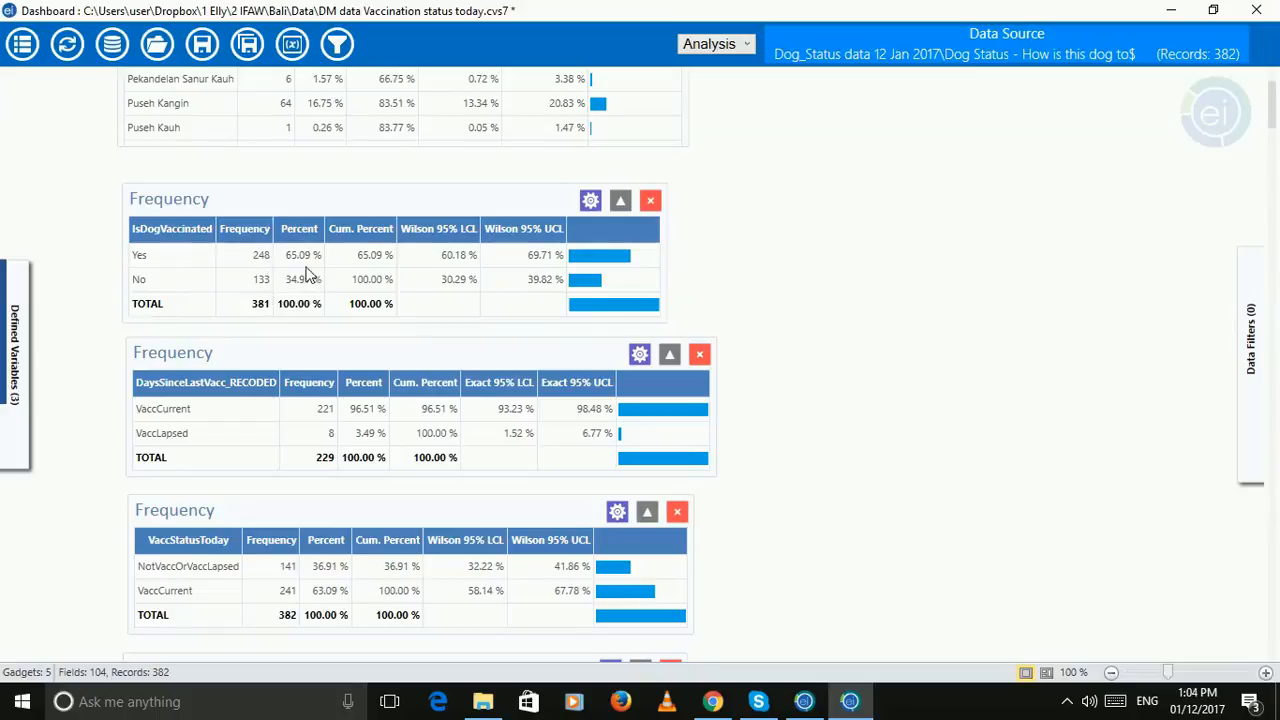
pyautogui.scroll(-3, 304, 285)
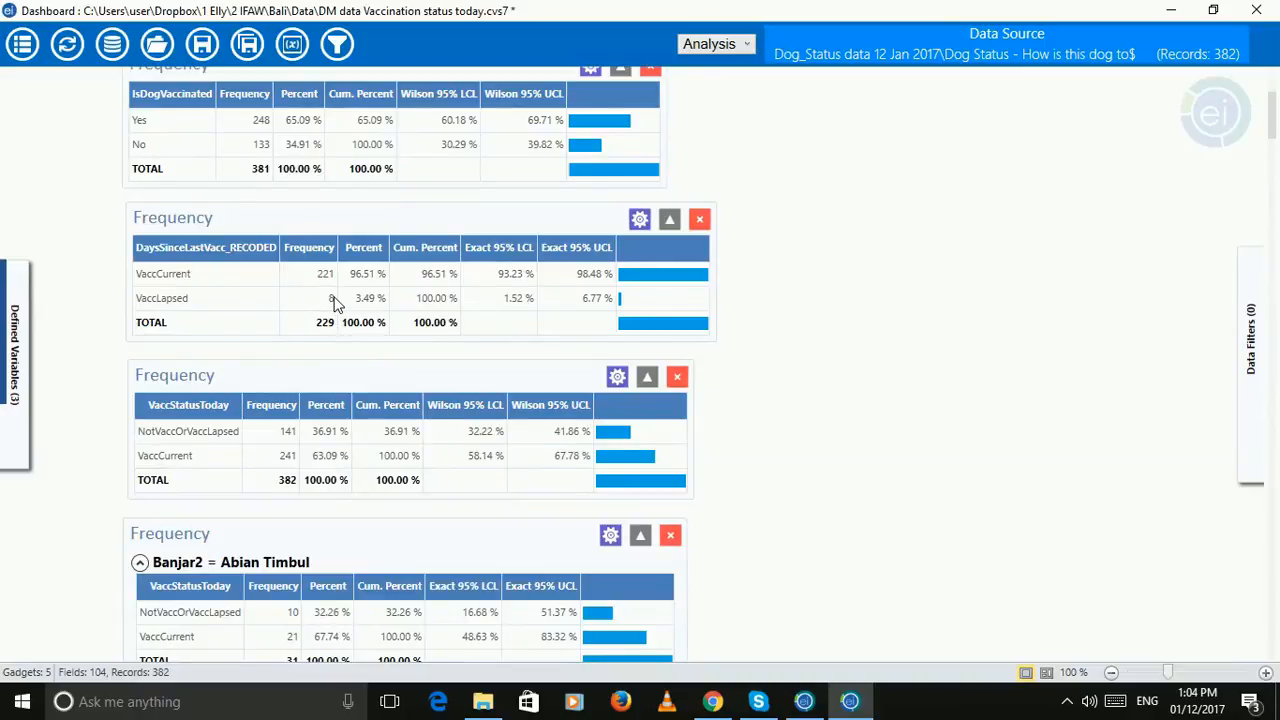
pyautogui.scroll(-3, 337, 307)
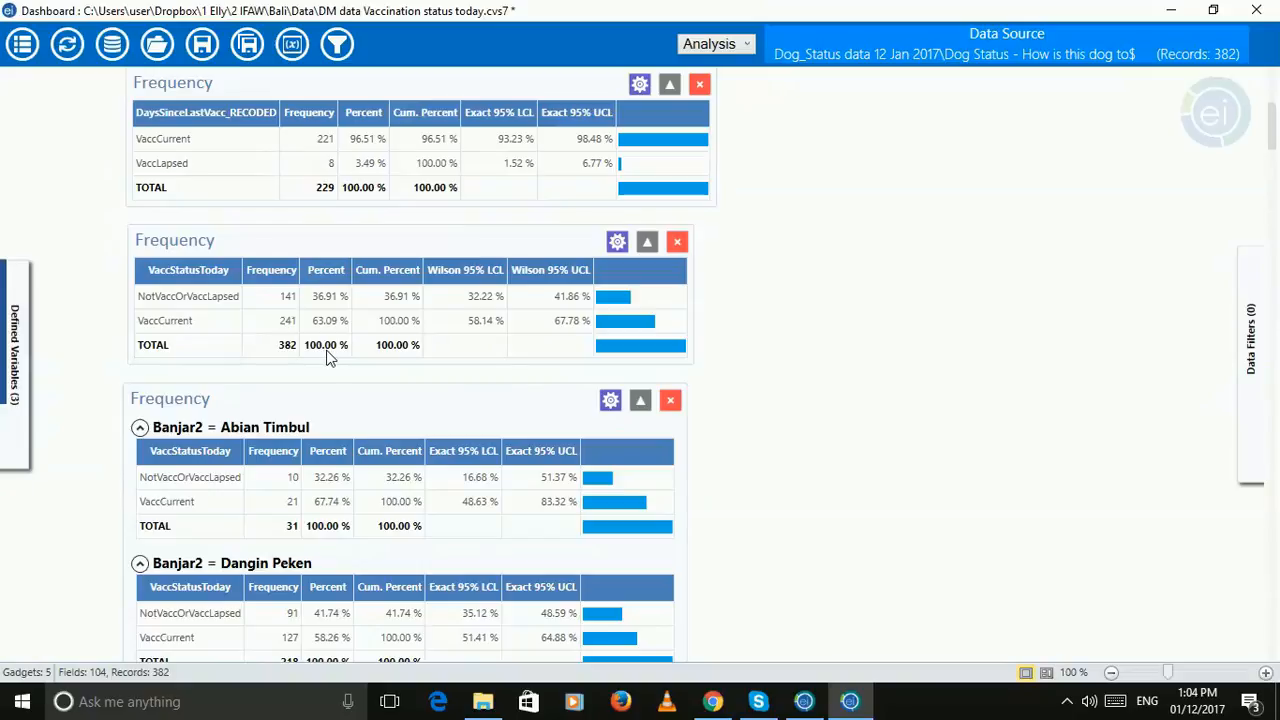
pyautogui.scroll(-4, 328, 358)
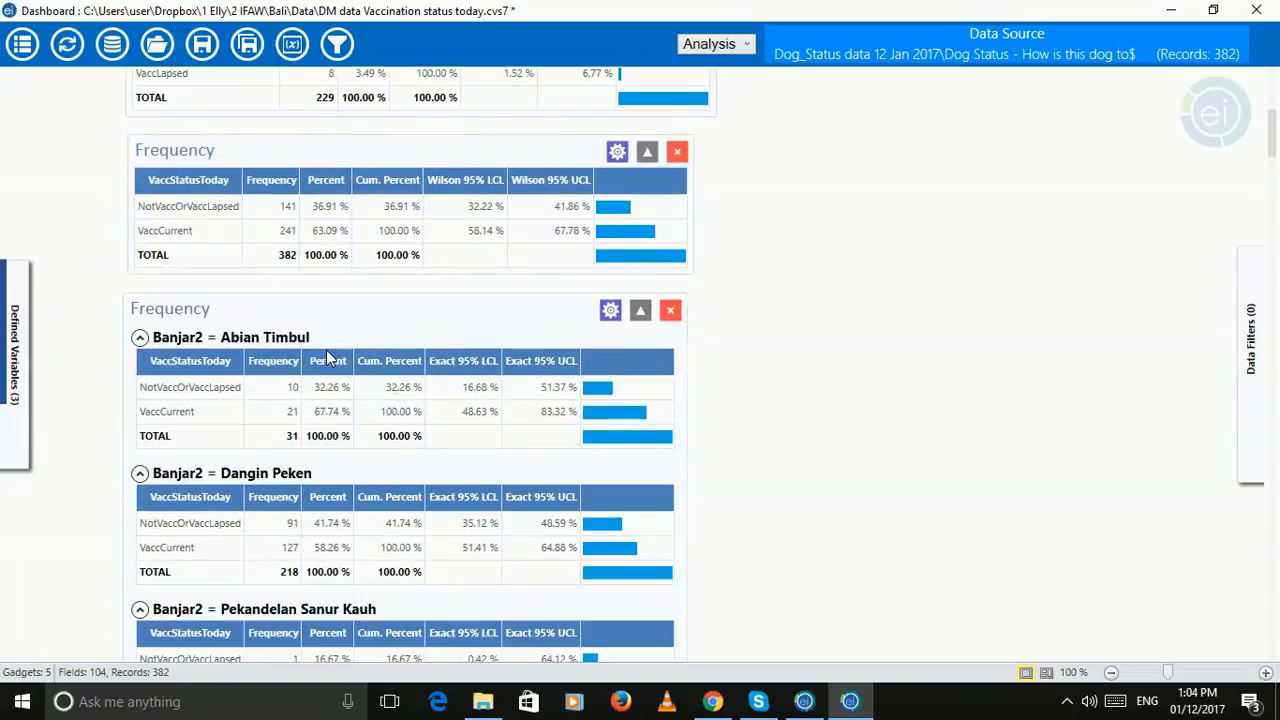
pyautogui.scroll(-2, 210, 330)
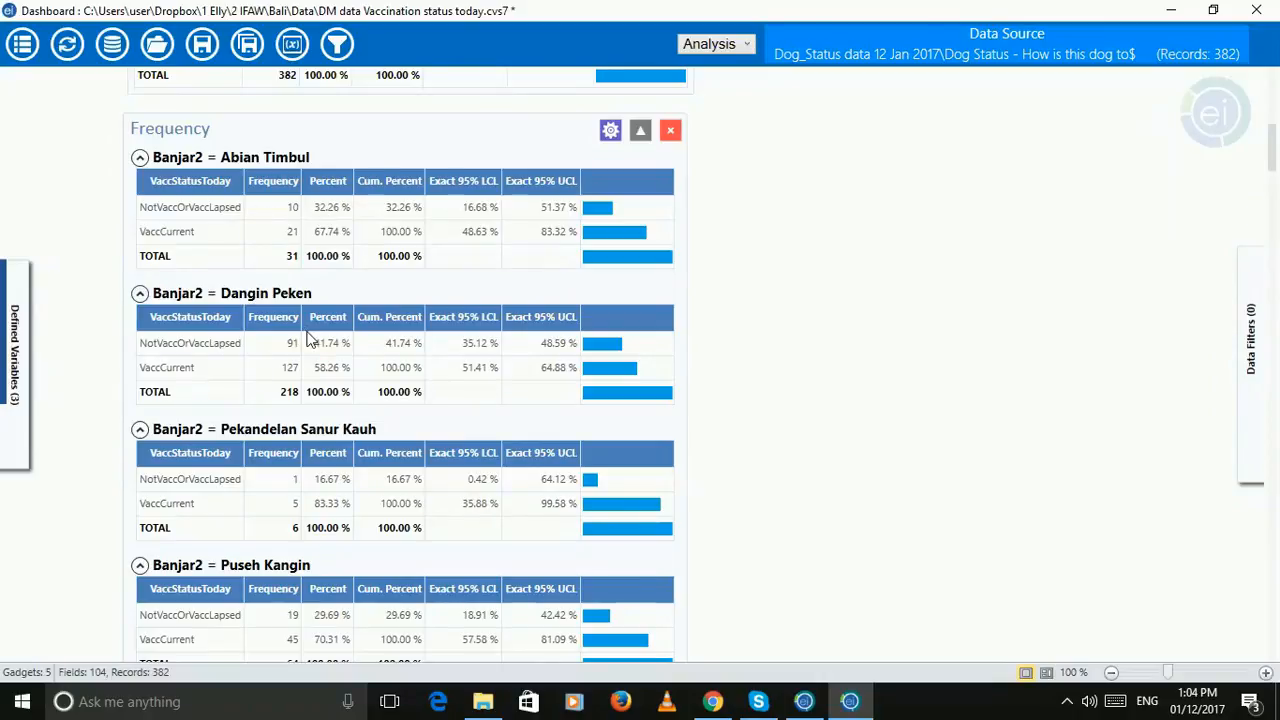
pyautogui.scroll(-3, 307, 338)
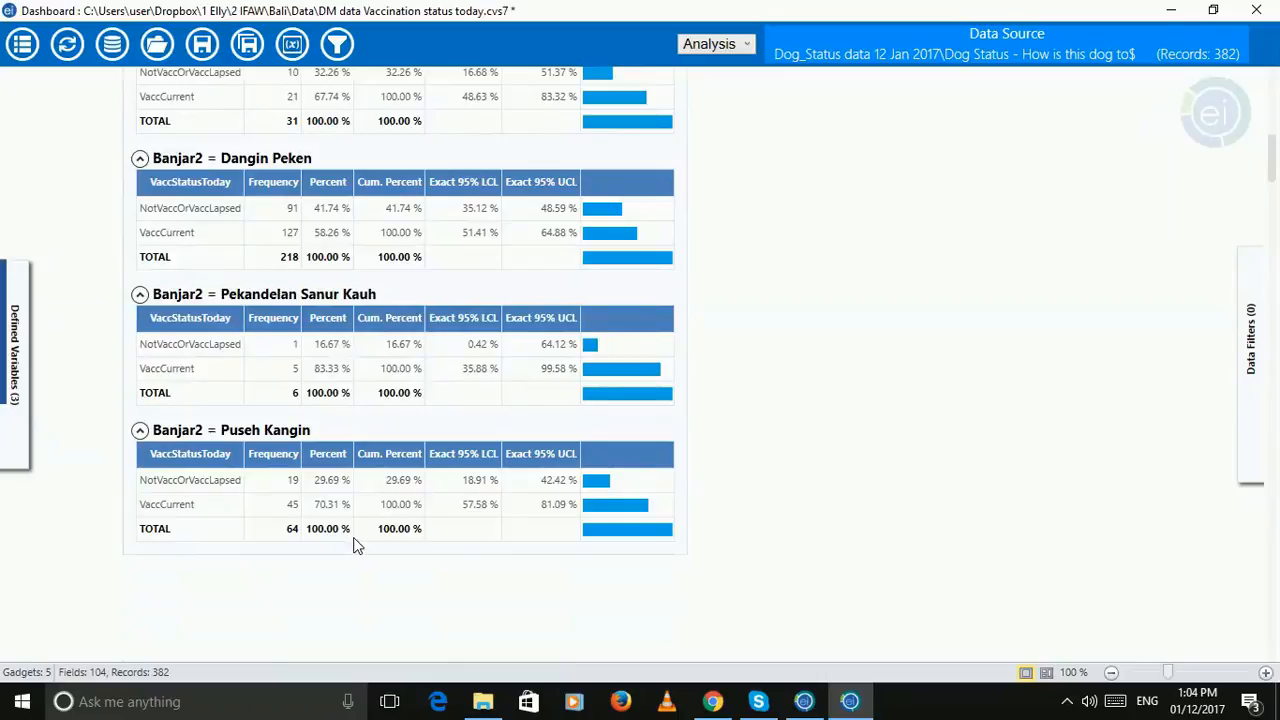
pyautogui.scroll(15, 357, 545)
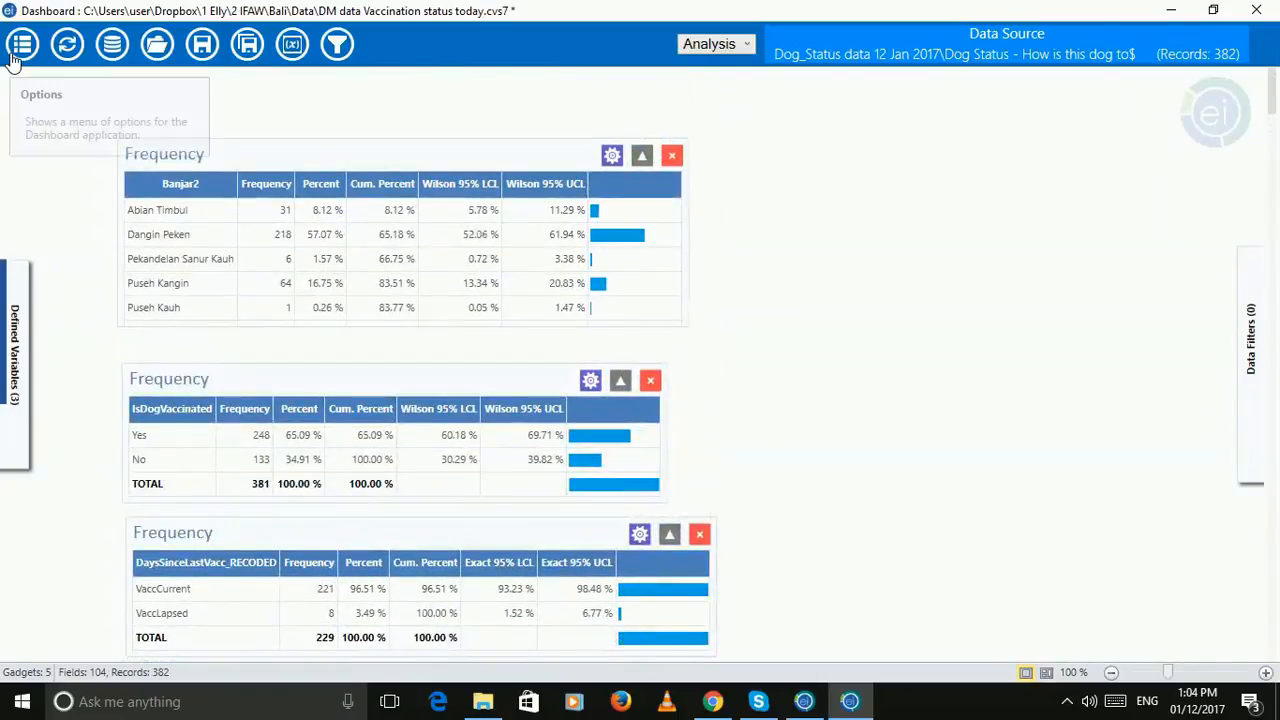